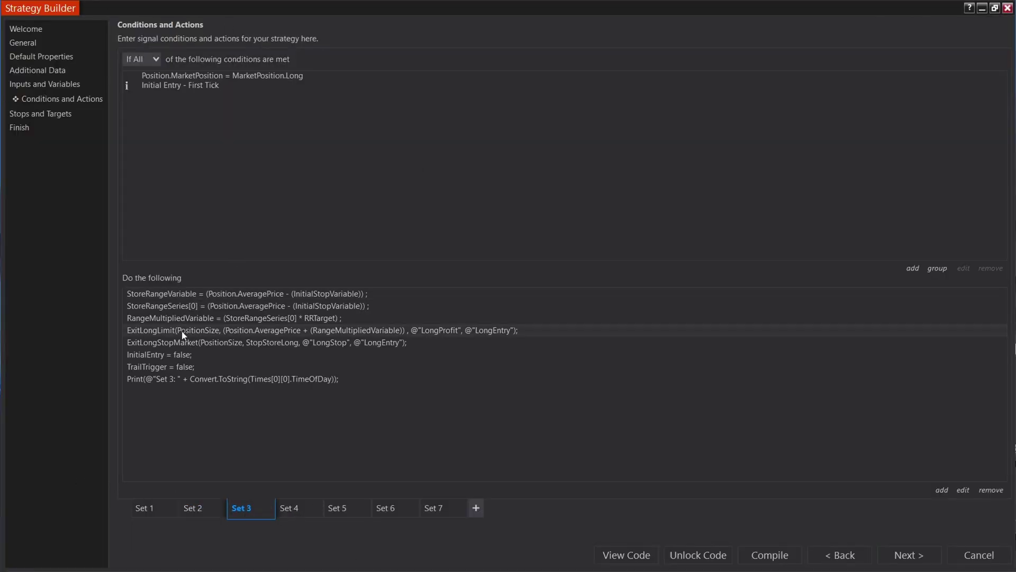
Step: Open the Value picker for the Quantity of Set 1's EnterLong action
left_click(146, 508)
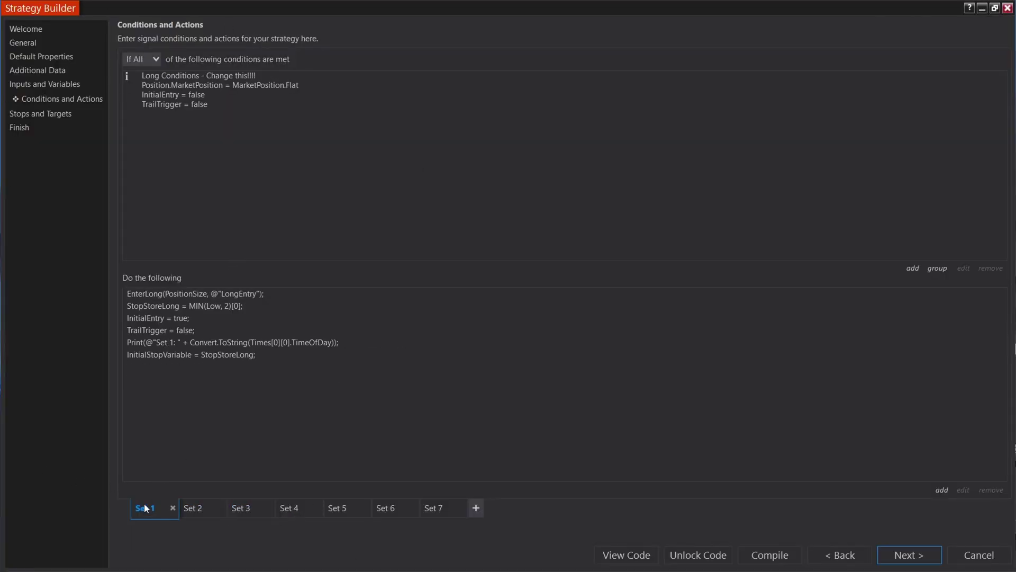
double_click(152, 298)
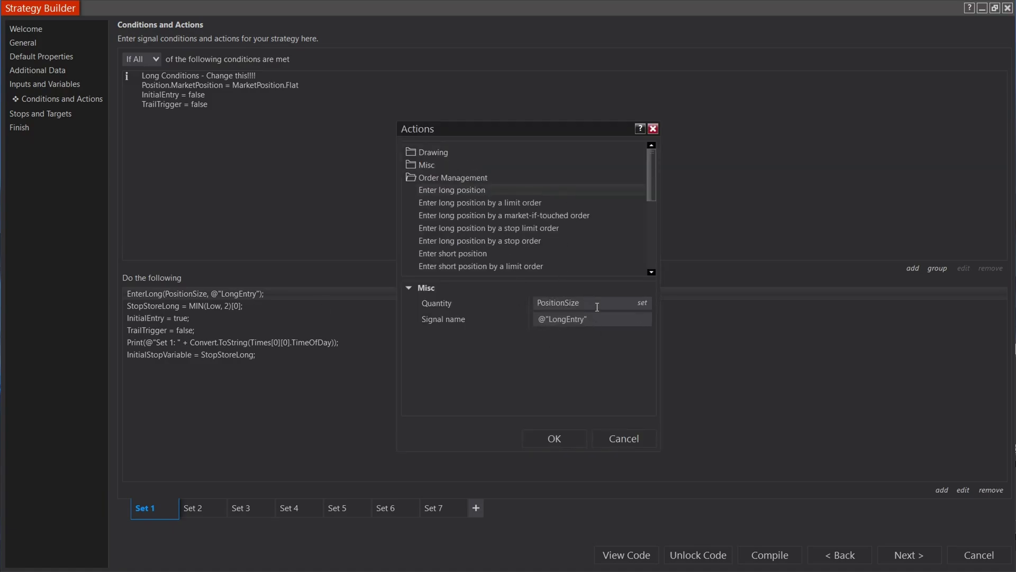
left_click(642, 302)
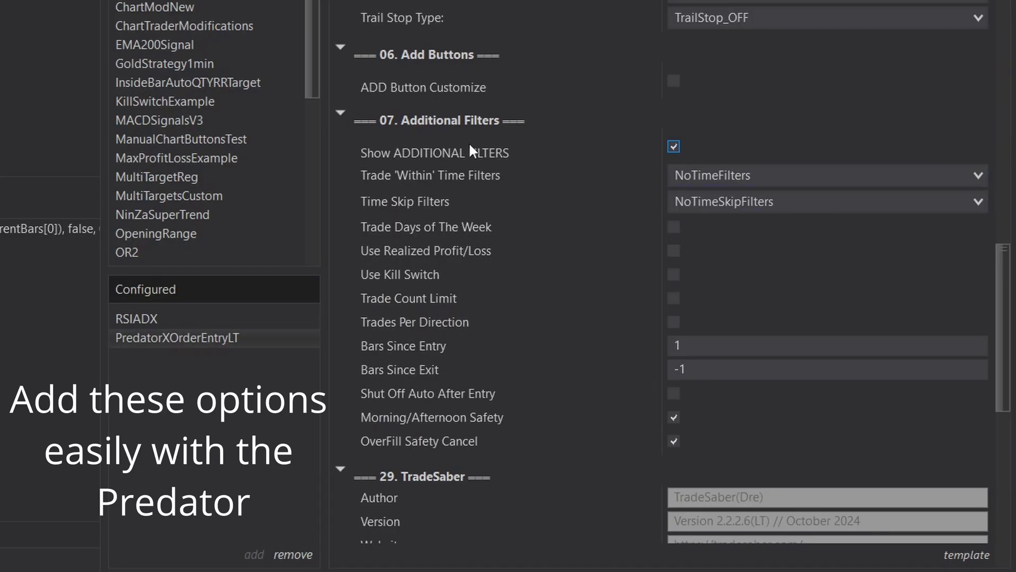
Step: Review the Trade 'Within' Time Filters options and keep NoTimeFilters
left_click(709, 176)
left_click(504, 247)
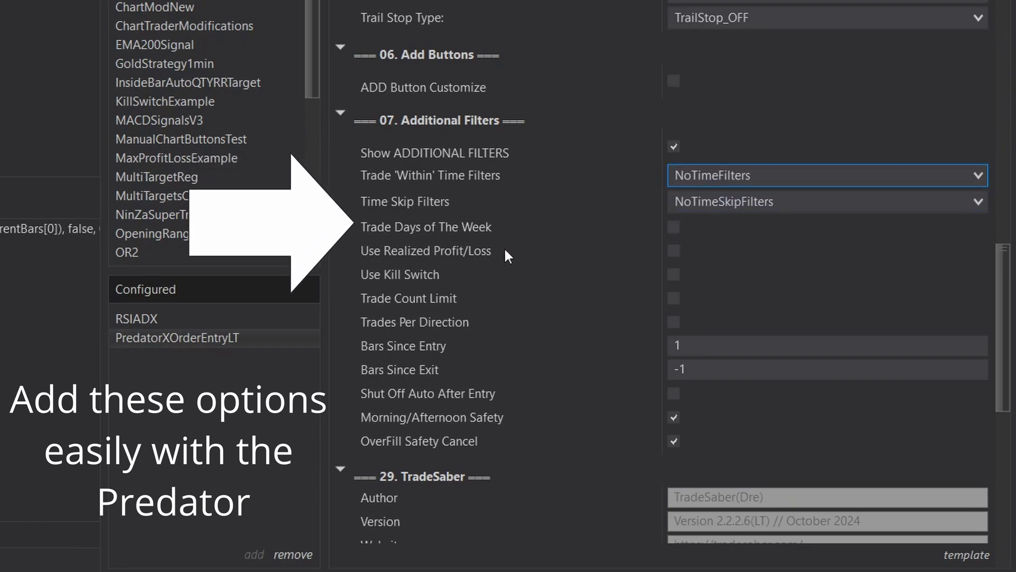
left_click(455, 322)
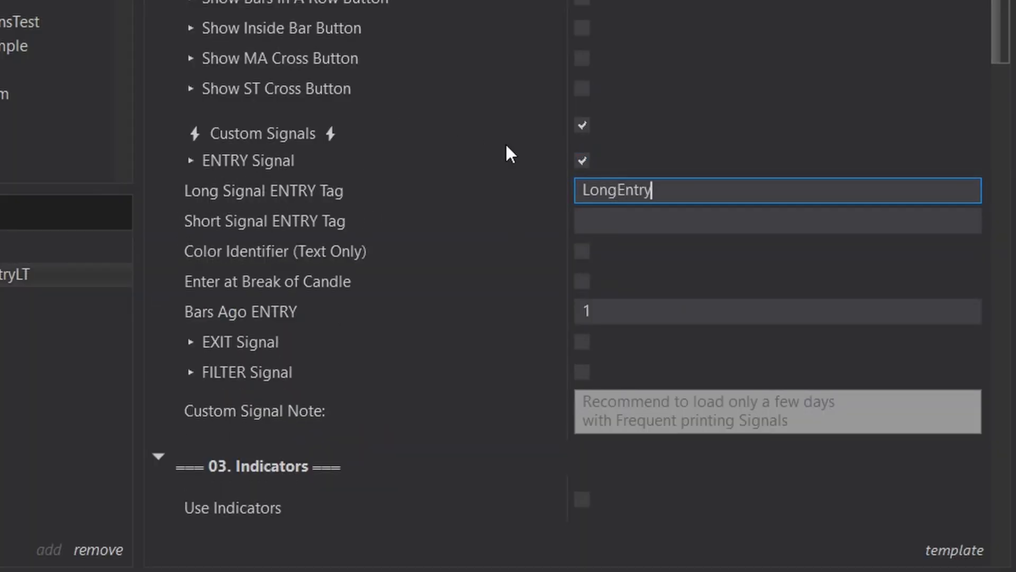
Step: Enter ShortEntry as the Short Signal ENTRY Tag, leaving Color Identifier off and Target 1 at TrailStop_OFF
key("Tab")
type("ShortEntry")
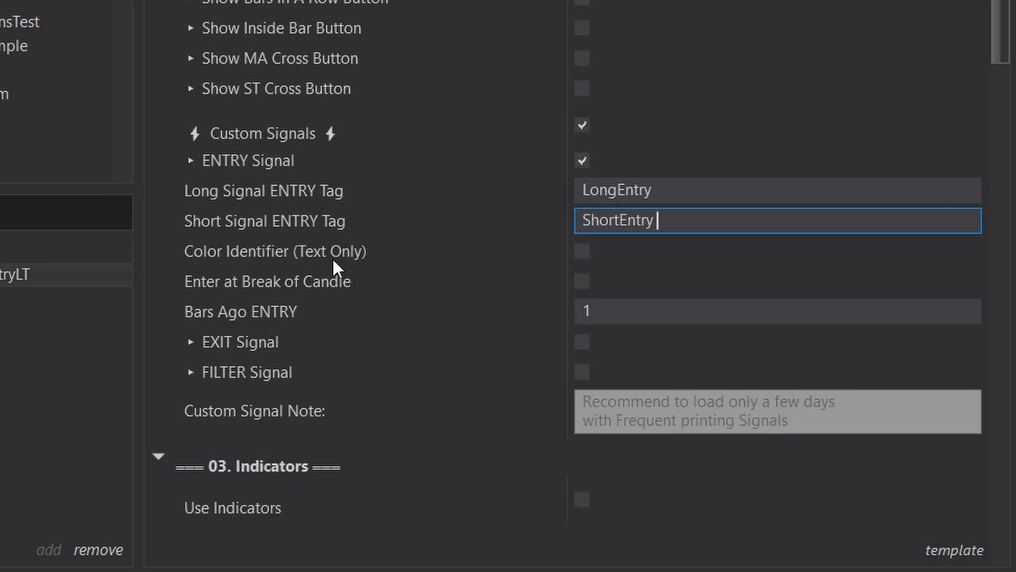
left_click(583, 251)
left_click(585, 313)
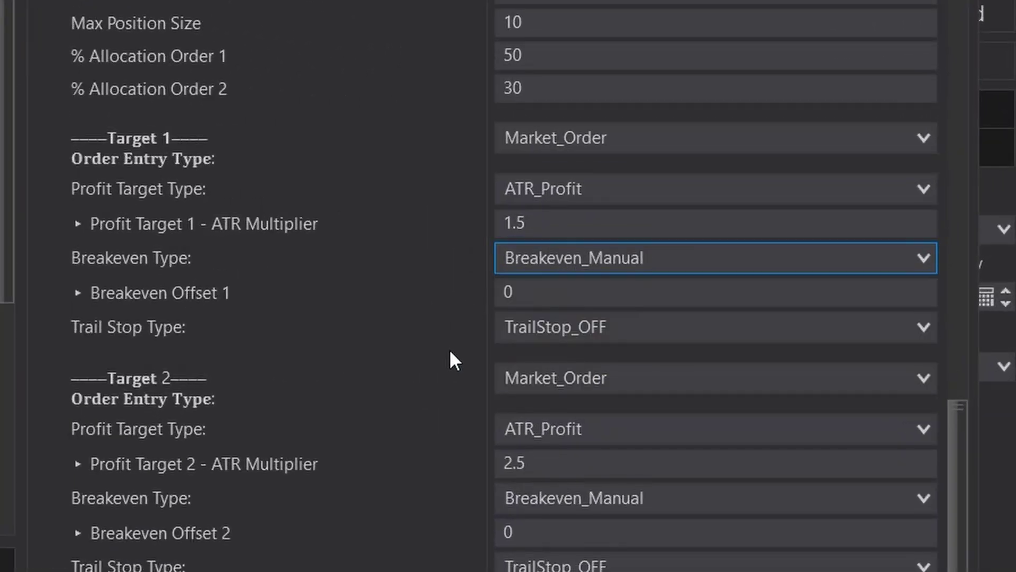
left_click(541, 327)
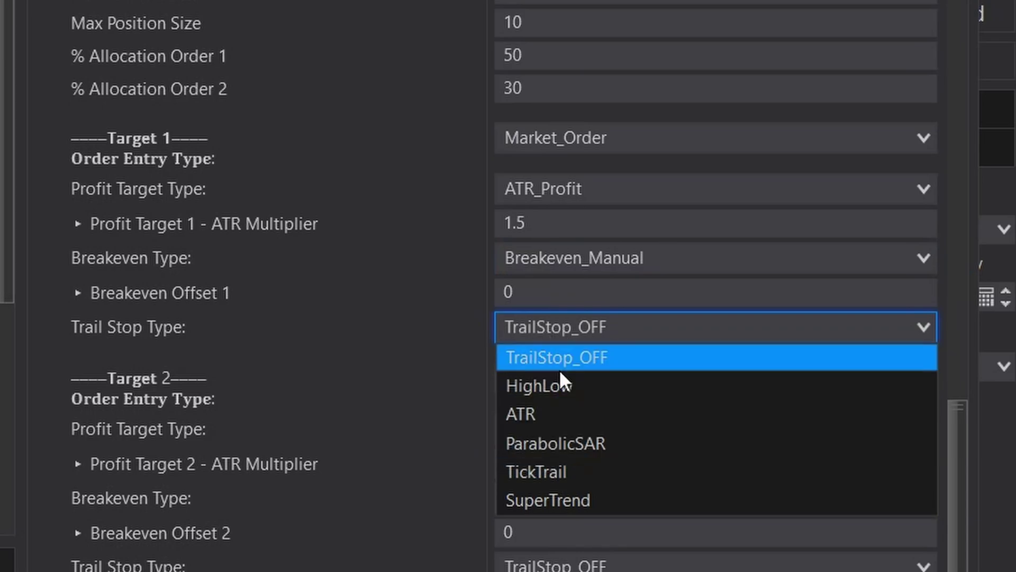
left_click(390, 370)
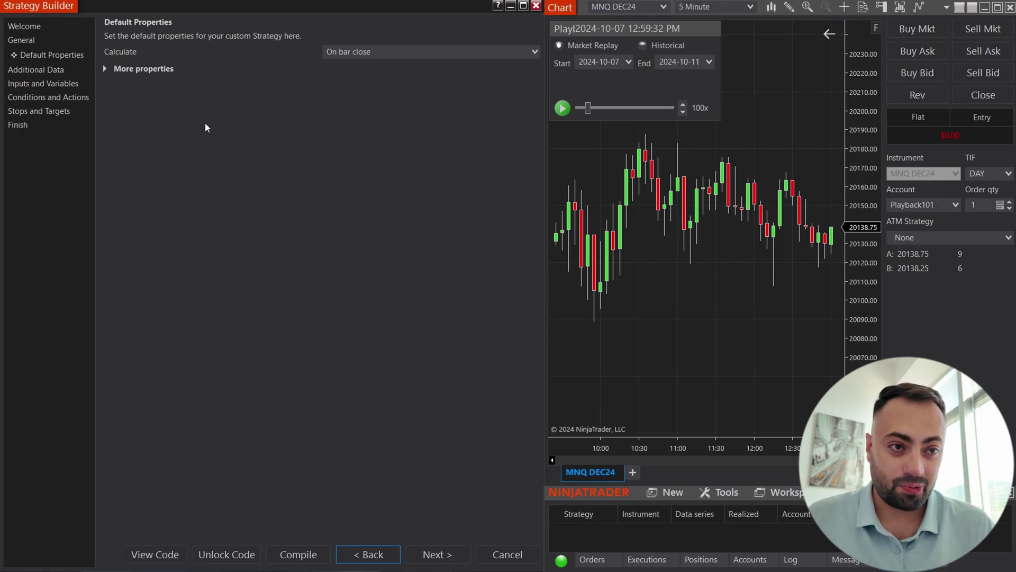
Step: Keep the Calculate mode at On bar close in Default Properties
left_click(398, 52)
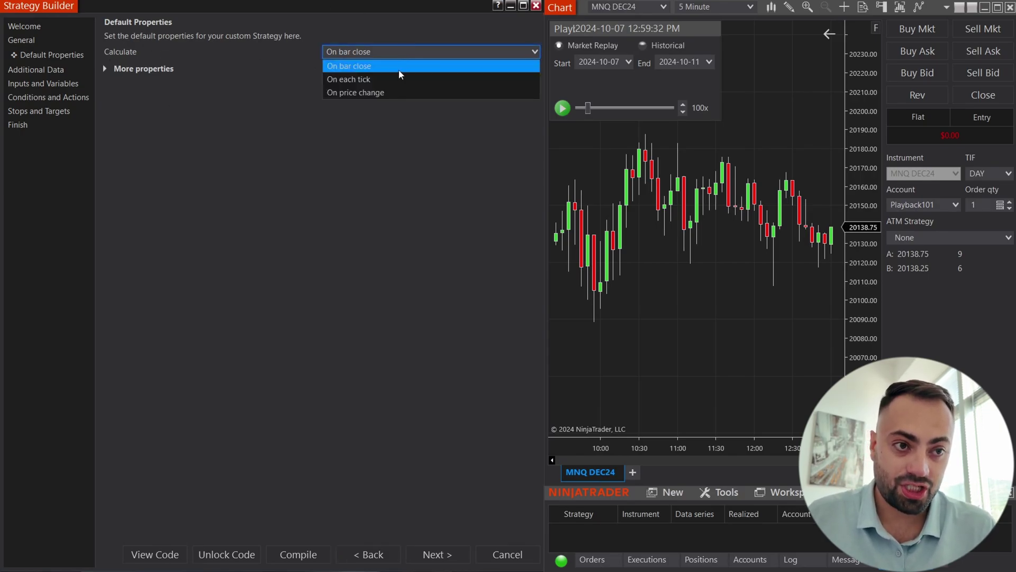
left_click(298, 69)
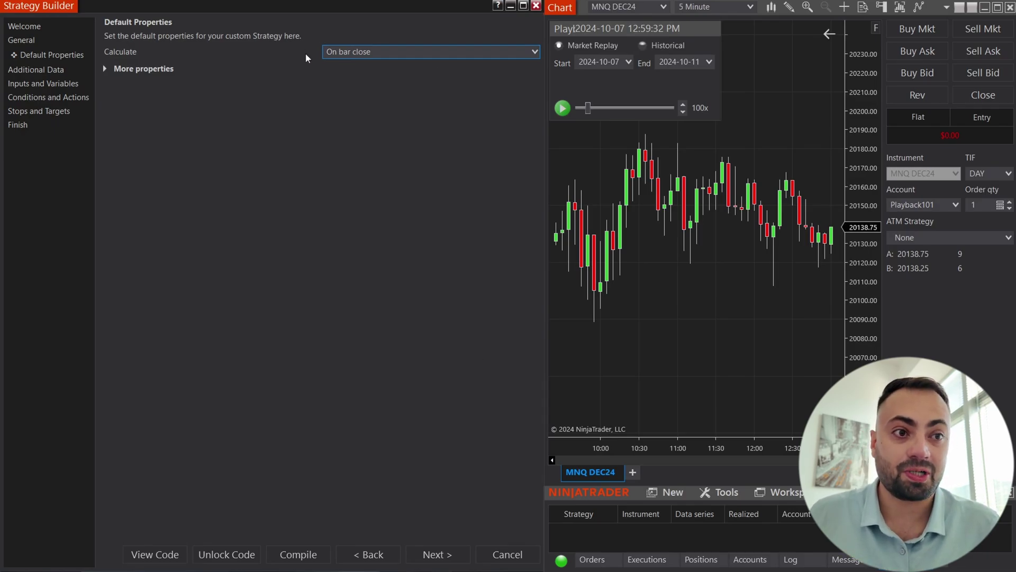
Step: Advance the builder to Additional Data, then add RSIADX to the MNQ DEC24 5-minute chart's strategies
left_click(450, 555)
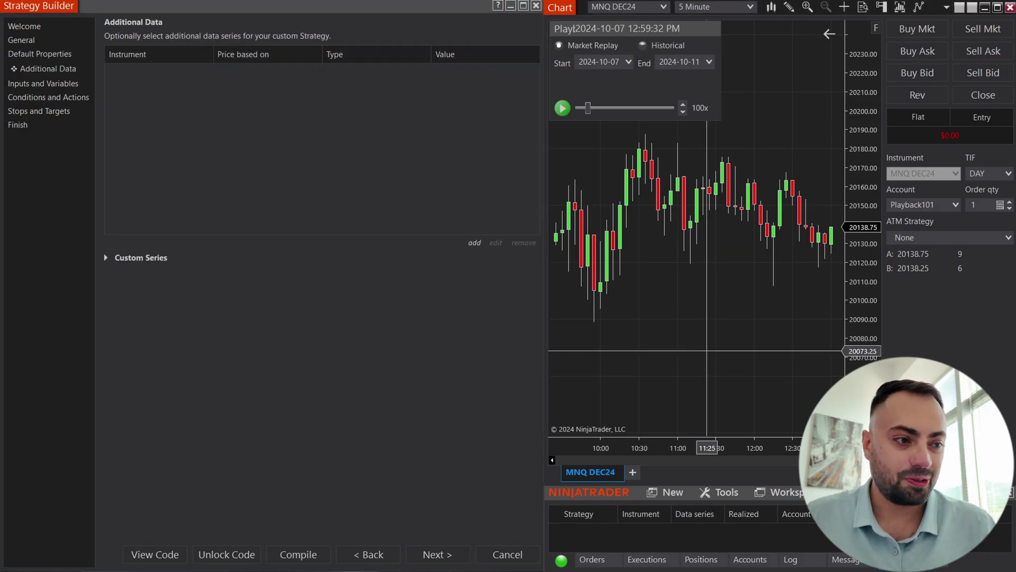
right_click(706, 351)
left_click(741, 92)
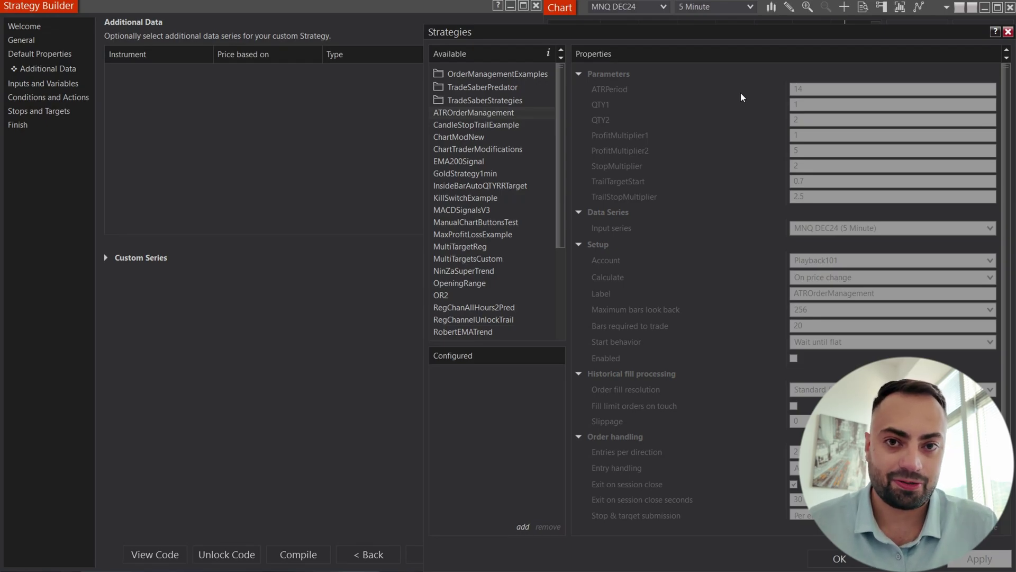
left_click_drag(561, 221, 558, 281)
left_click(450, 260)
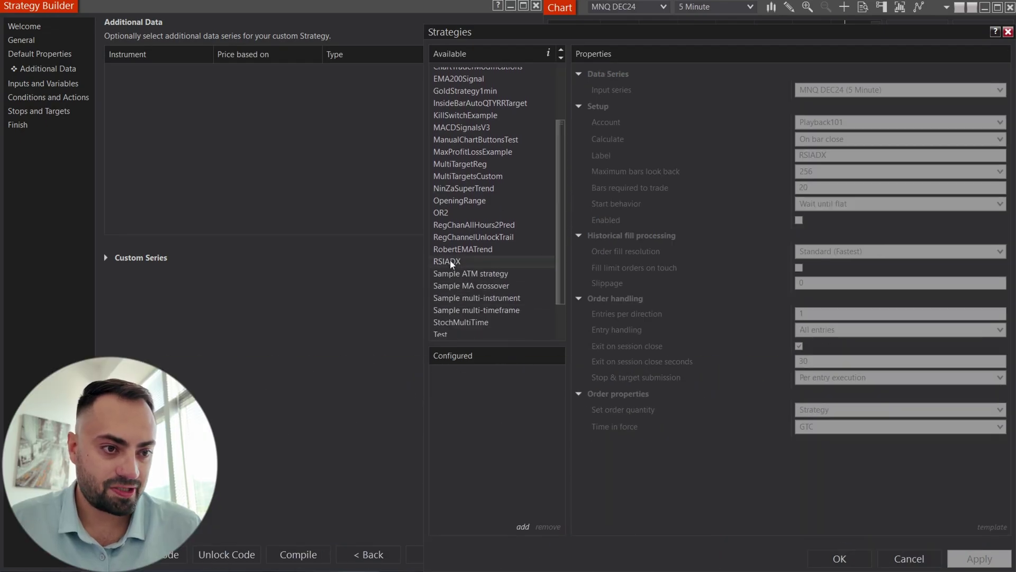
double_click(450, 261)
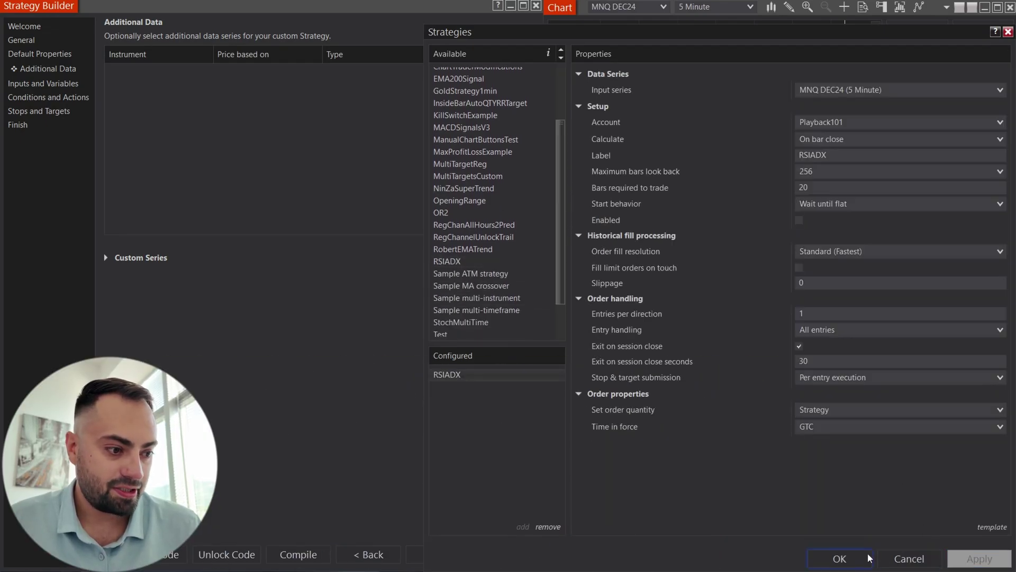
left_click(839, 558)
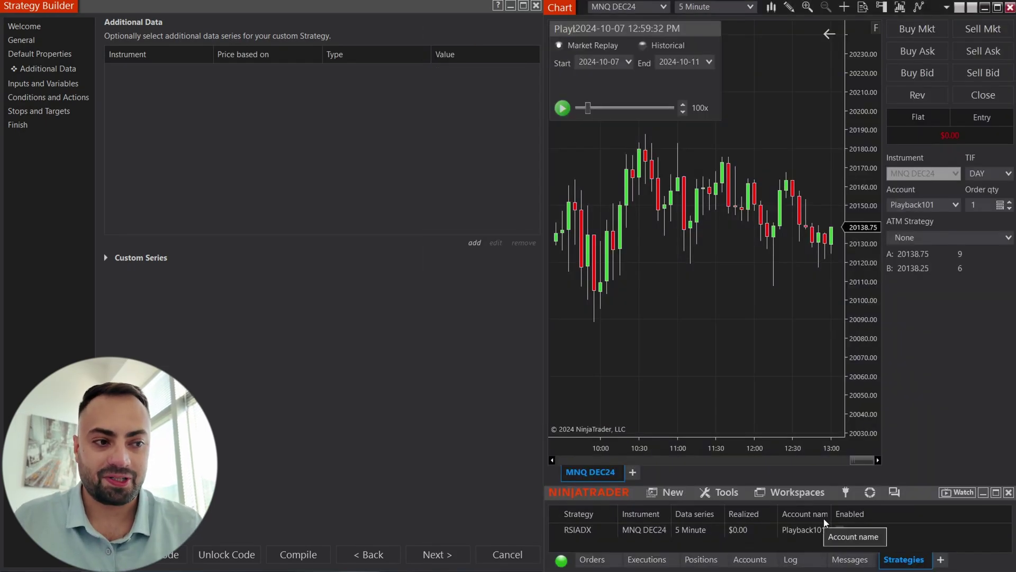
Step: Enable RSIADX, then compress and pan the chart to review its earlier trades
left_click(840, 529)
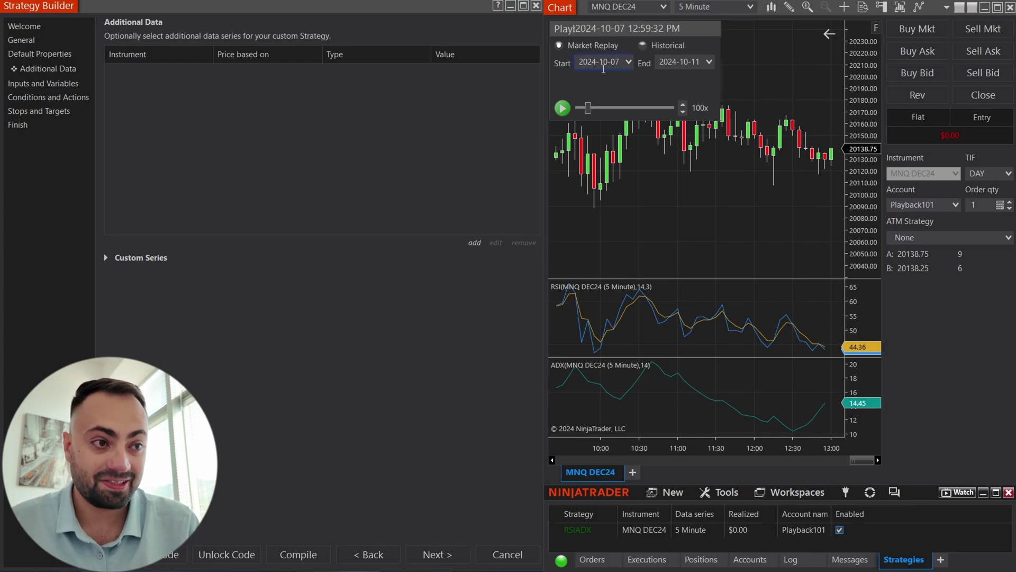
left_click_drag(623, 33, 580, 3)
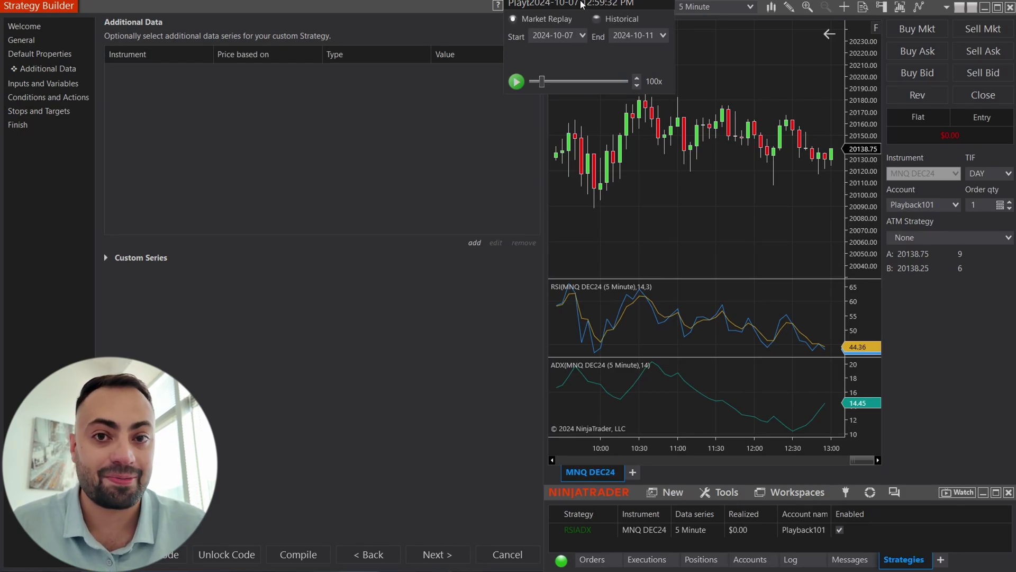
left_click_drag(671, 455, 735, 449)
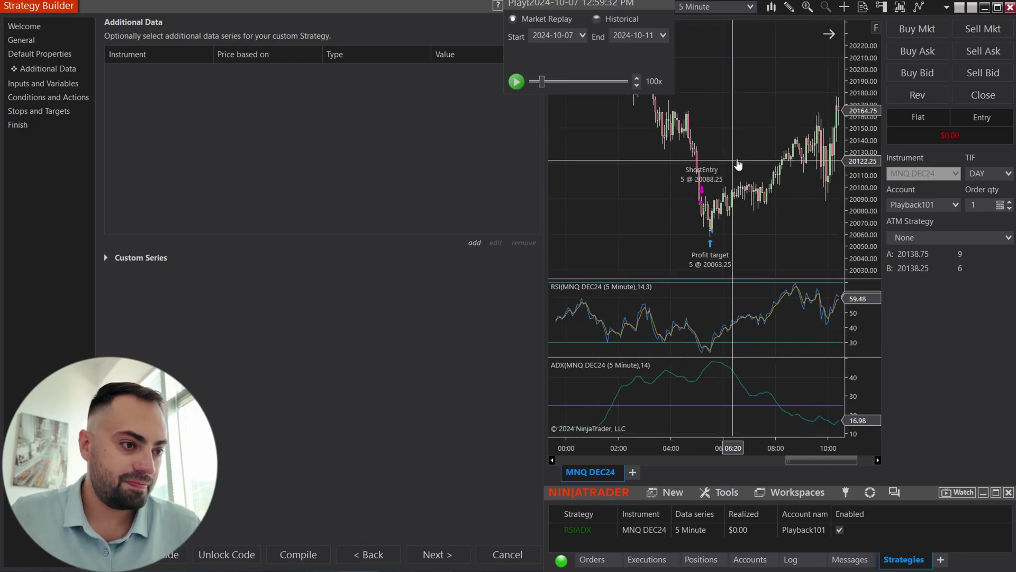
left_click_drag(740, 164, 783, 162)
left_click_drag(862, 79, 863, 236)
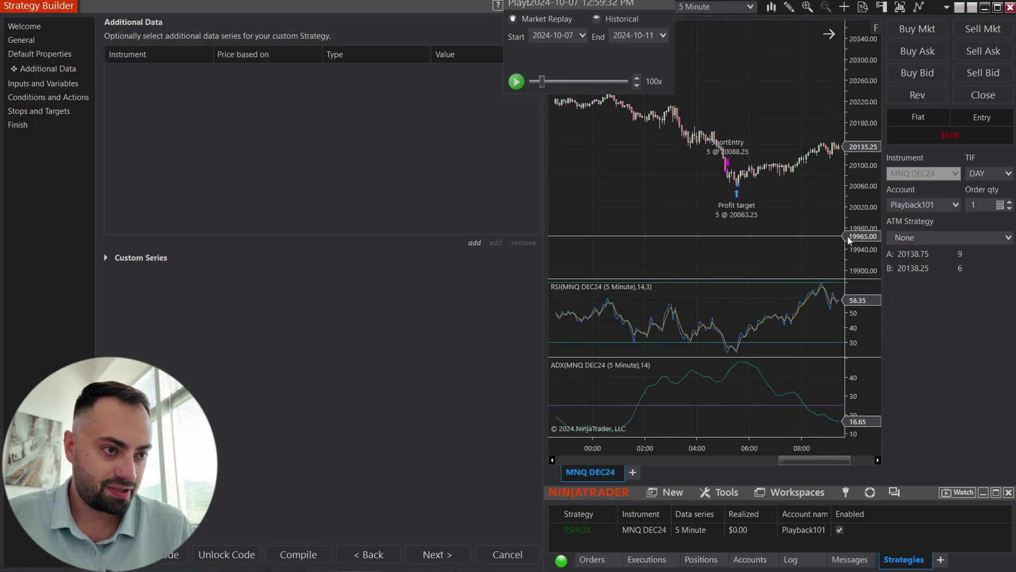
left_click_drag(688, 236, 770, 191)
left_click_drag(651, 148, 725, 159)
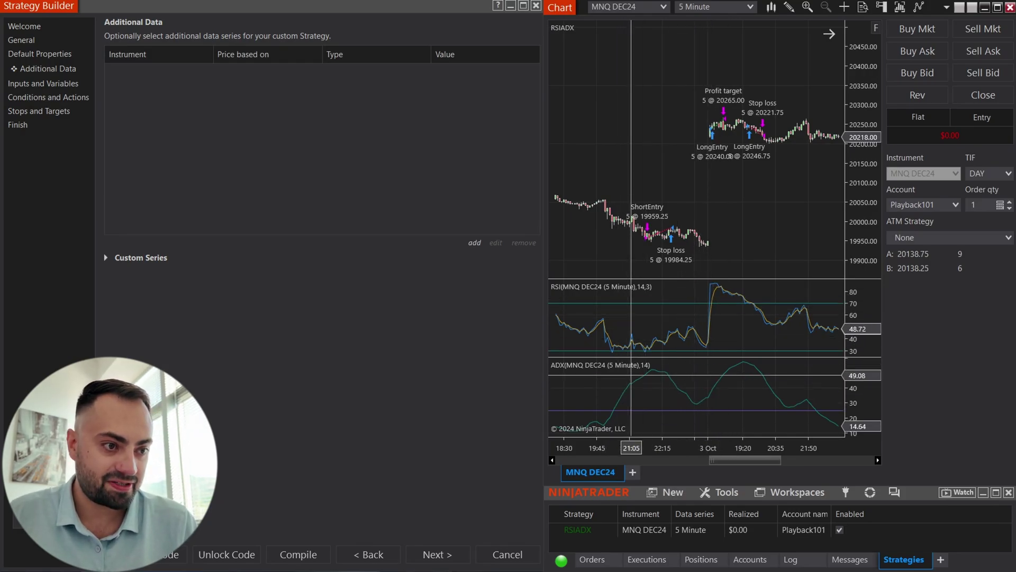
scroll(662, 264, "down", 15)
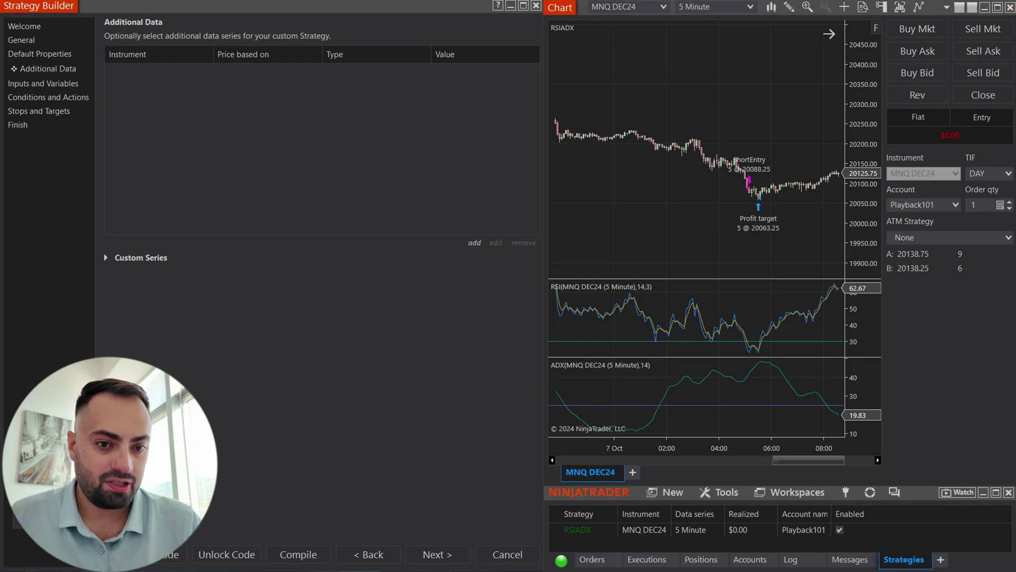
left_click_drag(71, 508, 365, 212)
scroll(661, 249, "down", 10)
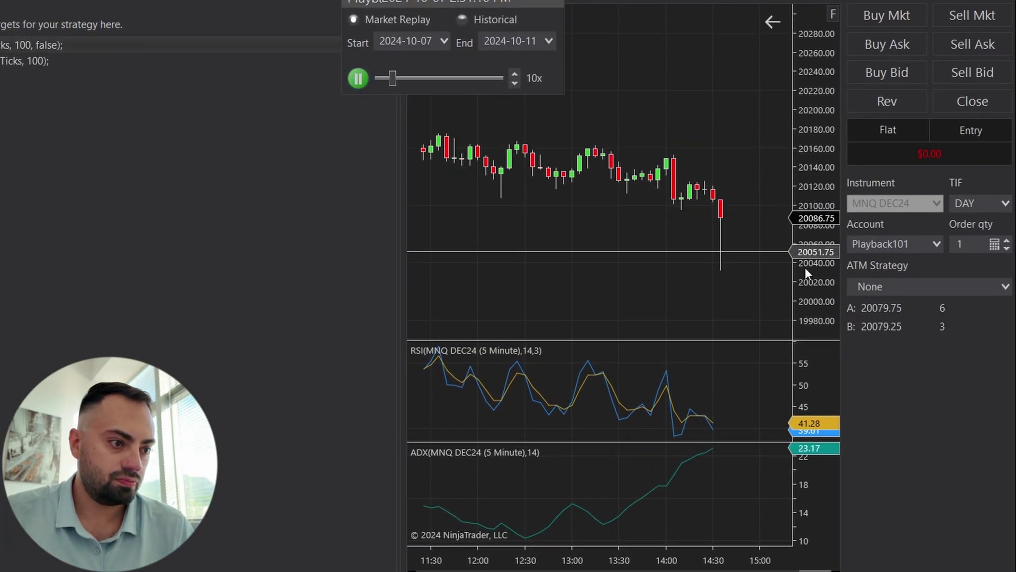
Step: Speed the replay up, then slow it down as the 5-contract short fills
left_click(514, 75)
left_click(512, 75)
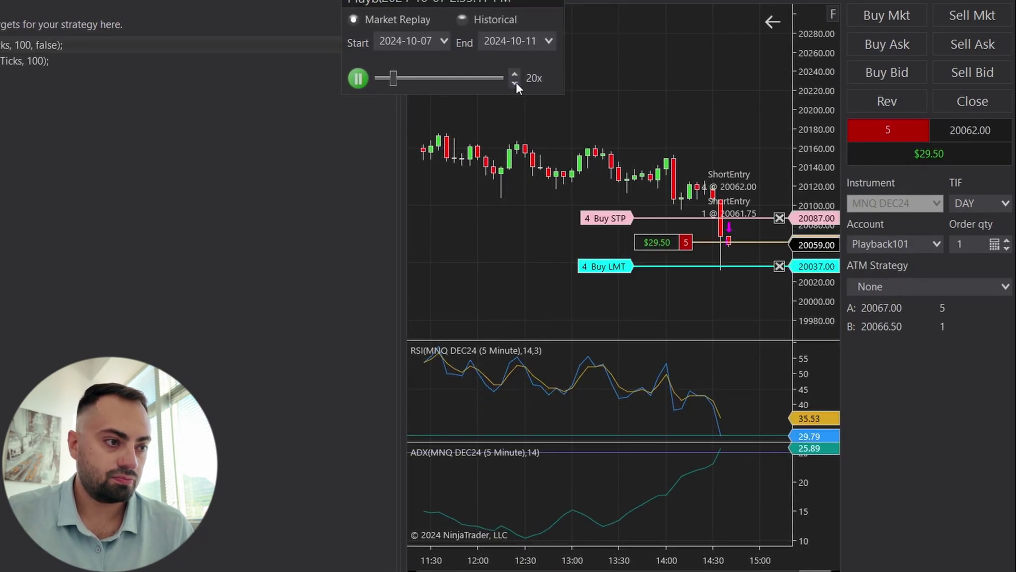
left_click(515, 82)
left_click(514, 82)
left_click(515, 82)
left_click(514, 82)
left_click(515, 82)
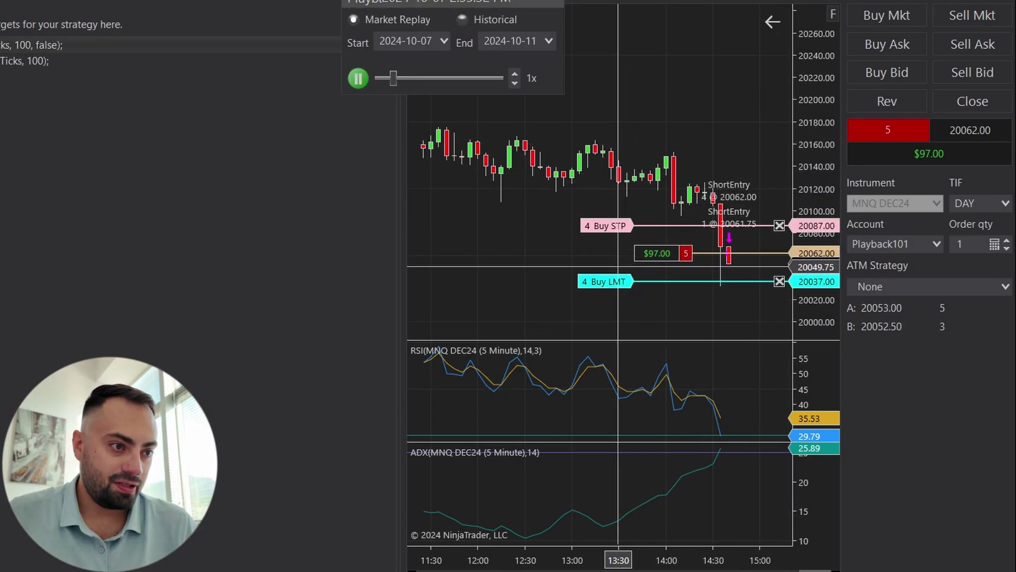
left_click_drag(801, 217, 823, 203)
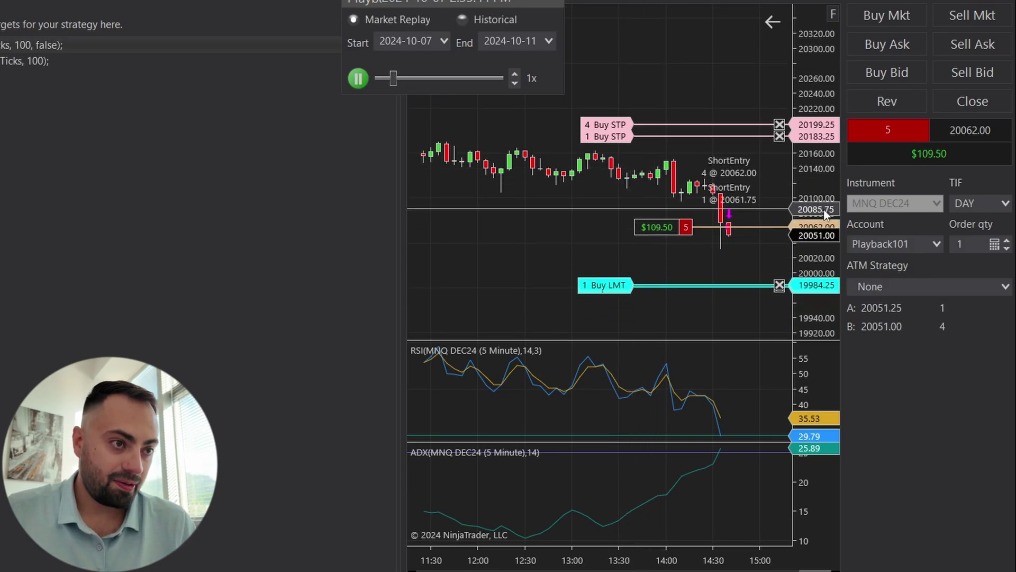
Step: Raise the replay speed to 30x, then drop it back to 4x
left_click(514, 75)
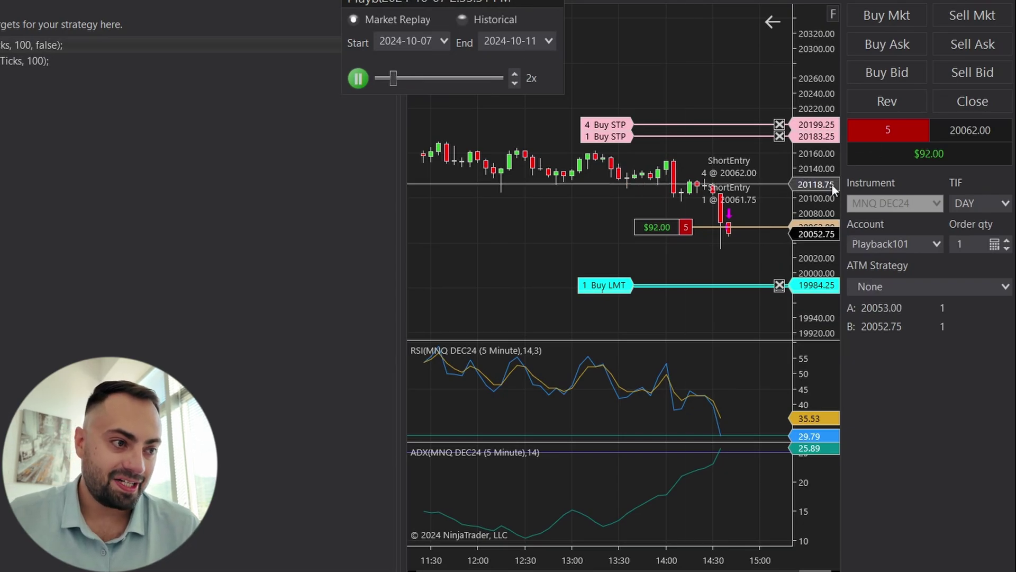
left_click(515, 74)
left_click(515, 74)
left_click(514, 74)
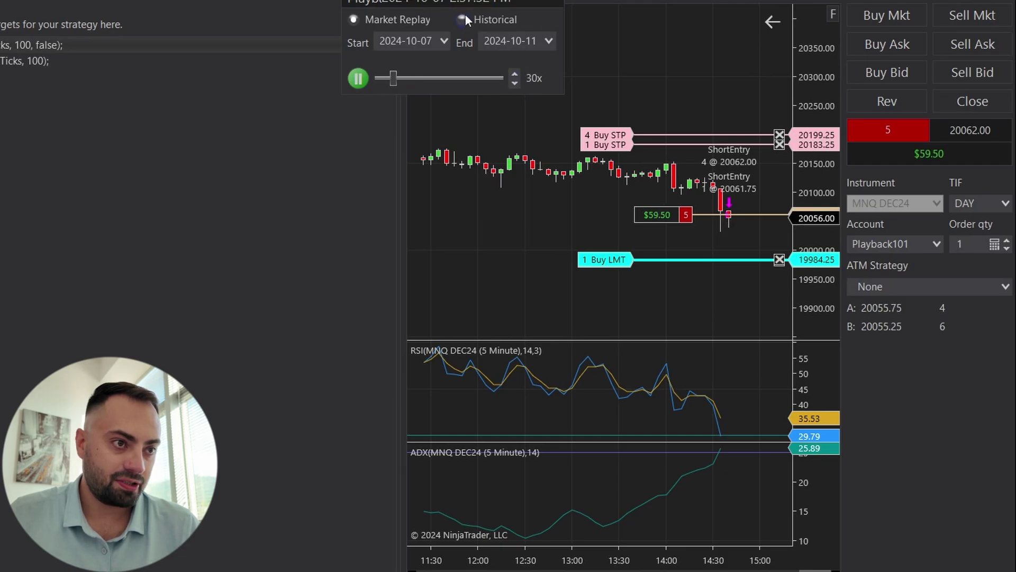
left_click(515, 84)
left_click(515, 83)
left_click(515, 82)
left_click(515, 83)
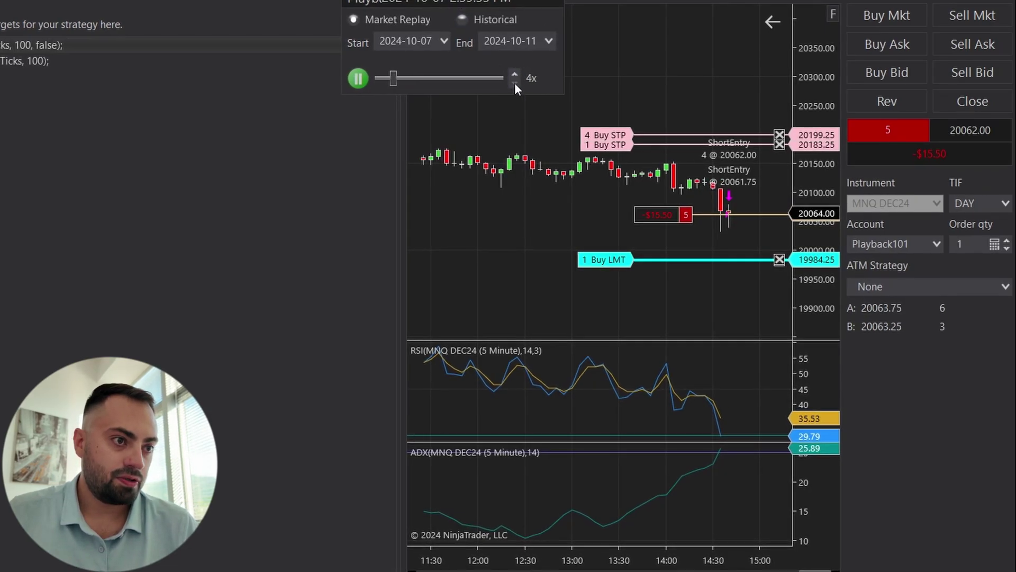
left_click(514, 83)
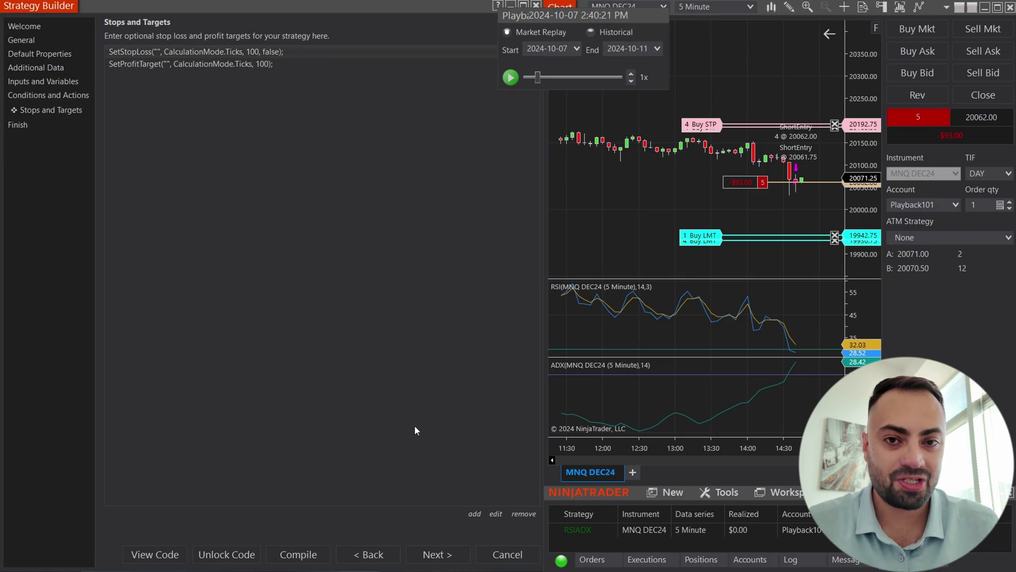
Step: Return to Conditions and Actions and delete Set 1's EnterLong action
left_click(380, 554)
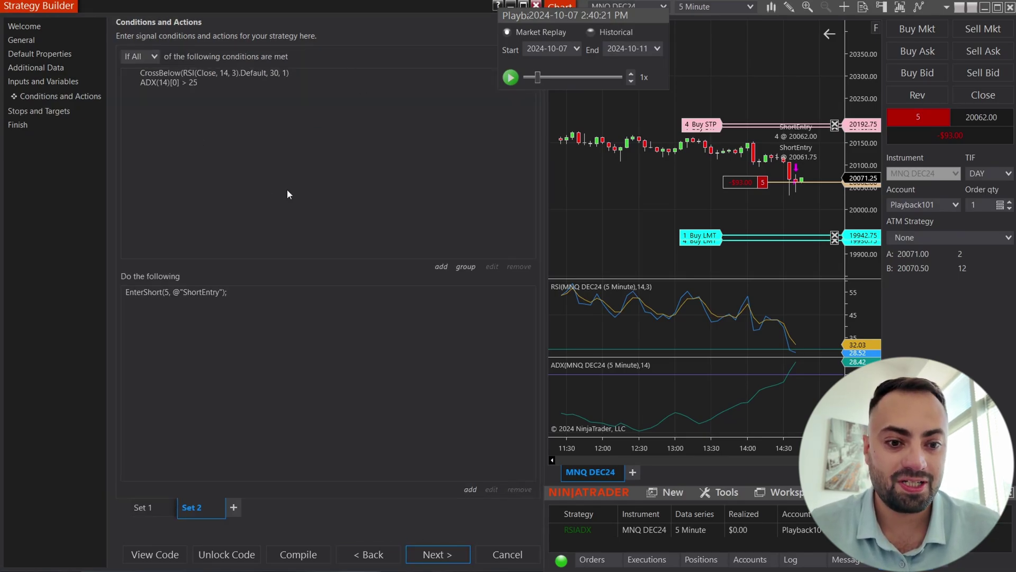
left_click(146, 508)
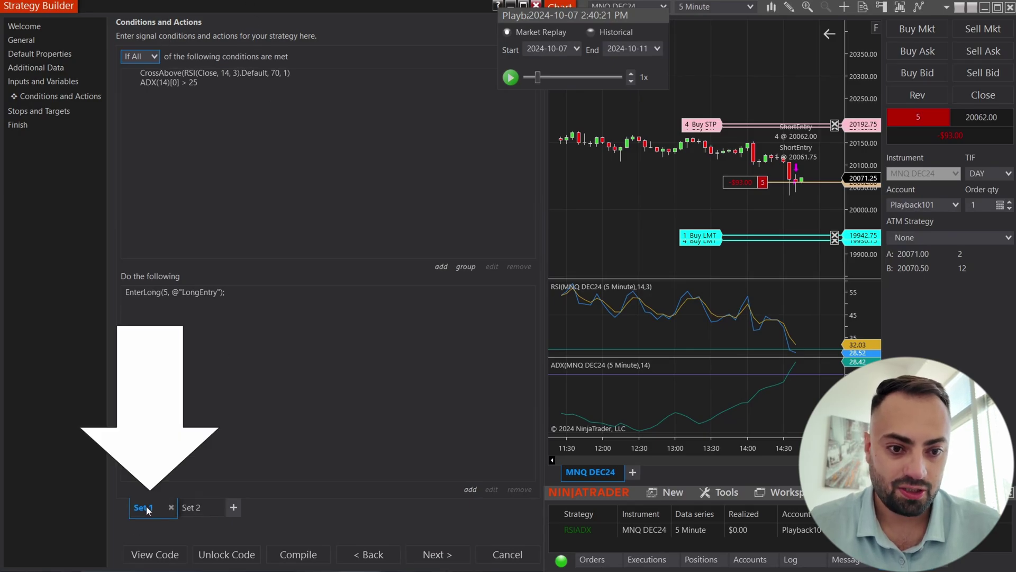
left_click(152, 293)
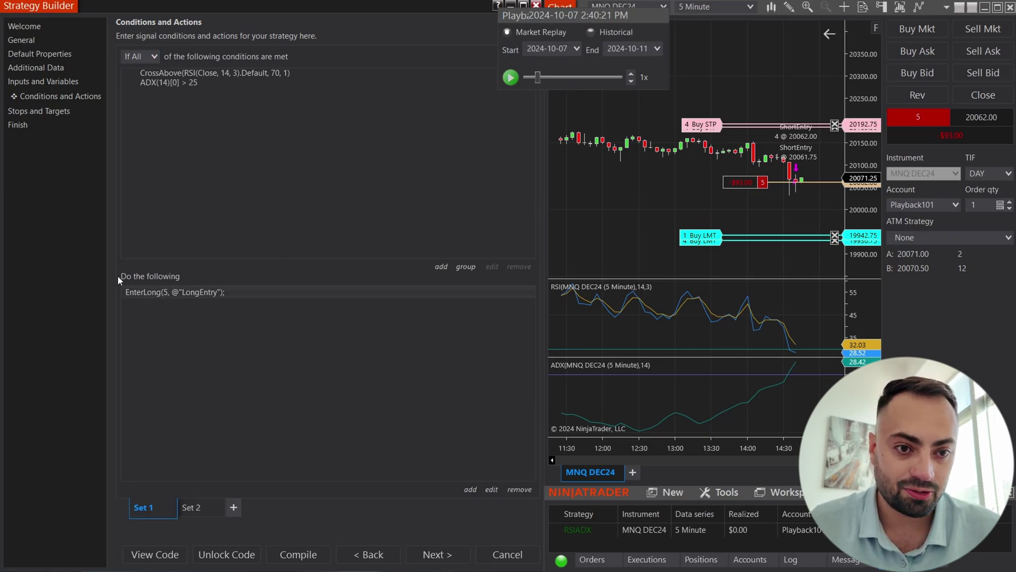
left_click(519, 489)
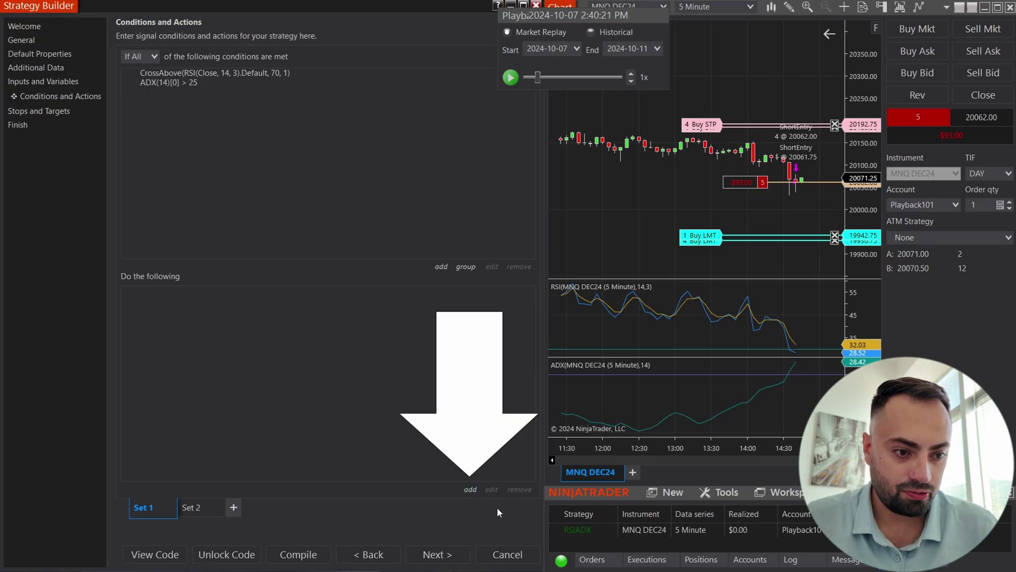
Step: Add a Drawing > Arrow up action to Set 1
left_click(470, 490)
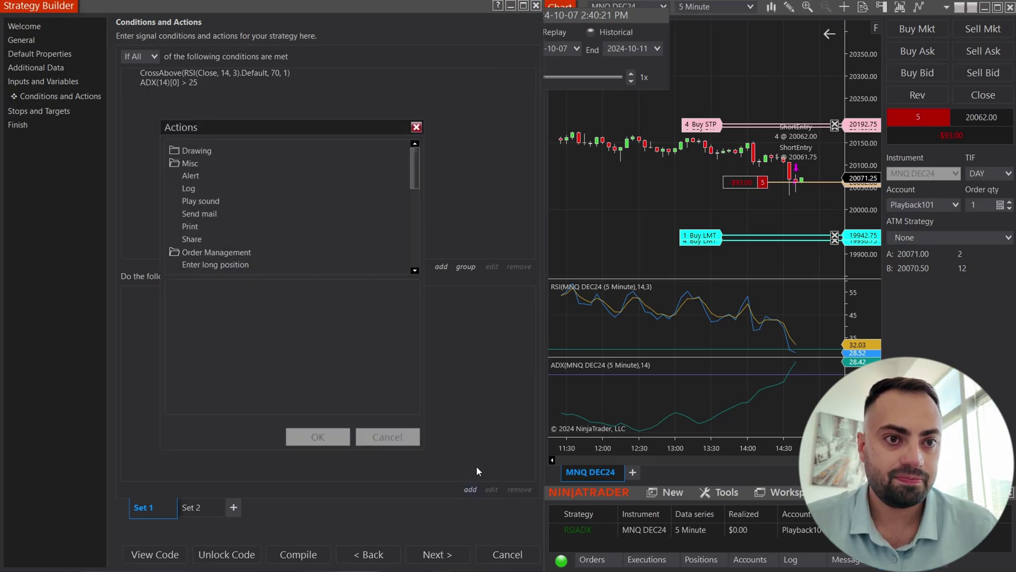
left_click(201, 150)
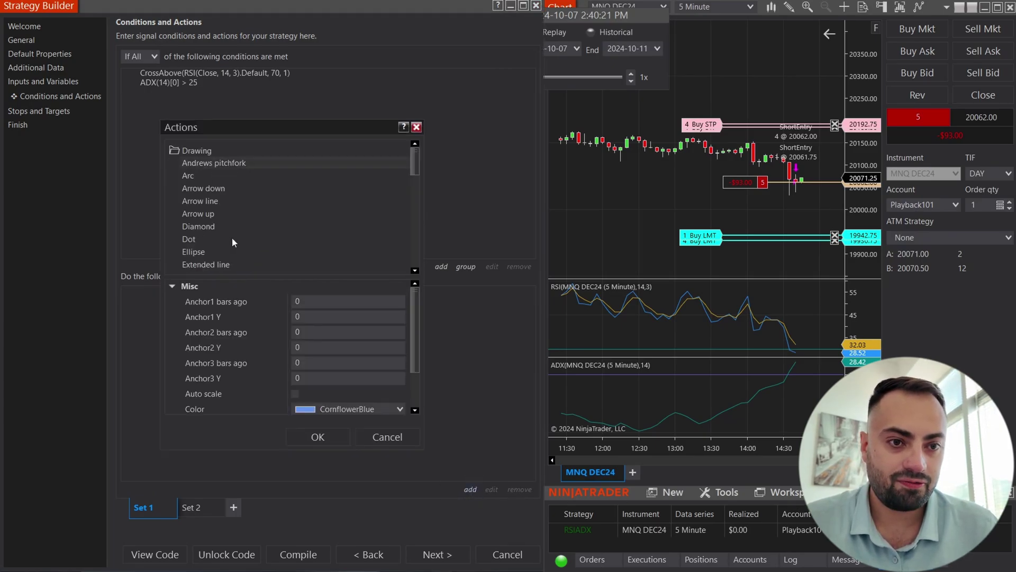
left_click(210, 215)
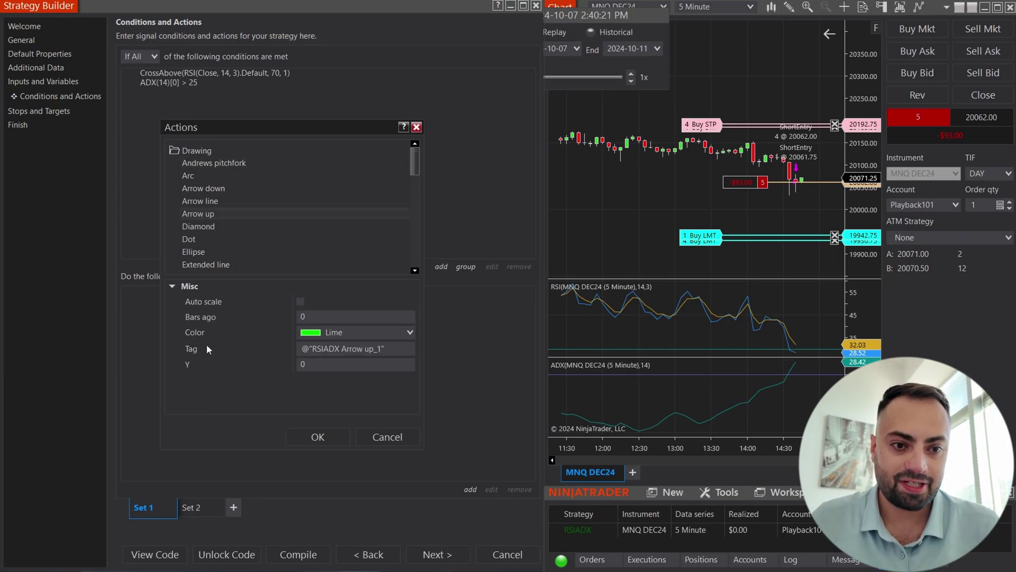
Step: Build the arrow's Tag as LongEntry + CurrentBars[0] in the String Builder
left_click(406, 348)
double_click(115, 54)
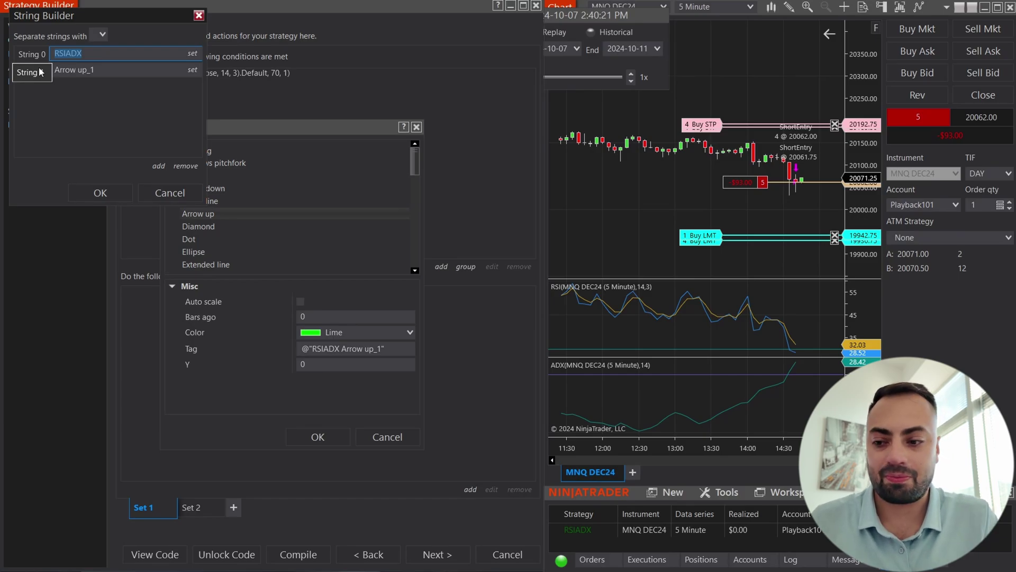
type("LongE")
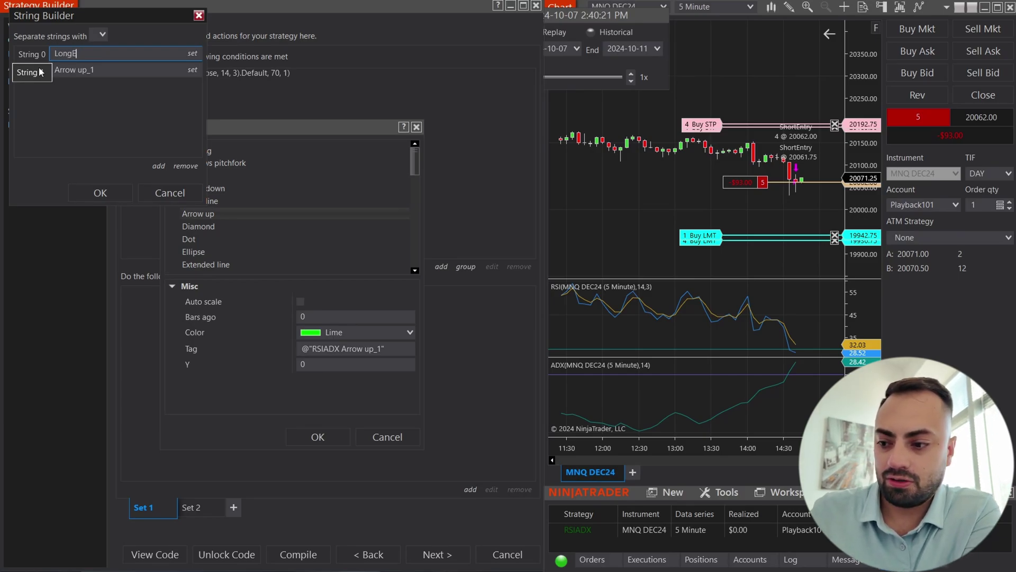
type("ntry")
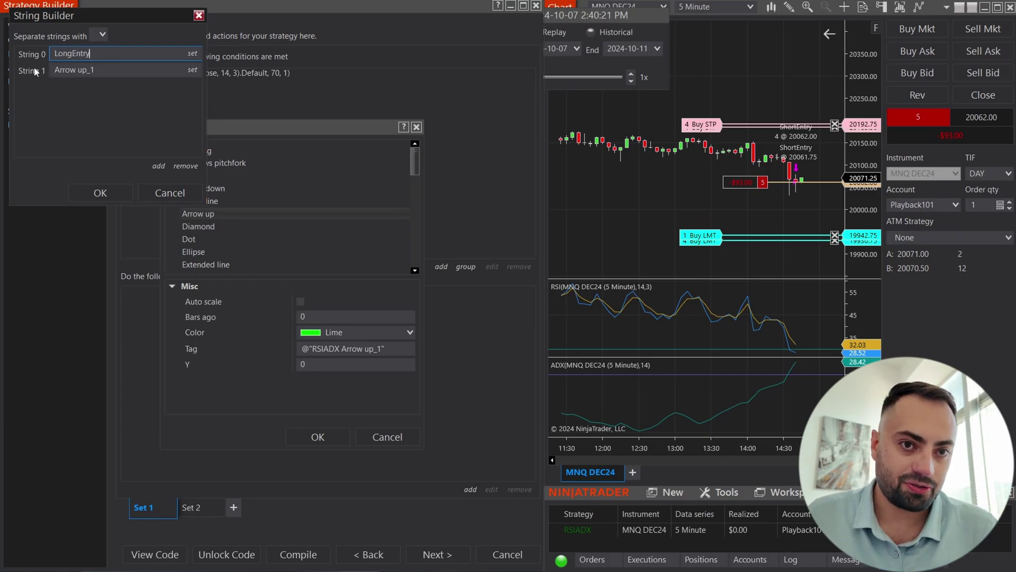
left_click(193, 72)
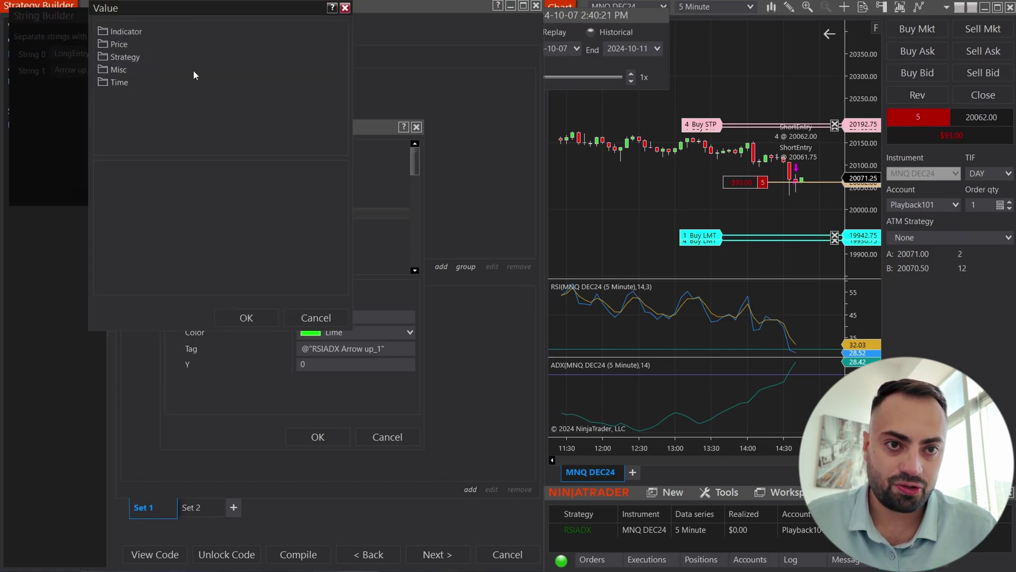
left_click(119, 71)
left_click(139, 133)
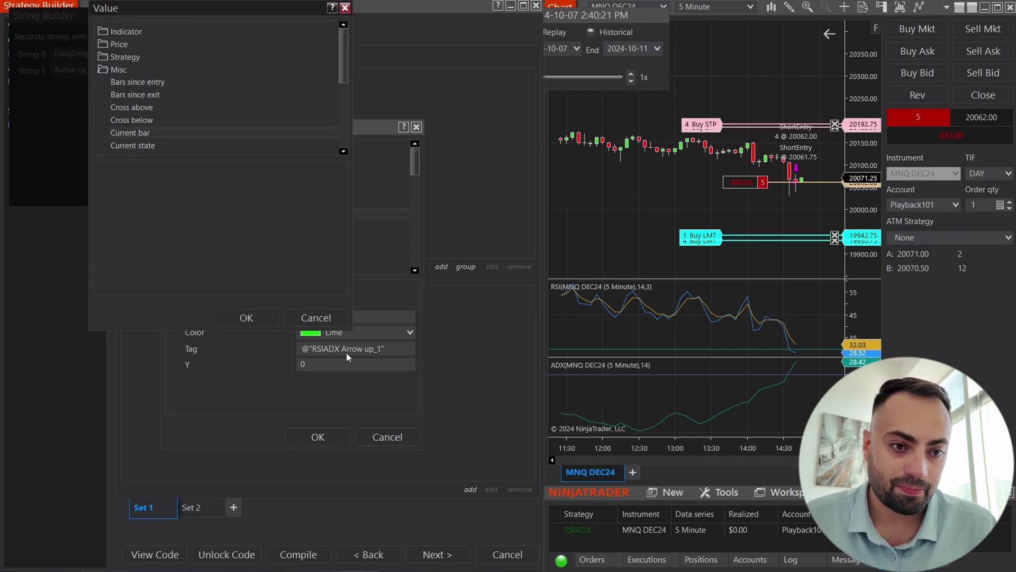
left_click(260, 320)
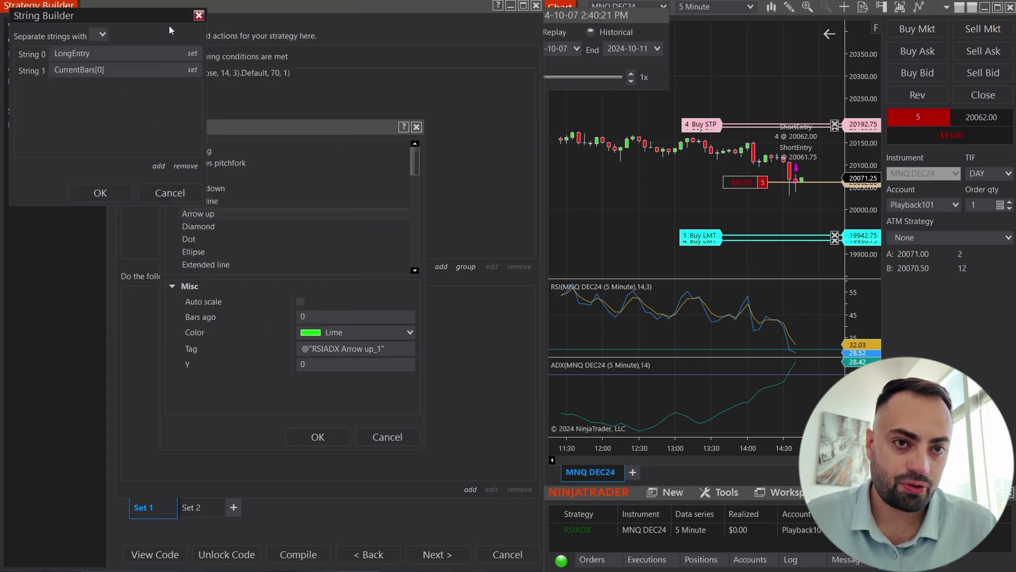
left_click(100, 193)
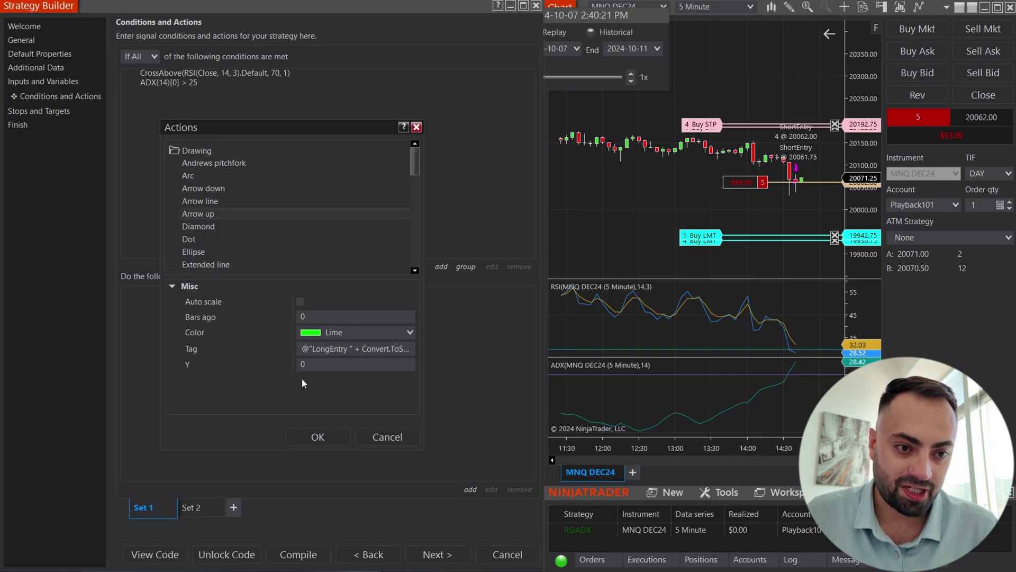
Step: Set the arrow's Y position to the bar's Low and confirm the action
mouse_move(329, 351)
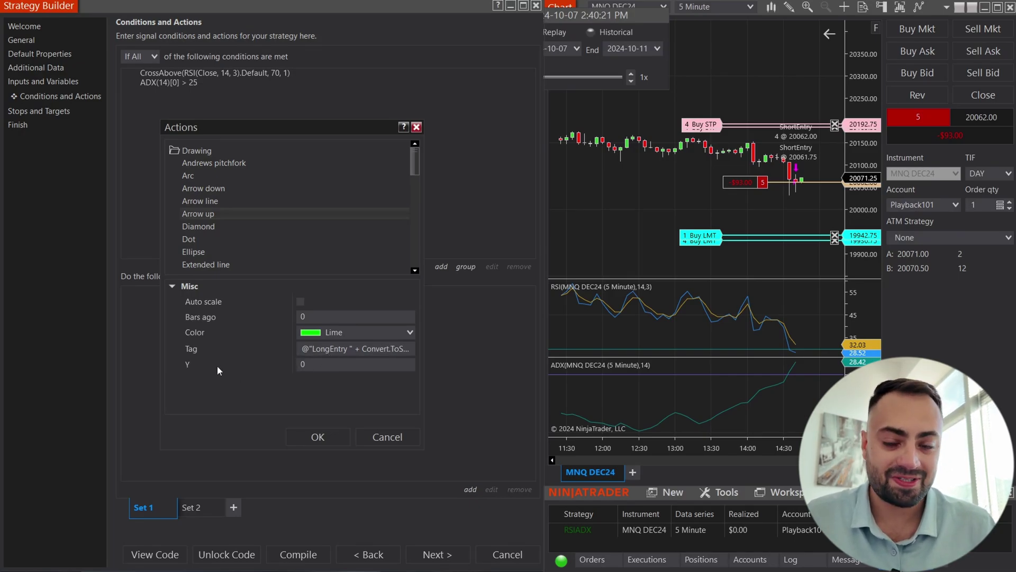
left_click(316, 366)
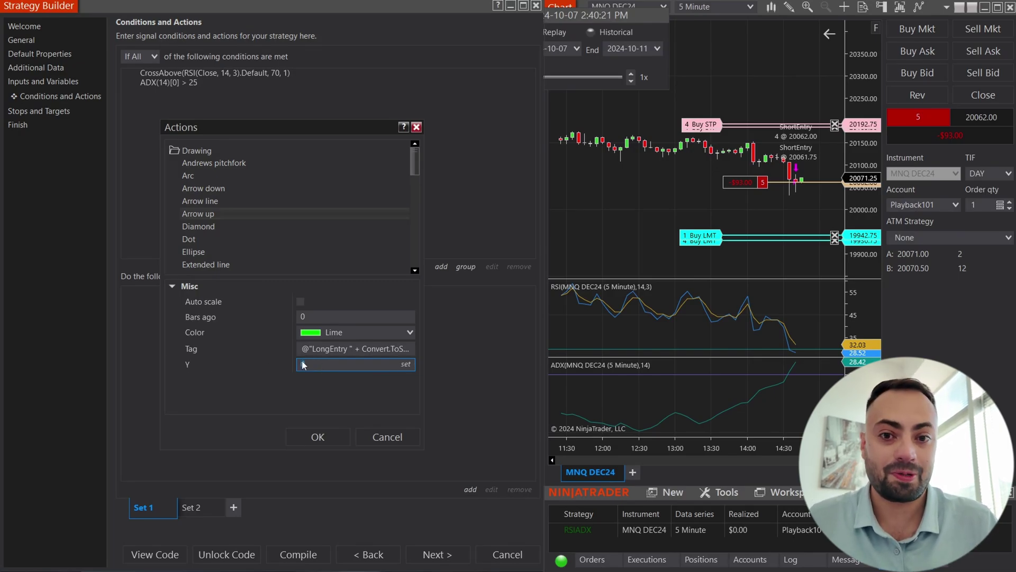
left_click(406, 364)
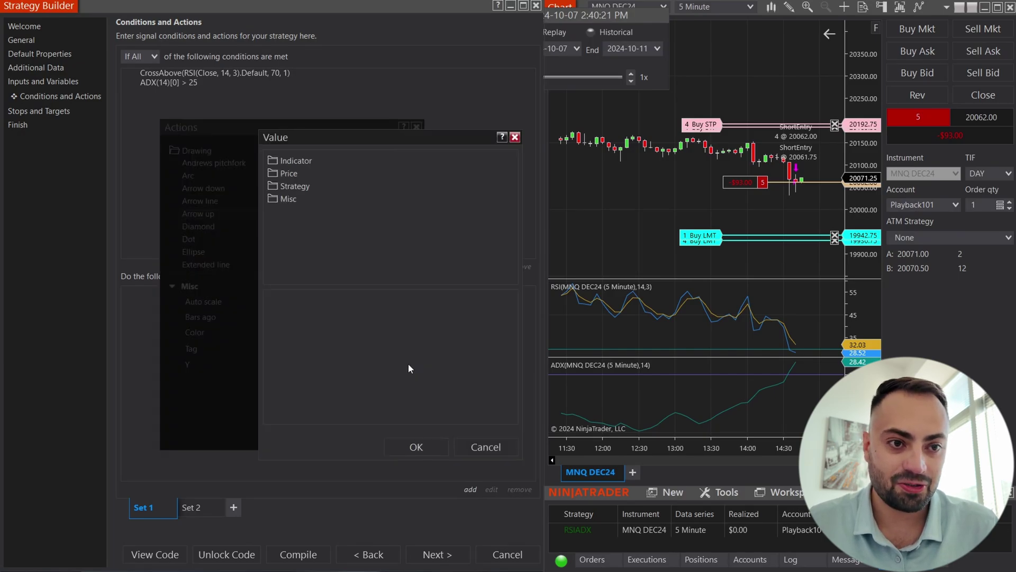
left_click(291, 174)
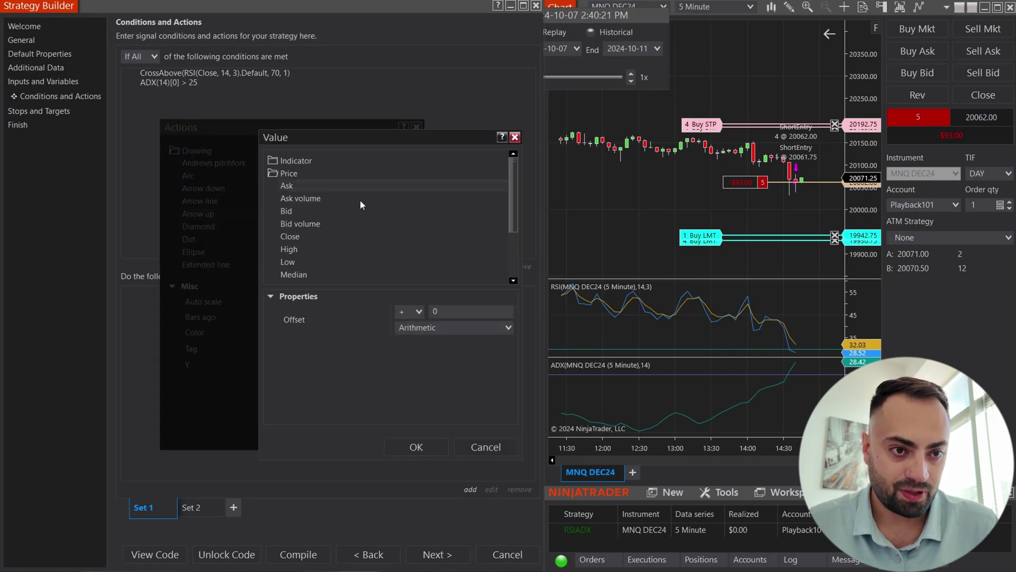
left_click(336, 262)
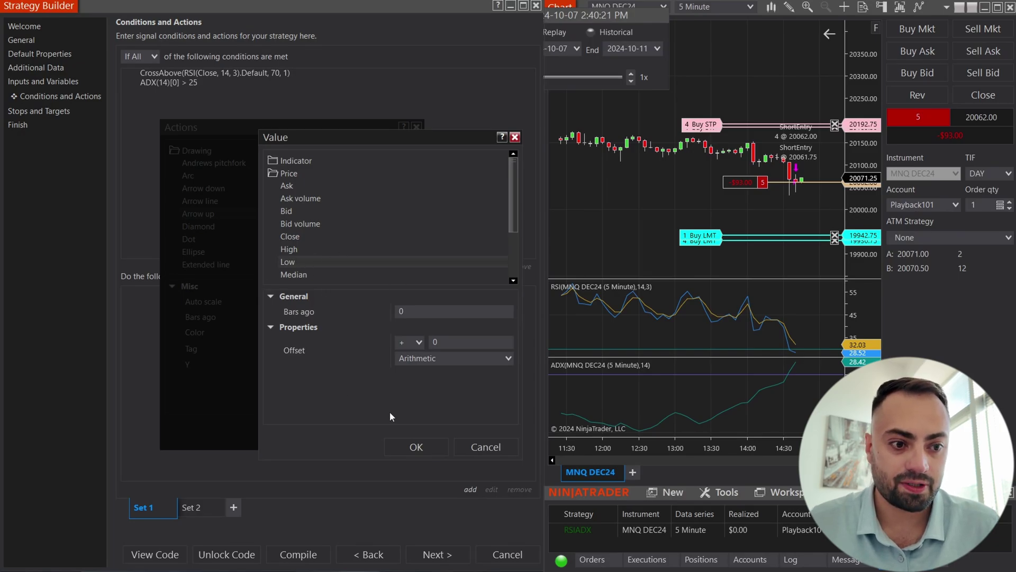
left_click(433, 446)
left_click(334, 434)
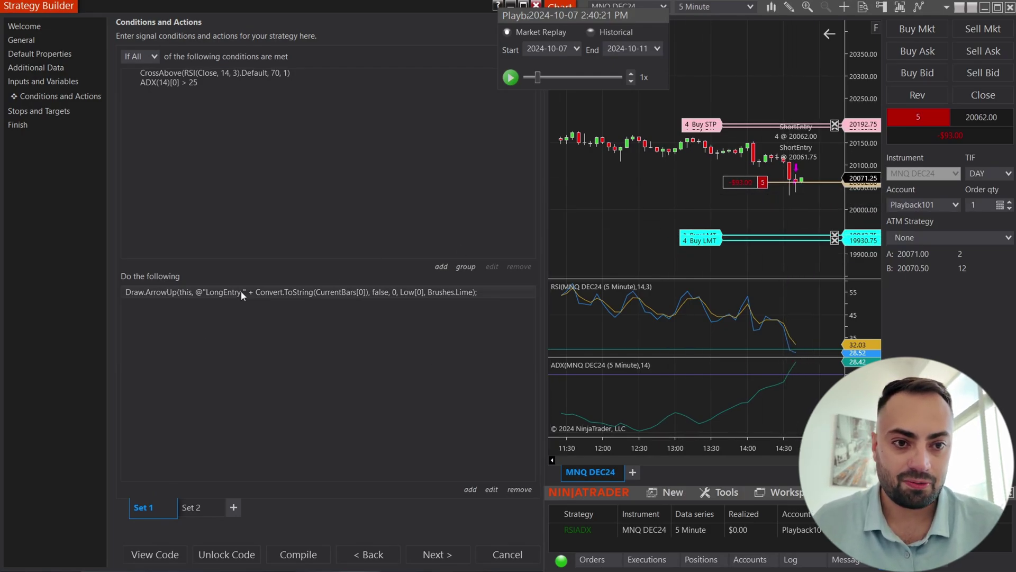
Step: Replace Set 2's EnterShort action with a new Drawing > Arrow down action
left_click(196, 506)
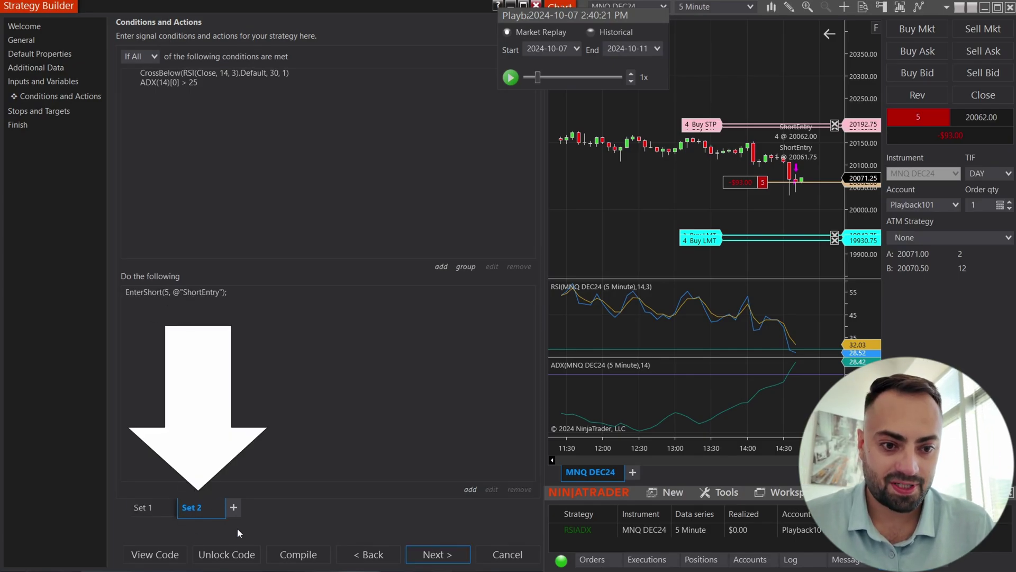
left_click(169, 293)
key("Delete")
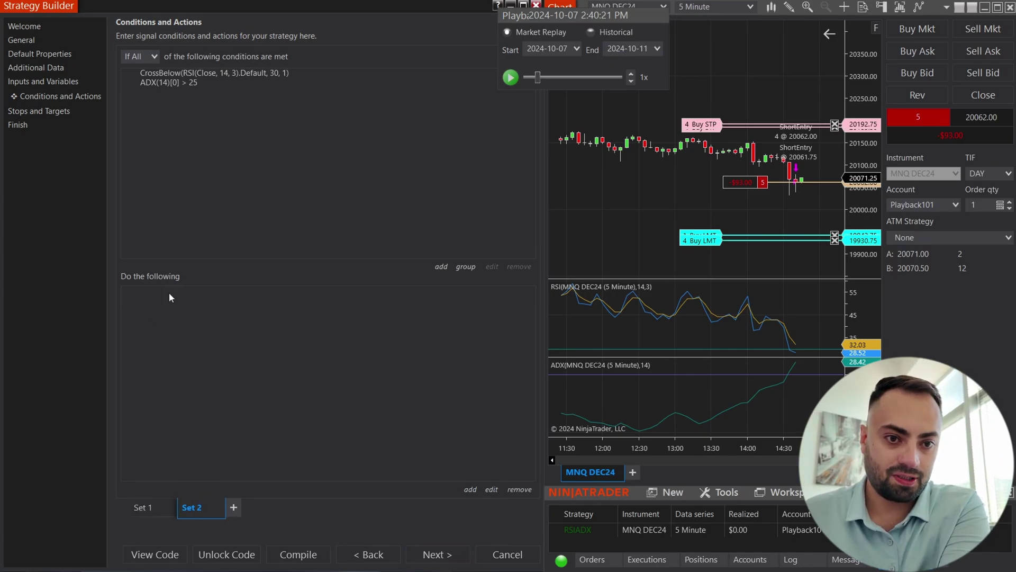
left_click(470, 489)
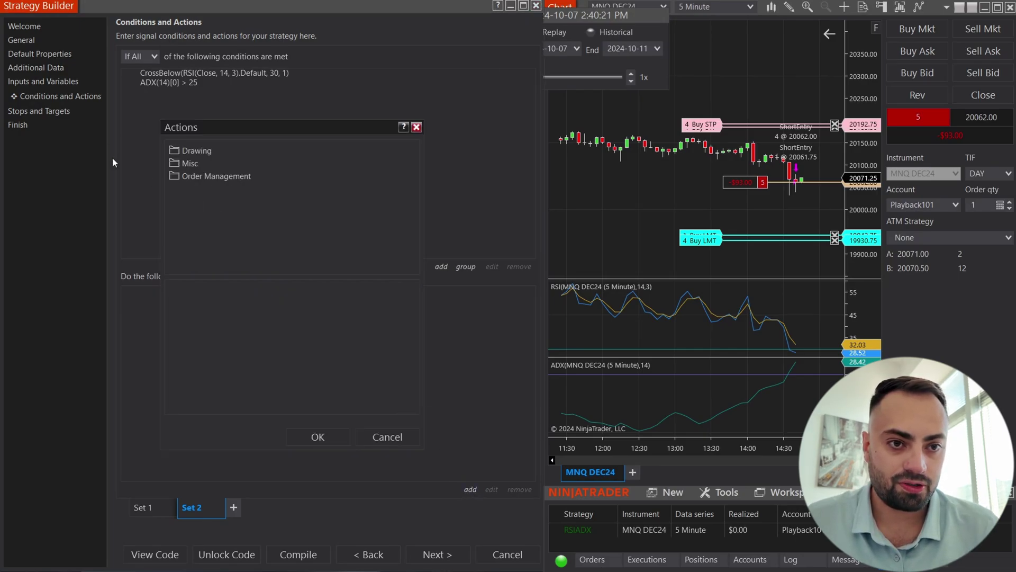
left_click(198, 151)
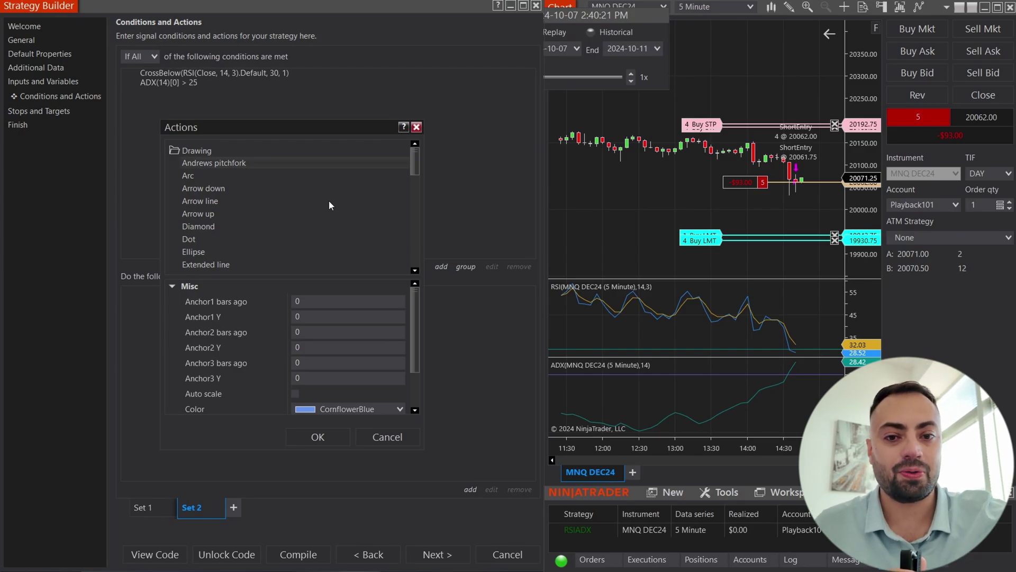
left_click(254, 189)
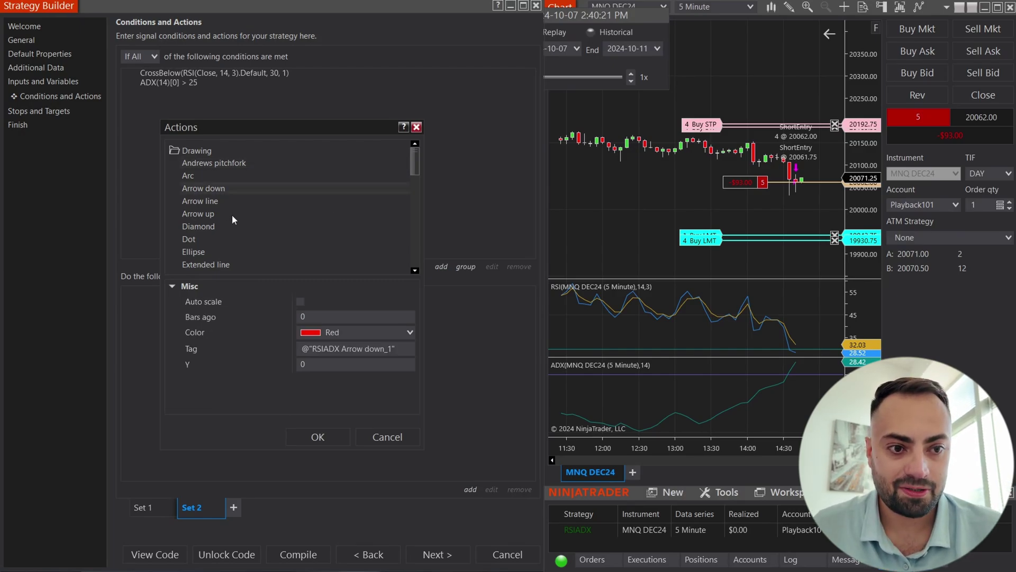
Step: Build the down arrow's Tag as ShortEntry + CurrentBars[0] in the String Builder
left_click(406, 349)
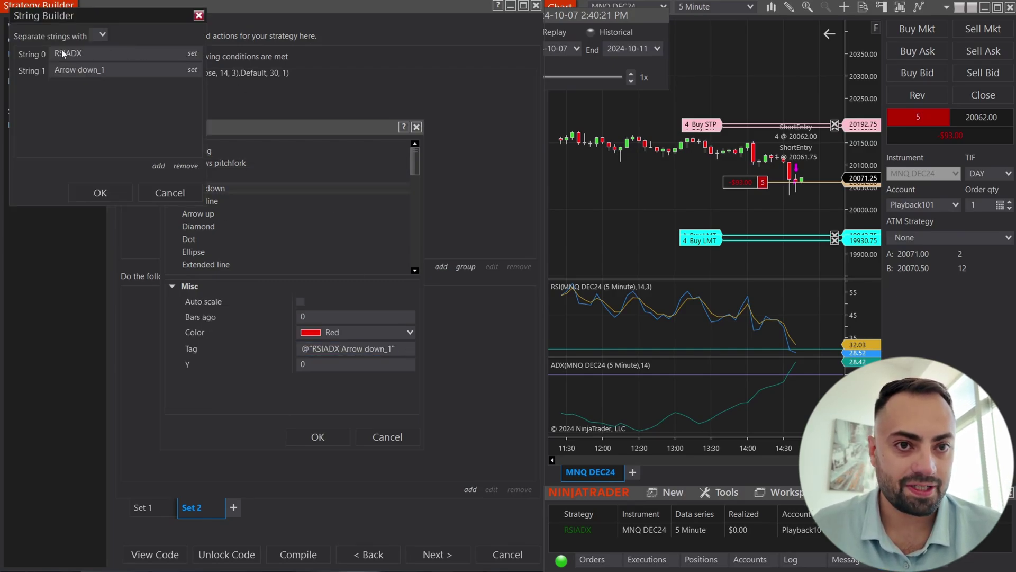
left_click(98, 58)
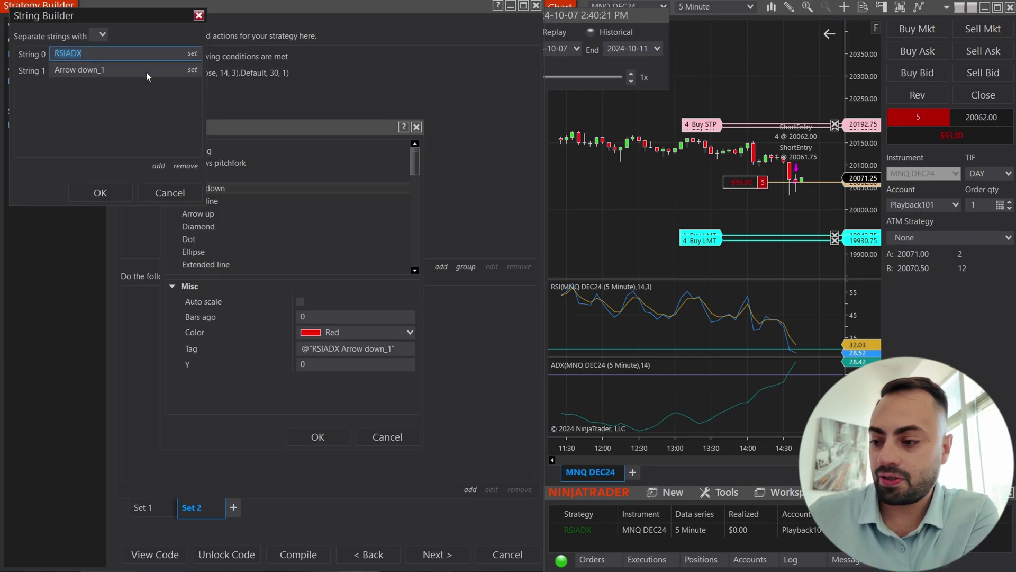
type("ShortEn")
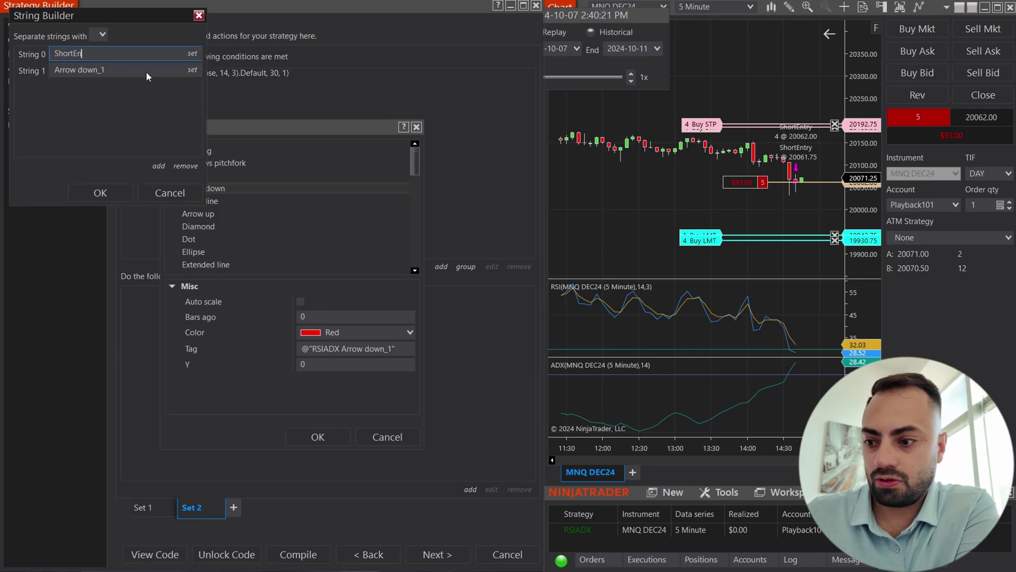
type("try")
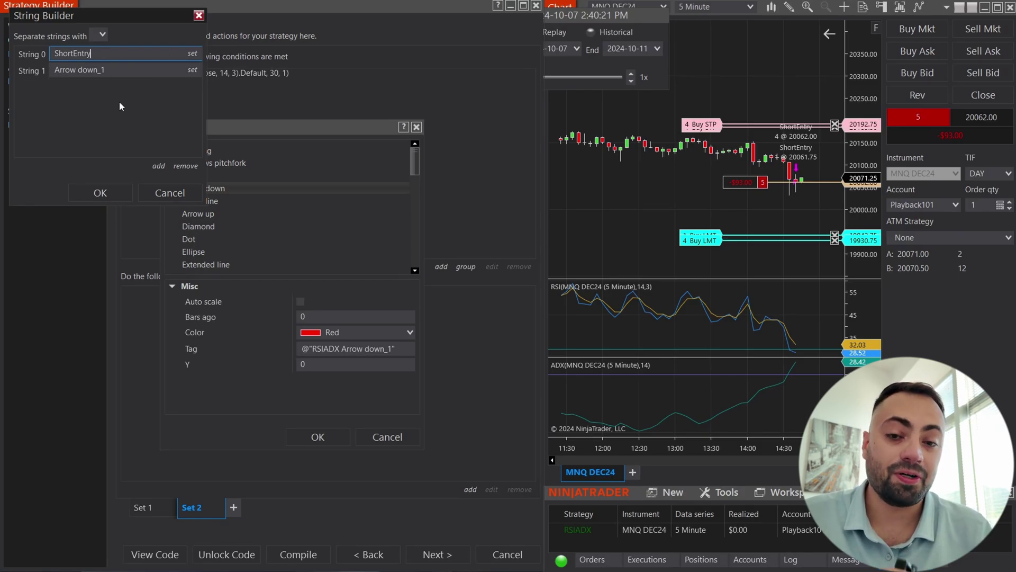
left_click(194, 69)
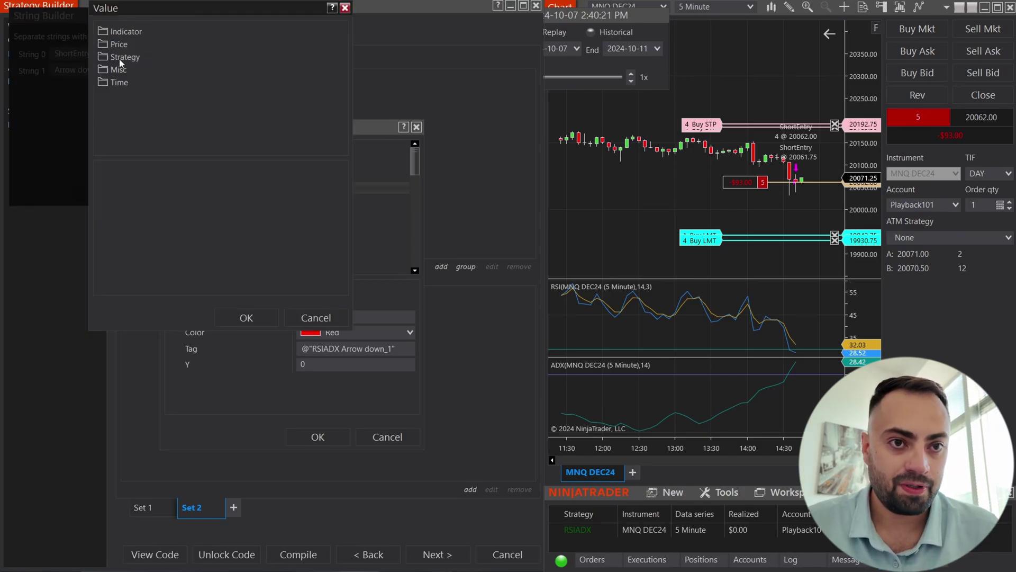
left_click(118, 71)
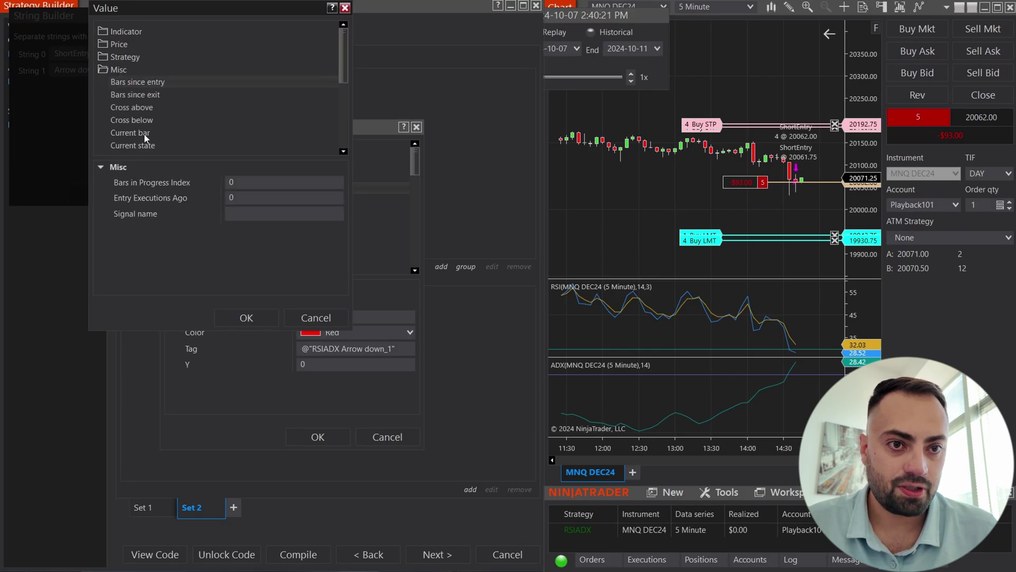
left_click(128, 132)
left_click(247, 317)
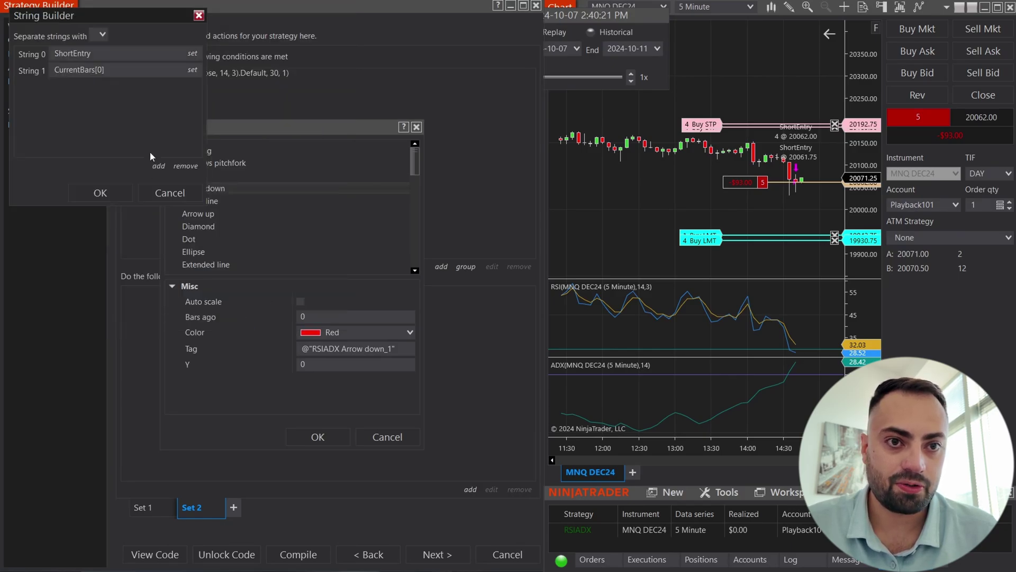
left_click(113, 187)
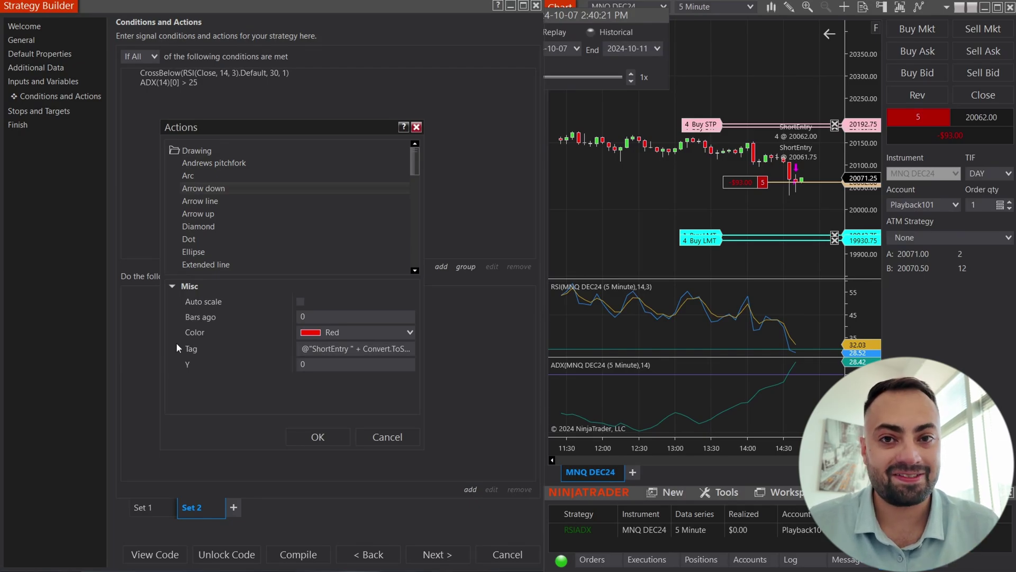
Step: Set the down arrow's Y position to the bar's High
left_click(403, 363)
left_click(288, 175)
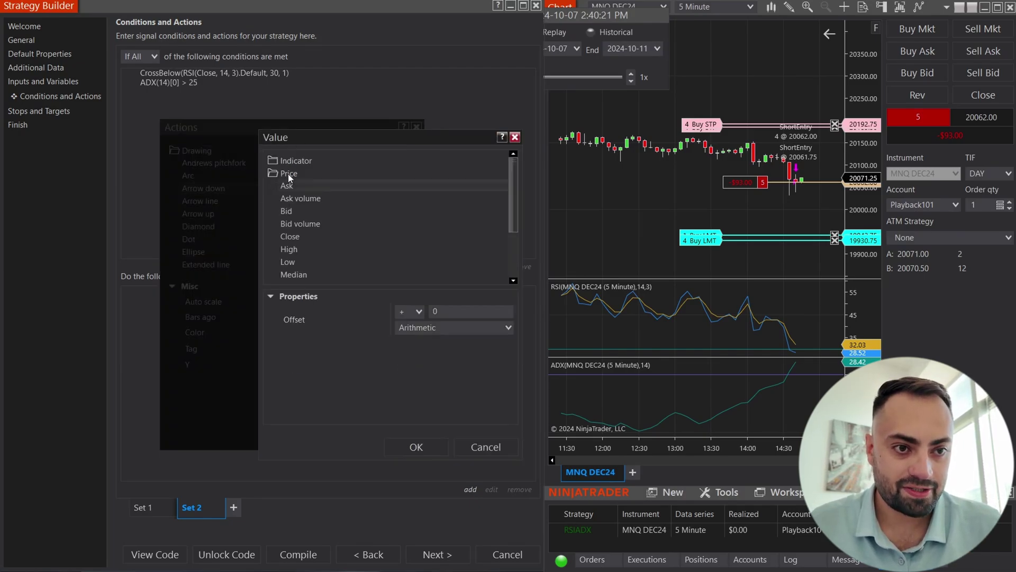
left_click(297, 249)
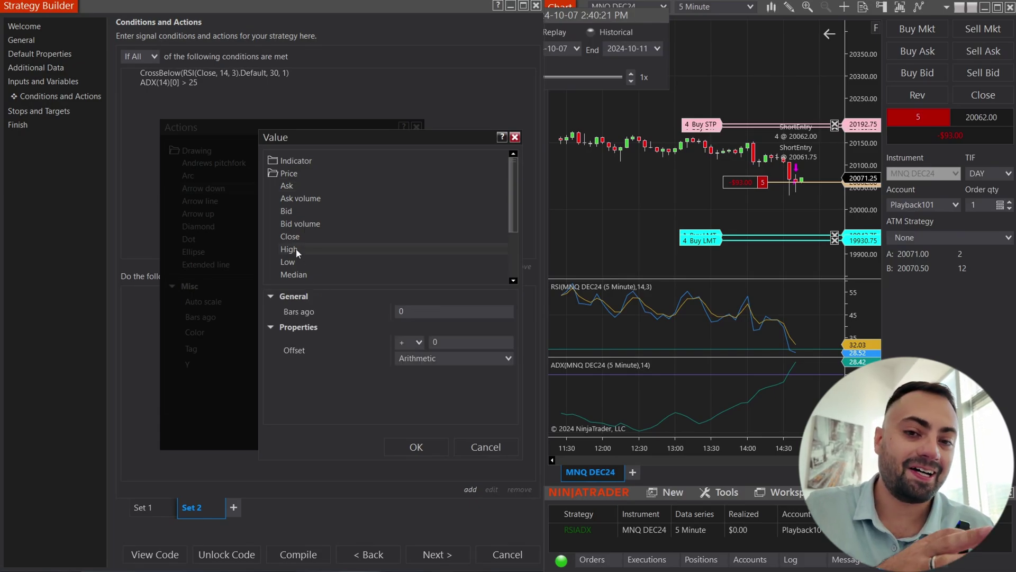
left_click(416, 447)
Step: Add the red down-arrow drawing action, compile the strategy, and close the open position in Chart Trader
left_click(318, 438)
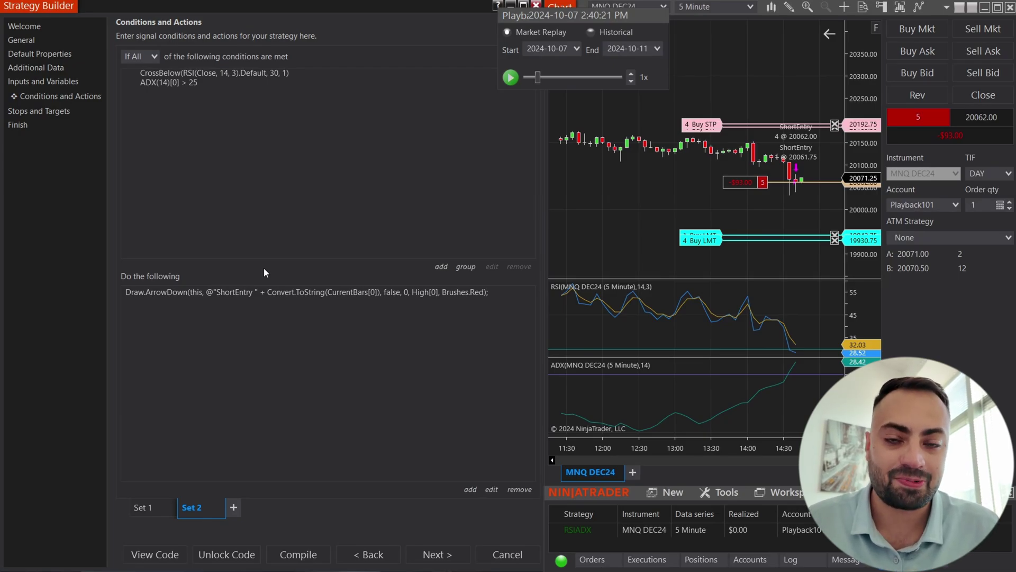
left_click(300, 555)
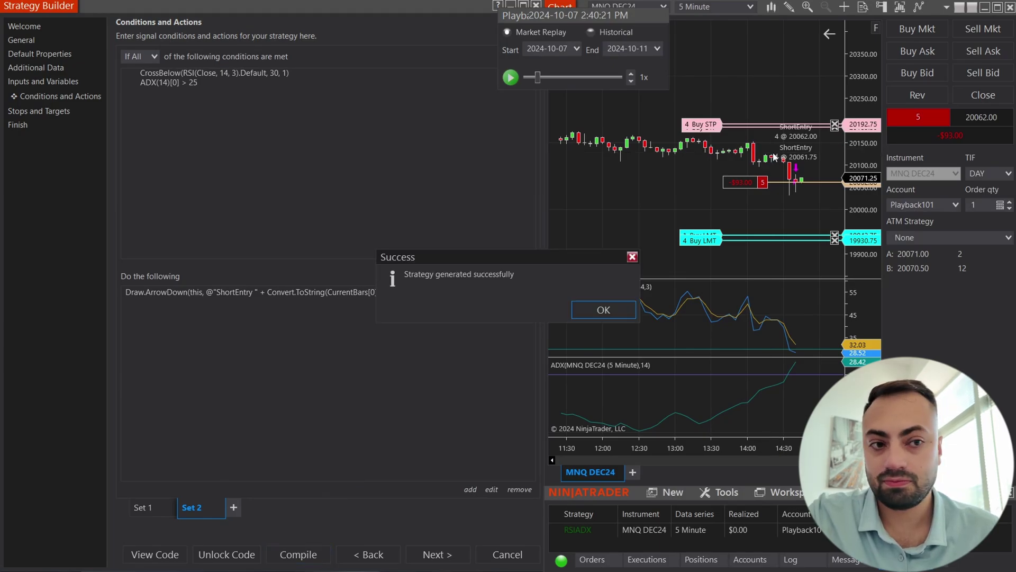
left_click(602, 309)
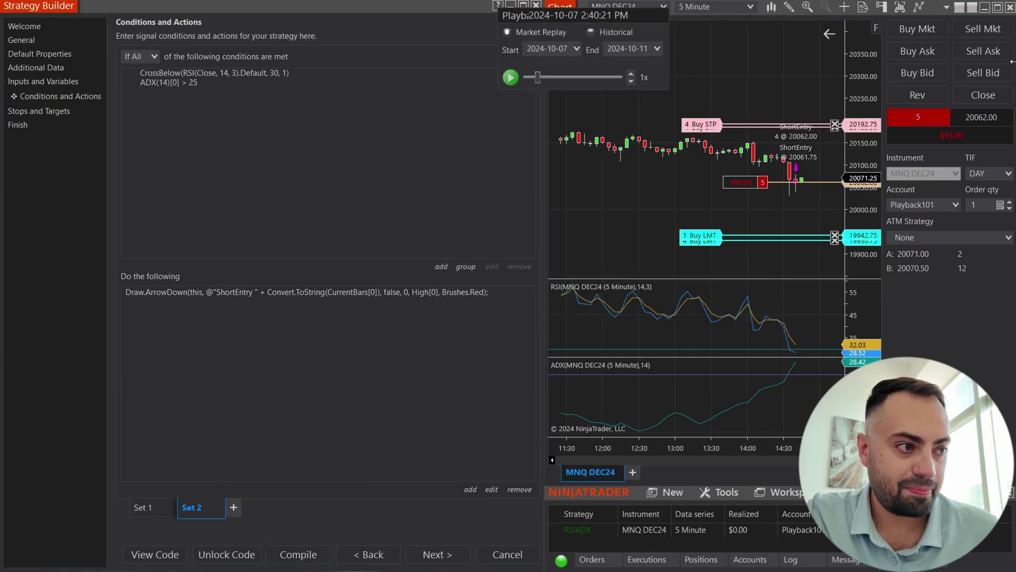
left_click(980, 97)
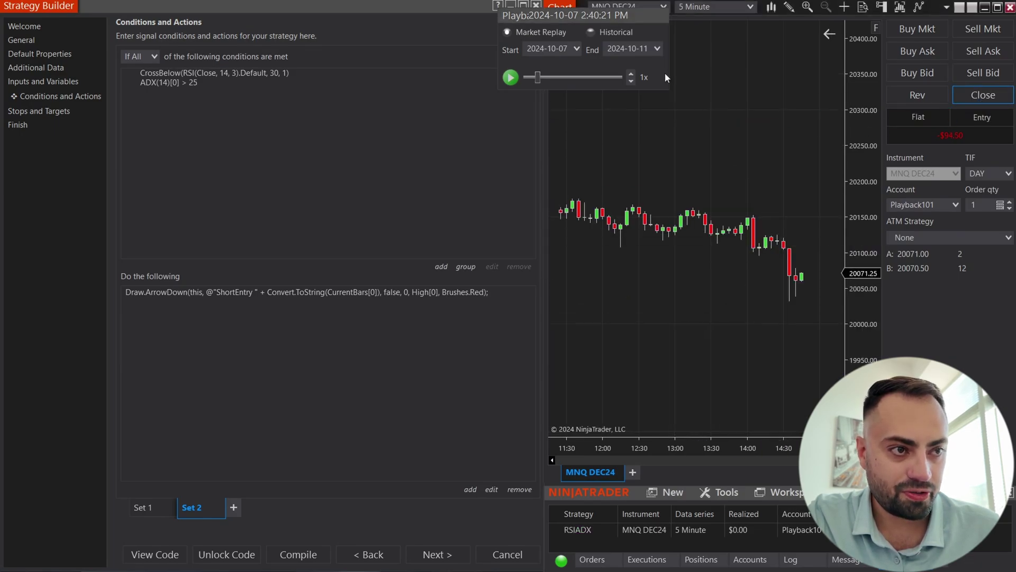
Step: Rewind the Market Replay to 02:30:00 PM with Go To
right_click(651, 88)
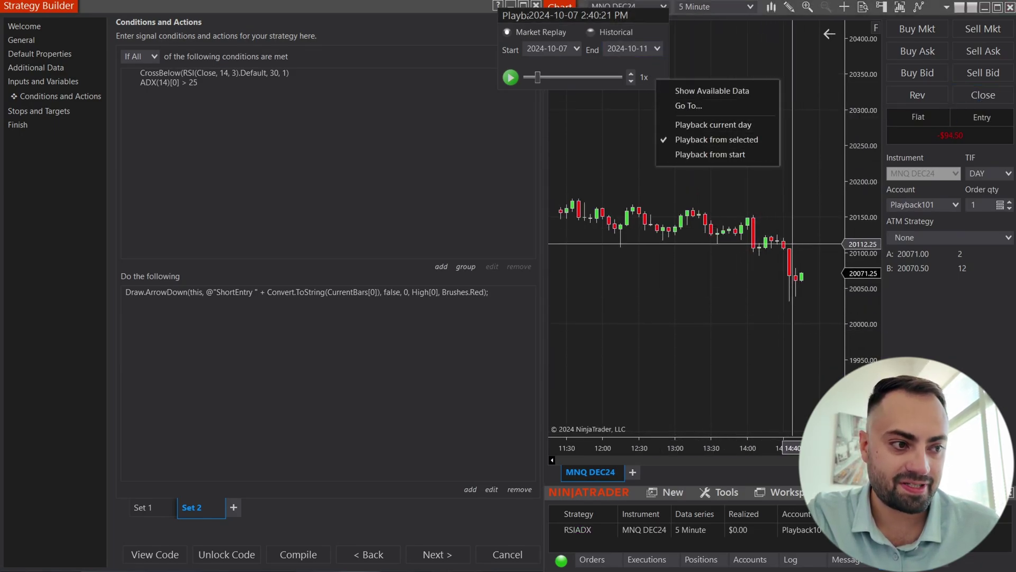
left_click(688, 105)
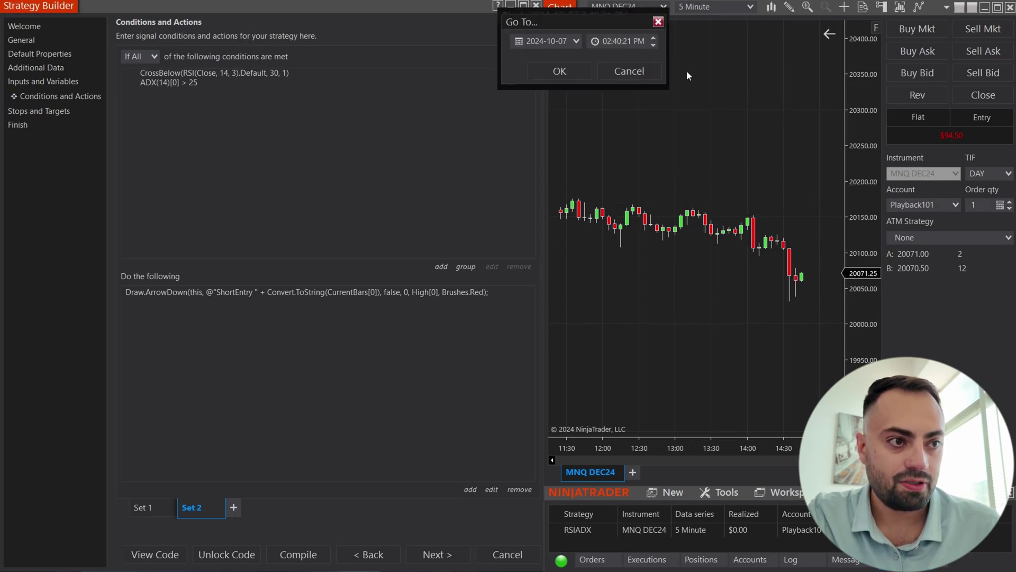
left_click(621, 44)
double_click(621, 42)
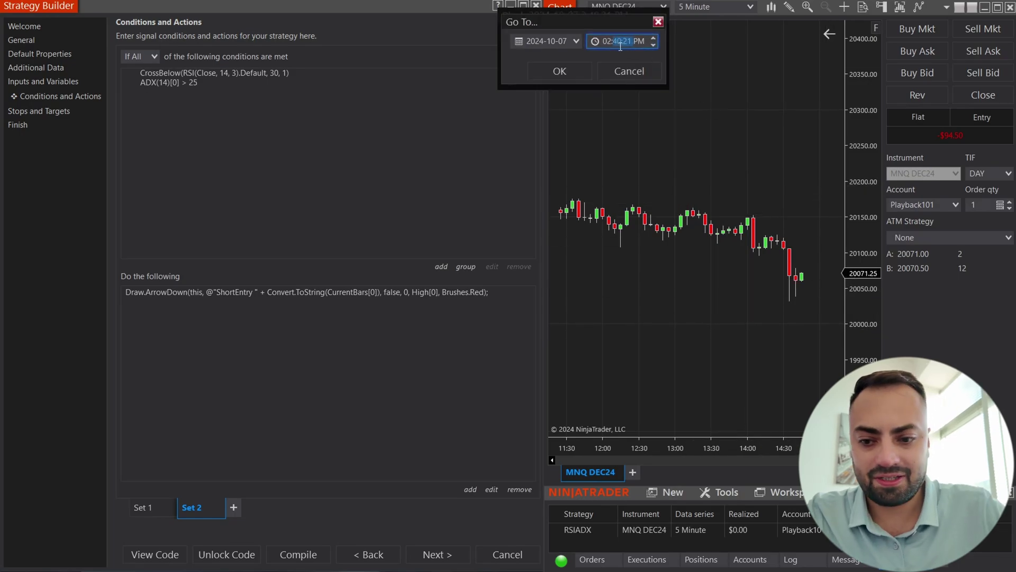
type("30:00")
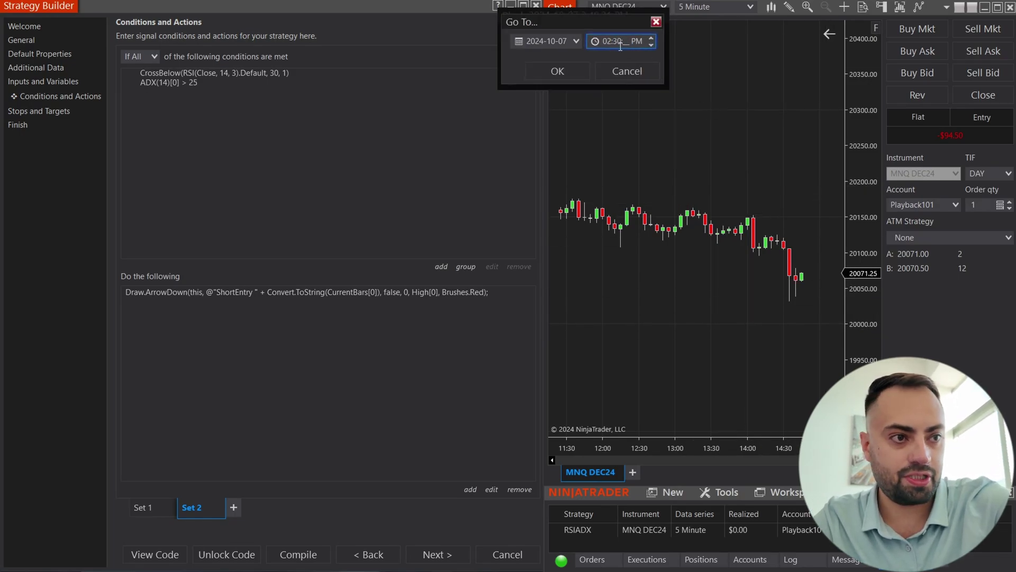
key("Return")
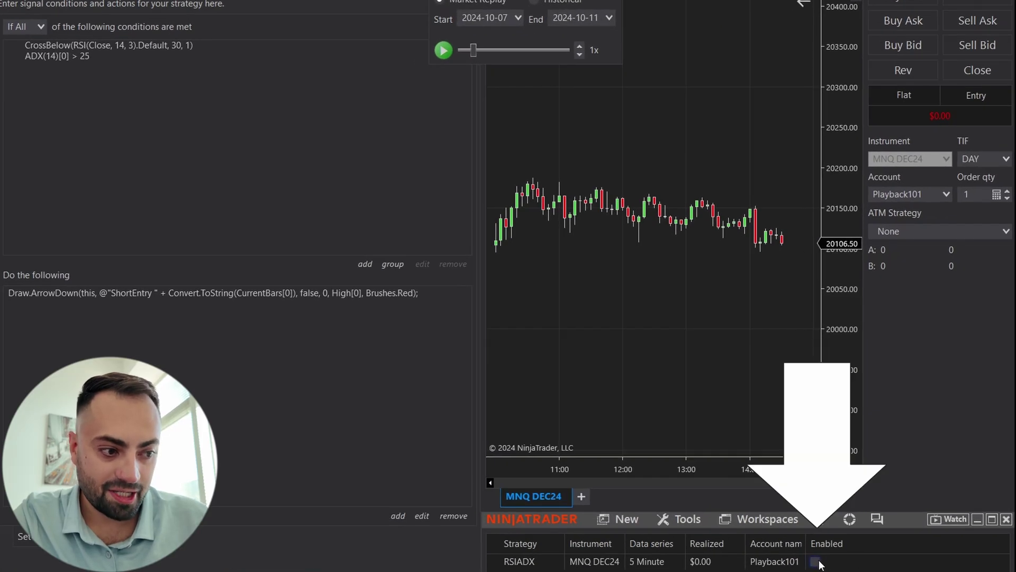
Step: Enable RSIADX, scroll back to earlier bars, and open Drawing Objects listing its six entry arrows
left_click(818, 562)
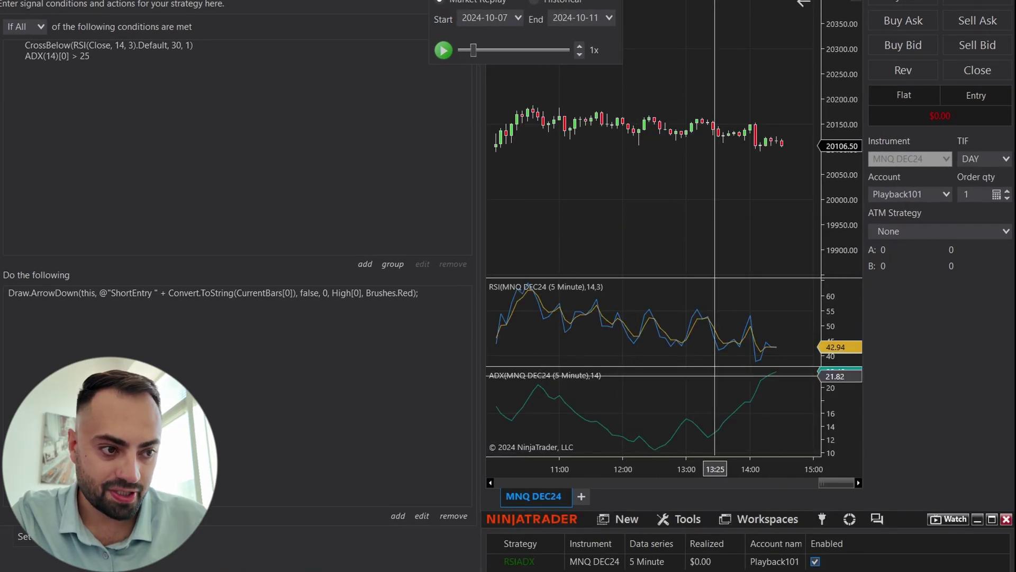
left_click_drag(565, 471, 697, 470)
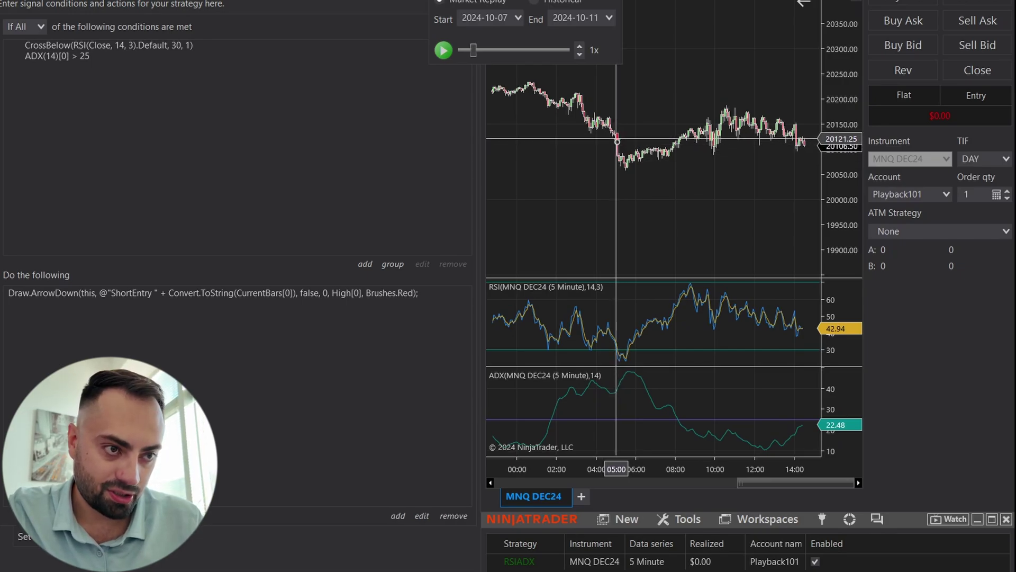
scroll(609, 159, "up", 5)
left_click_drag(575, 84, 651, 72)
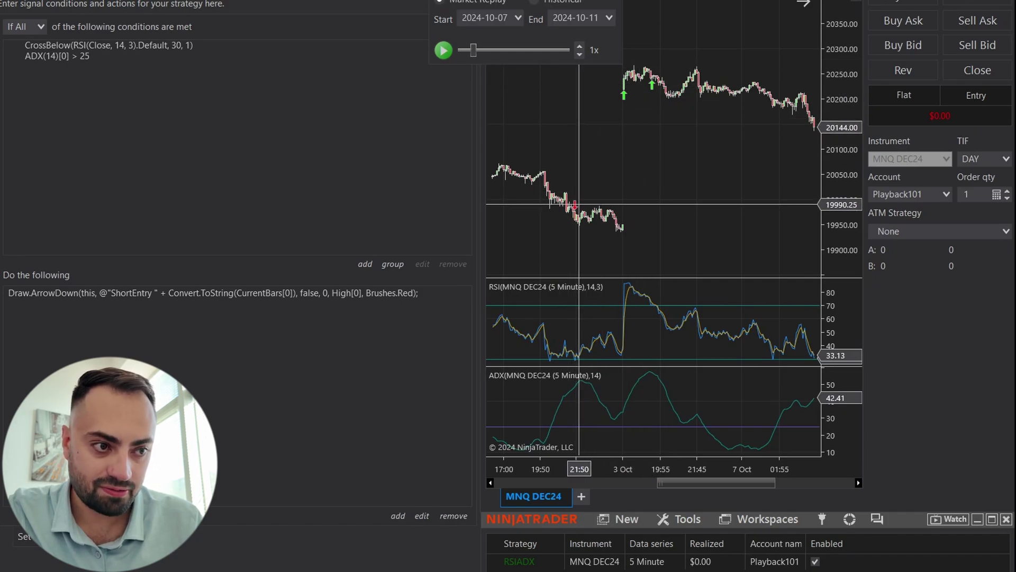
scroll(590, 197, "up", 10)
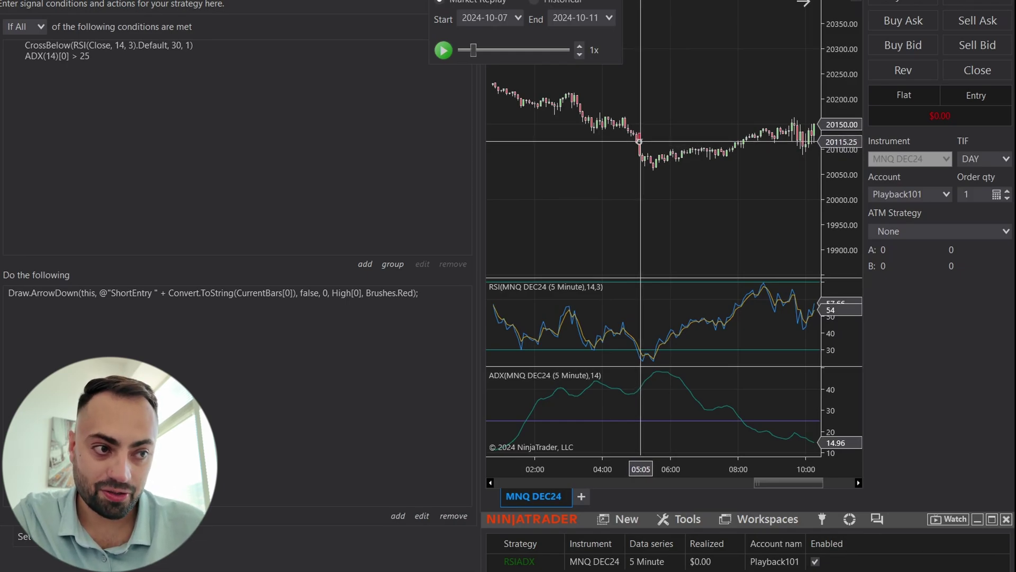
double_click(641, 141)
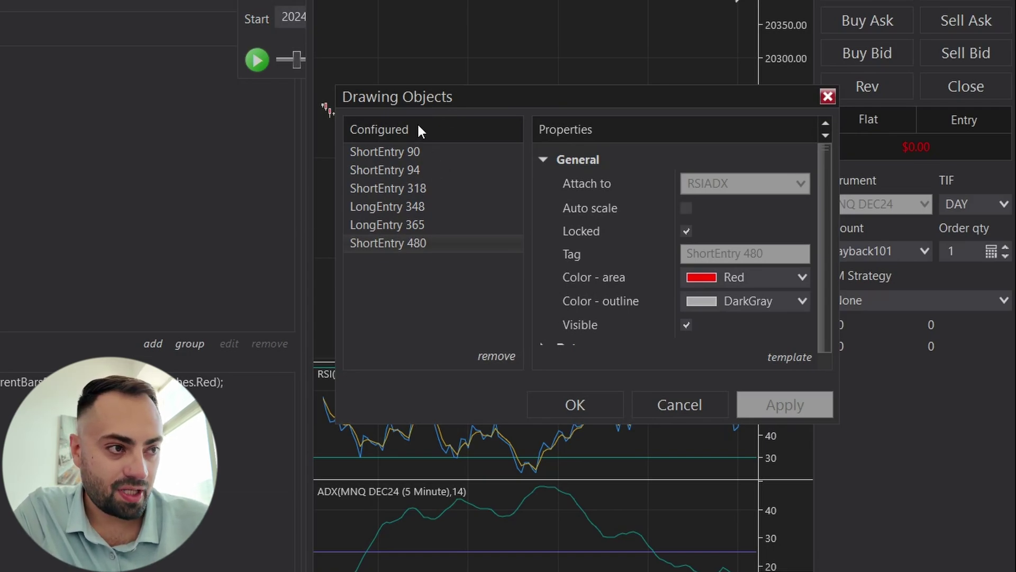
left_click(827, 97)
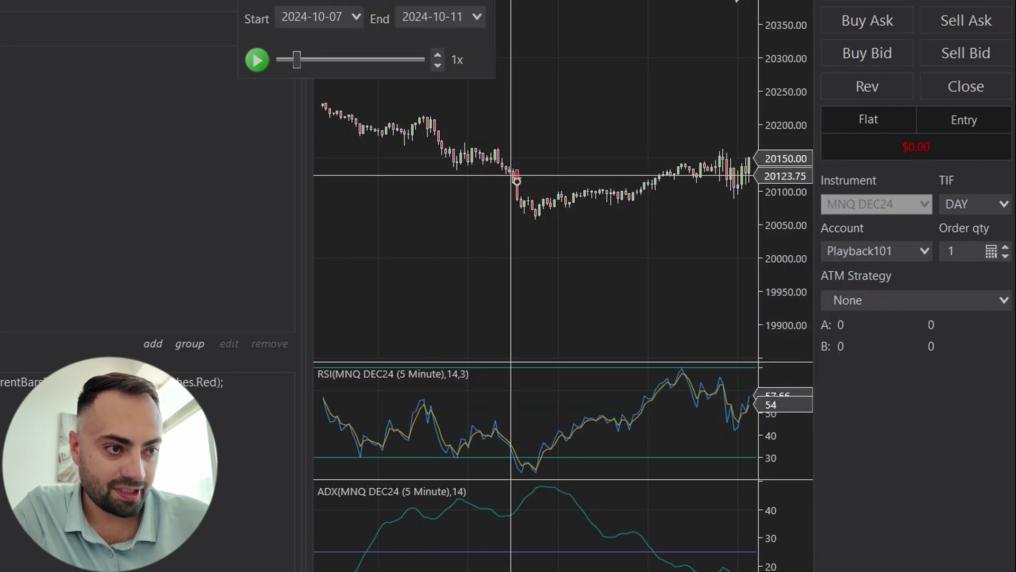
key("ctrl+b")
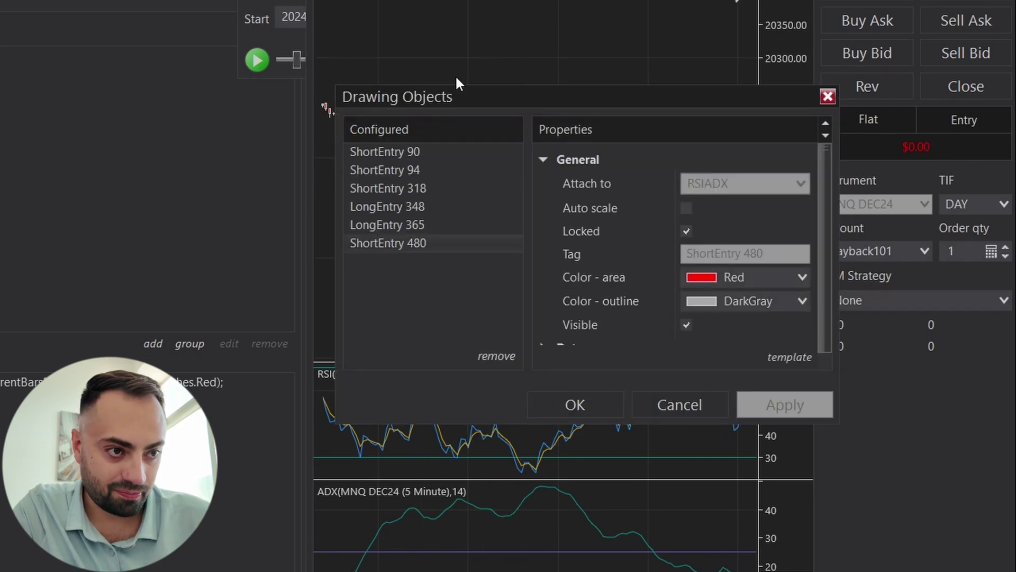
left_click(416, 171)
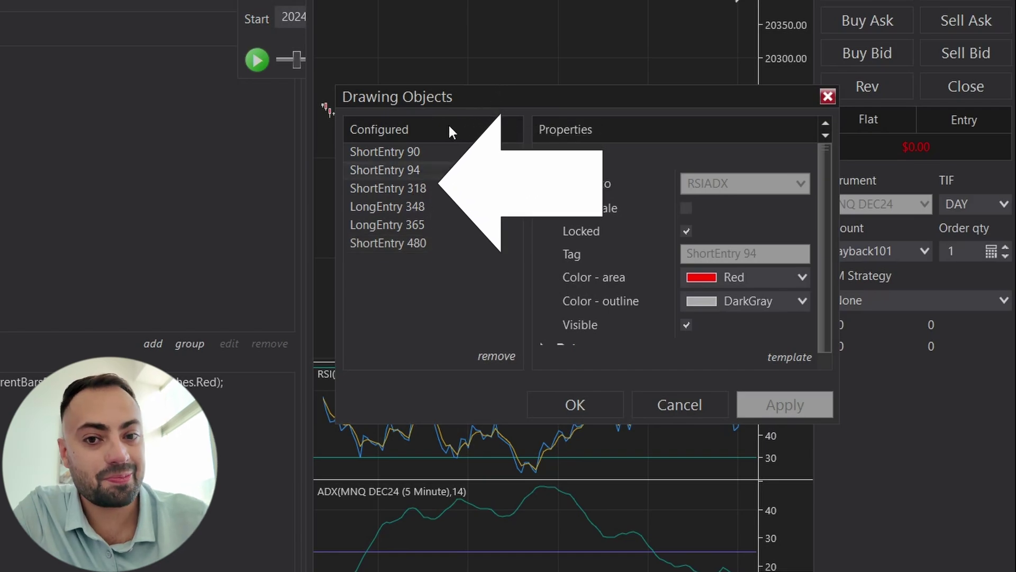
left_click(434, 154)
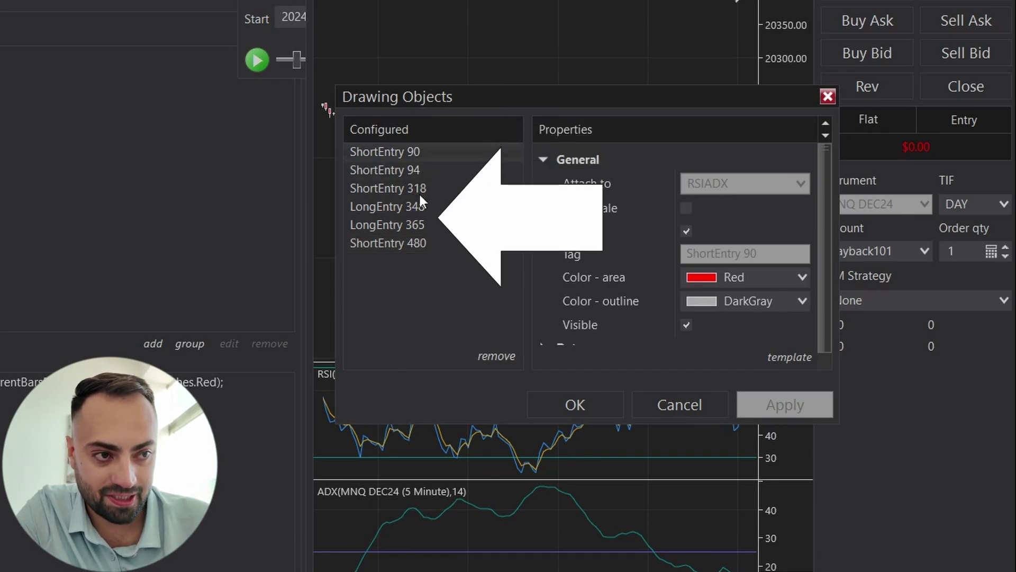
left_click(421, 229)
left_click(415, 158)
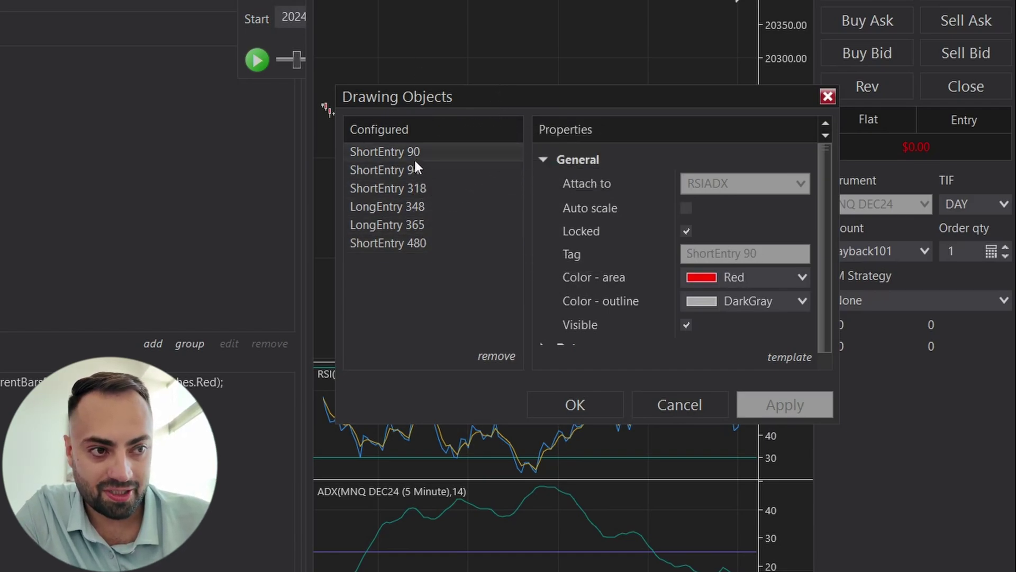
left_click(421, 208)
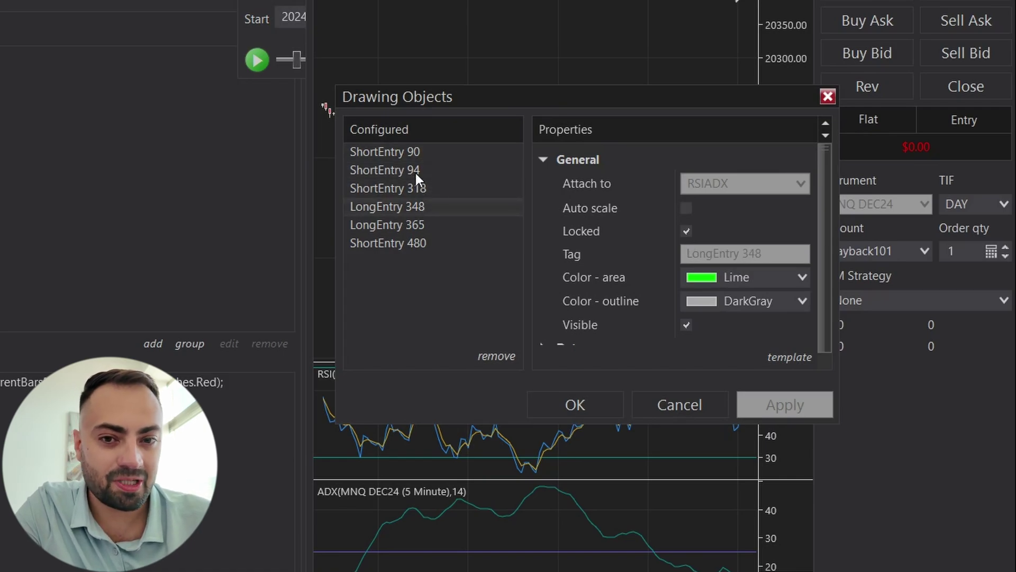
left_click(423, 152)
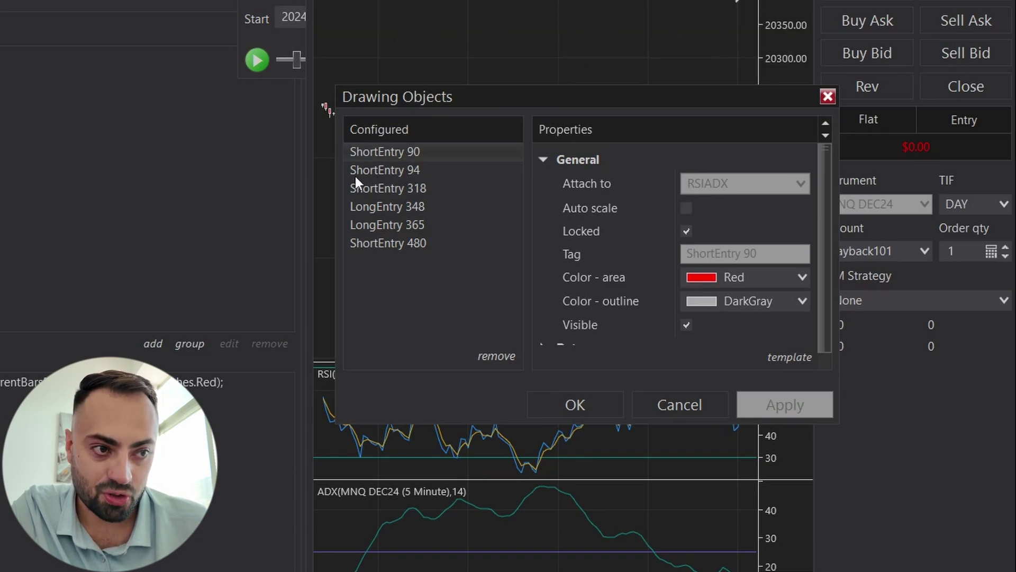
left_click(381, 172)
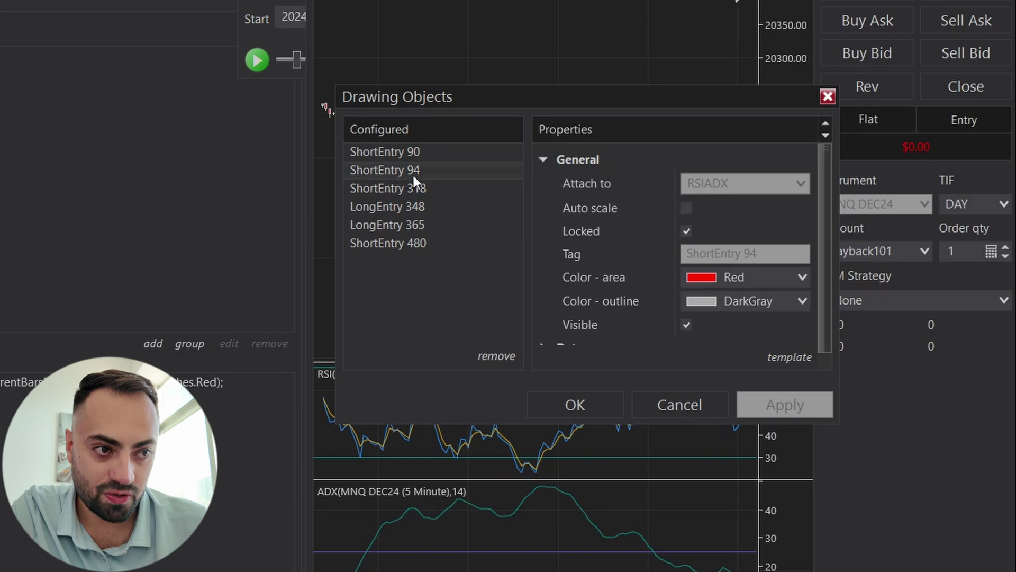
left_click(365, 211)
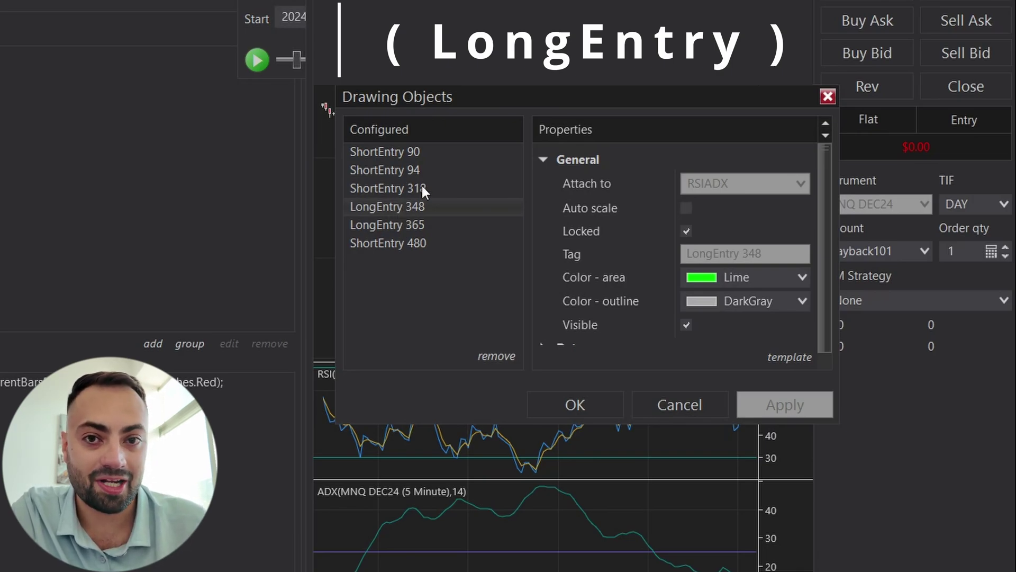
left_click(404, 249)
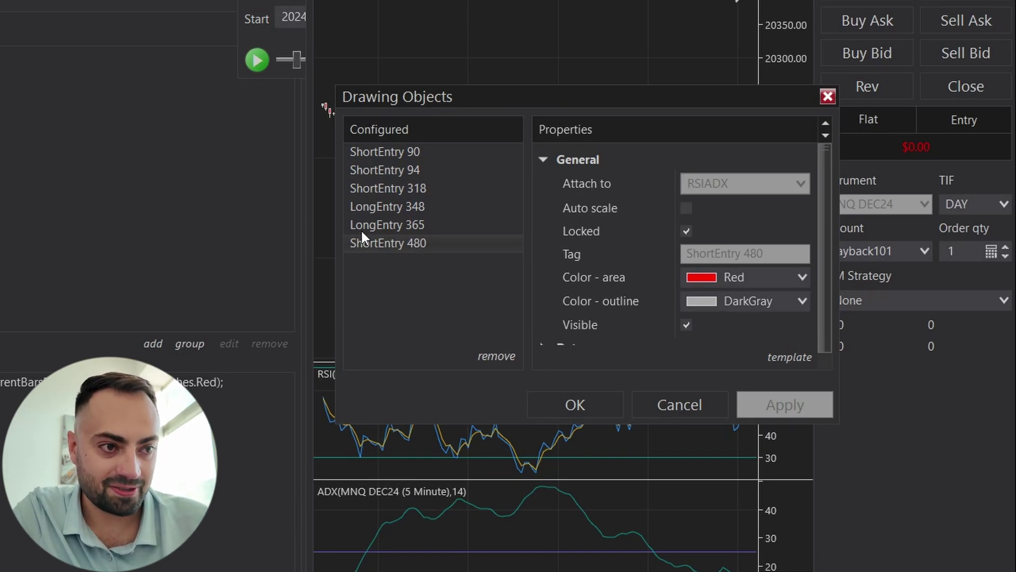
Step: Close Drawing Objects and add TradeSaberPredator's PredatorXOrderEntryLT to the chart's configured strategies
left_click(655, 402)
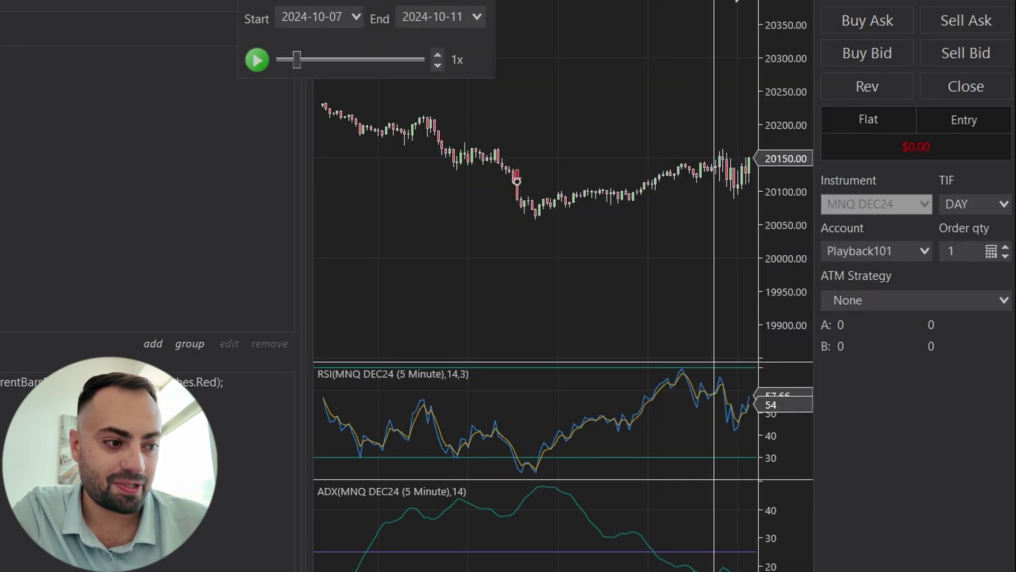
right_click(528, 263)
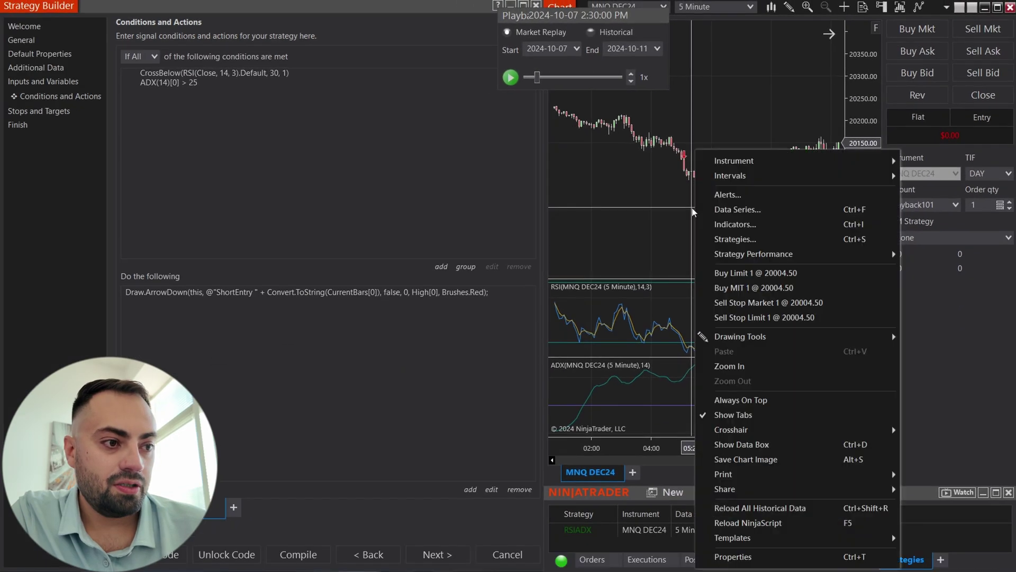
left_click(747, 240)
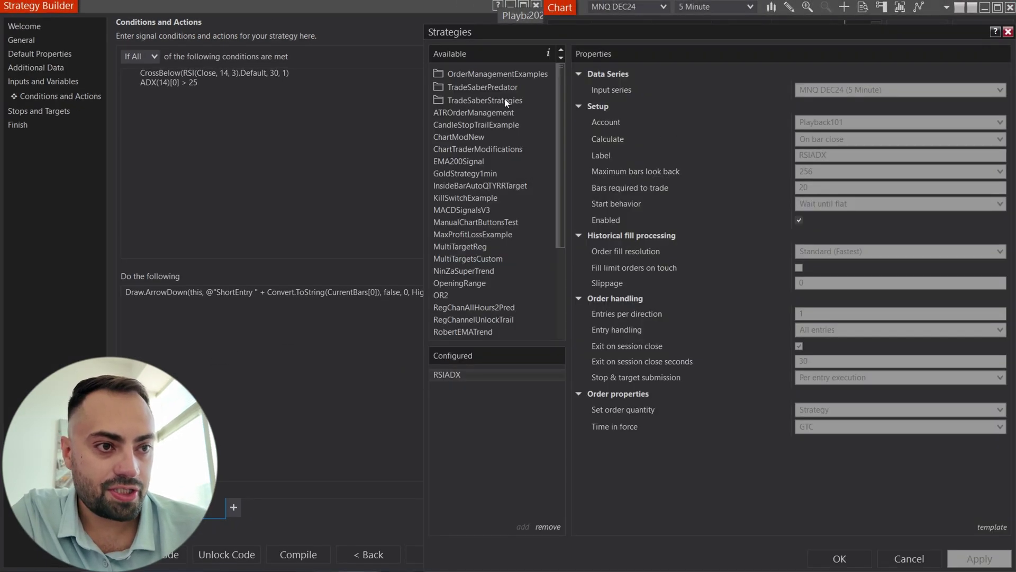
left_click(499, 89)
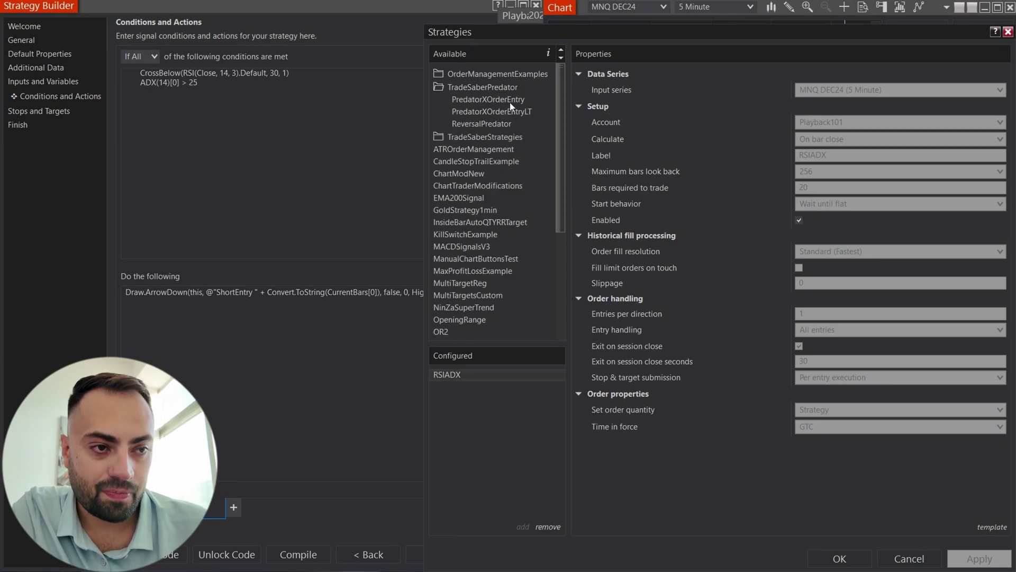
left_click(506, 101)
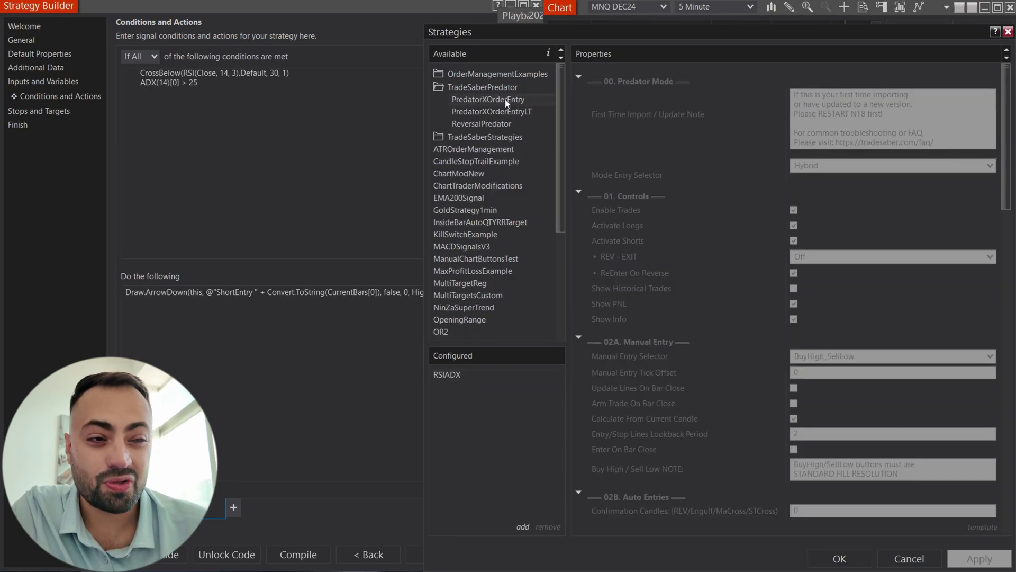
left_click(513, 112)
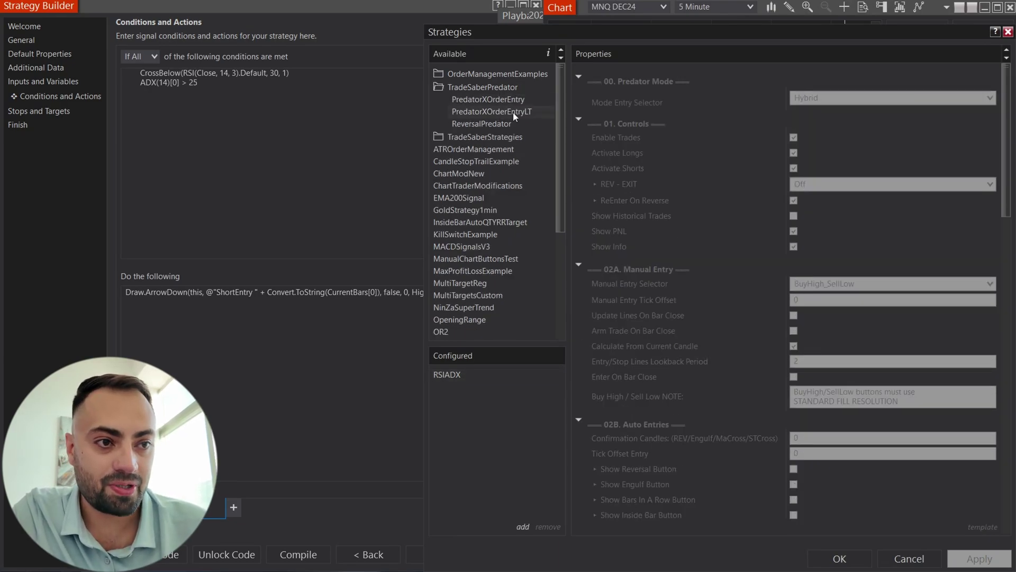
double_click(513, 112)
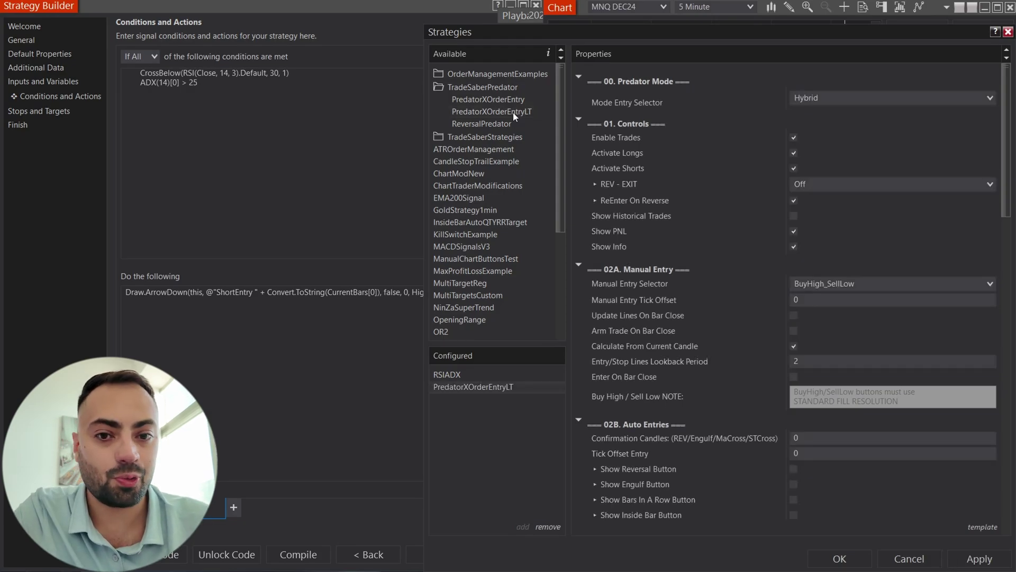
Step: Tick Custom Signals and ENTRY Signal, with entry tags LongEntry for long and ShortEntry for short
left_click_drag(1009, 147, 1011, 234)
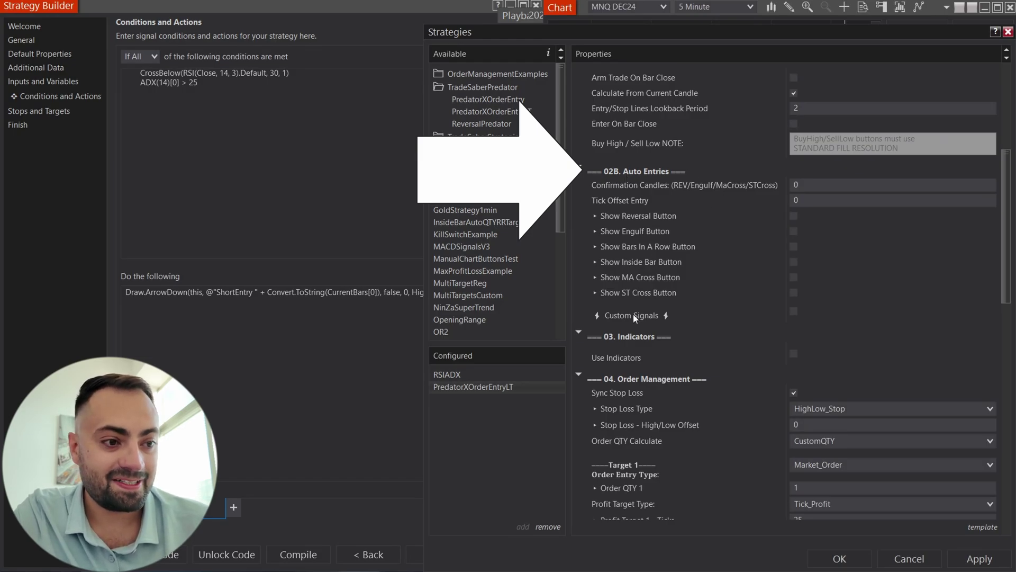
left_click(793, 313)
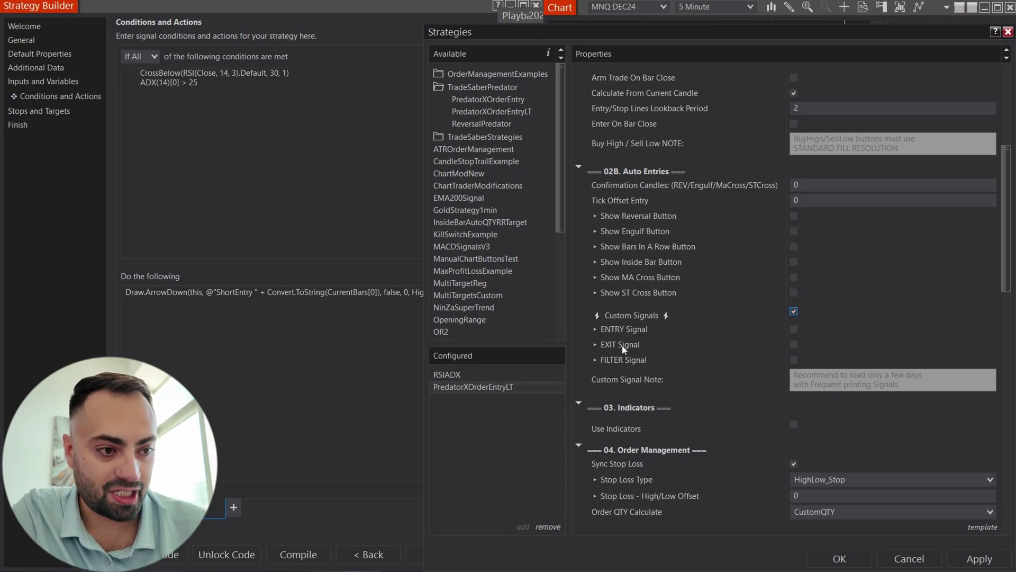
left_click(793, 329)
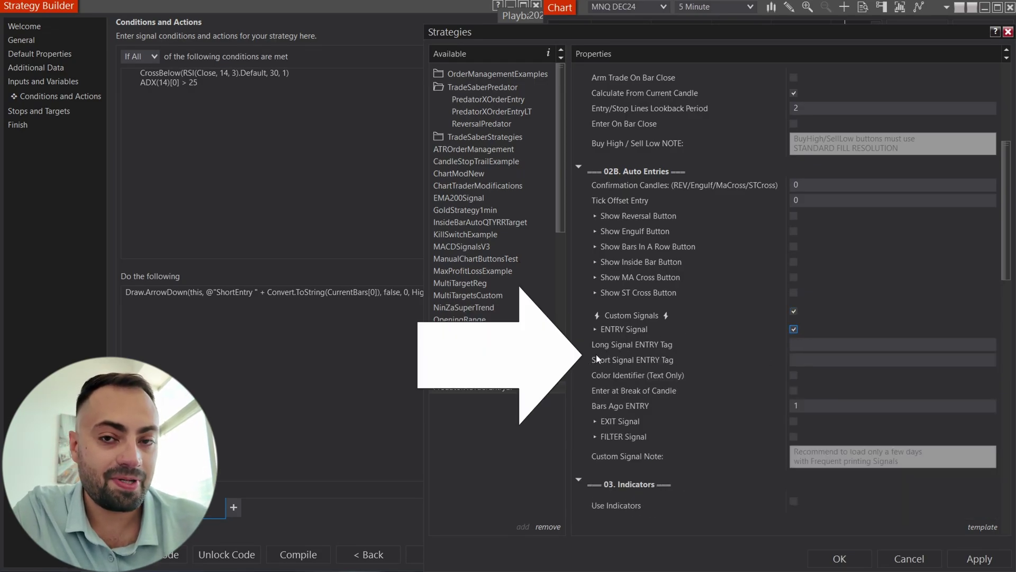
left_click(633, 350)
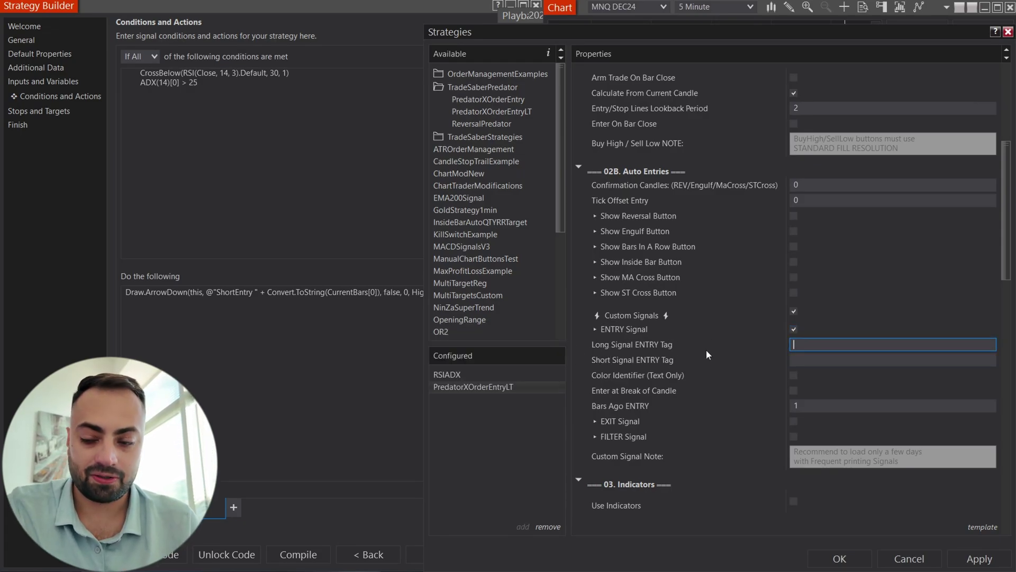
type("Long")
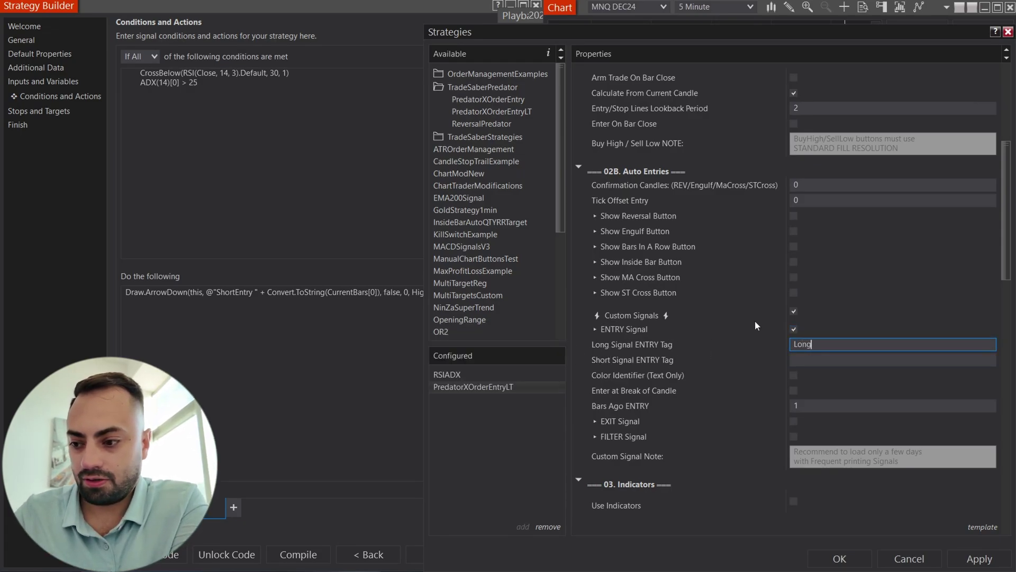
type("Entry")
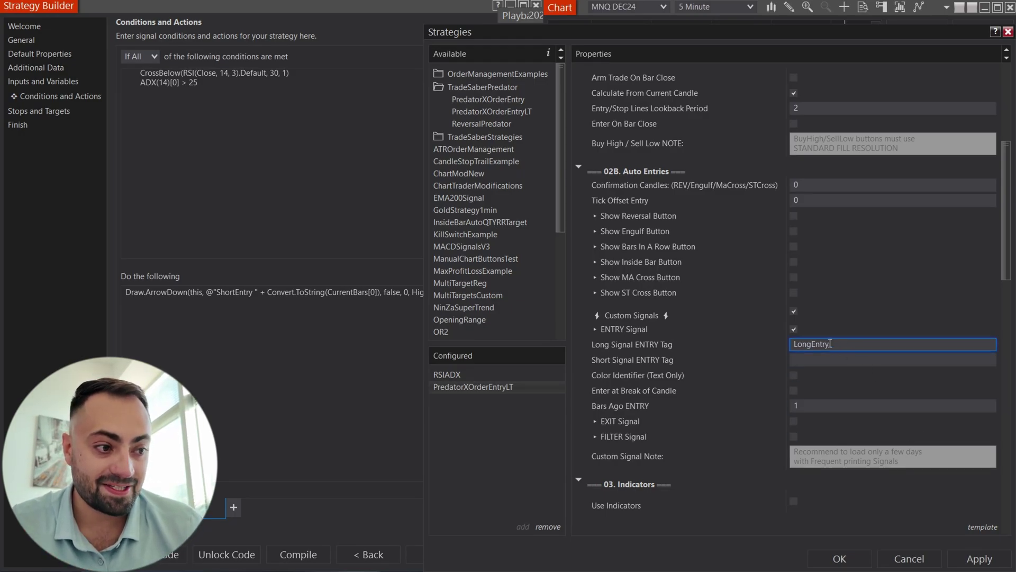
left_click(818, 360)
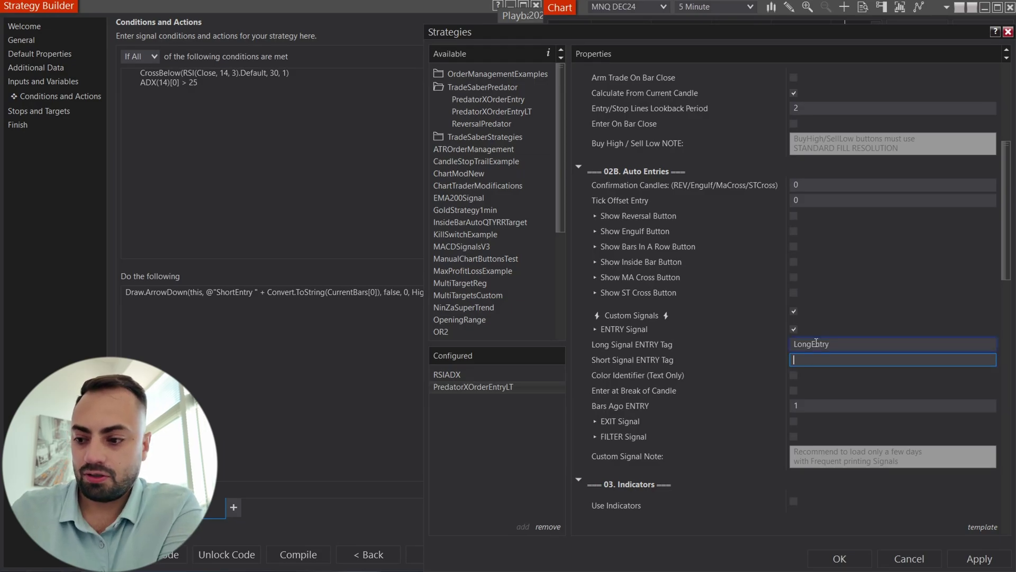
type("ShortEntry")
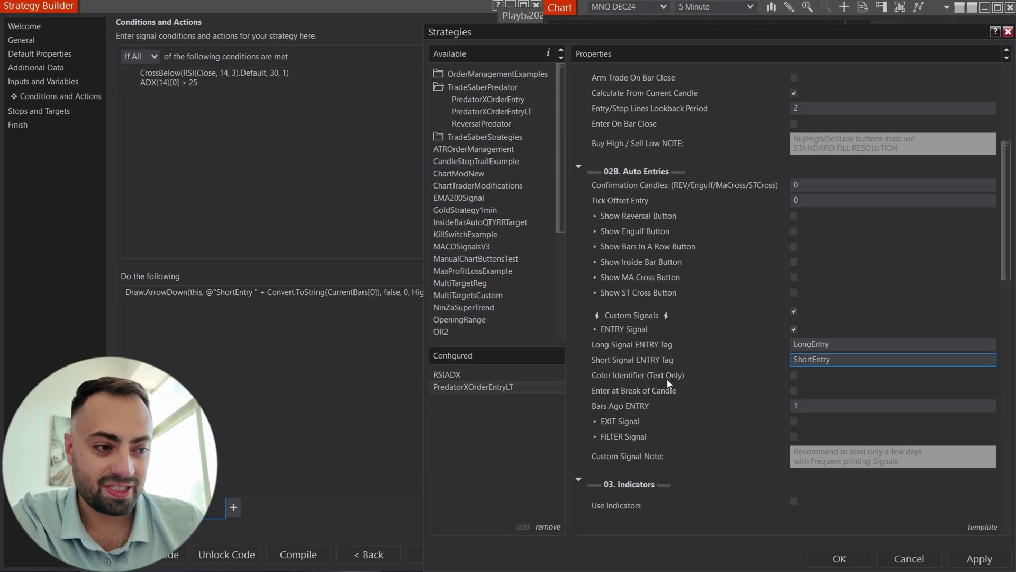
left_click(795, 375)
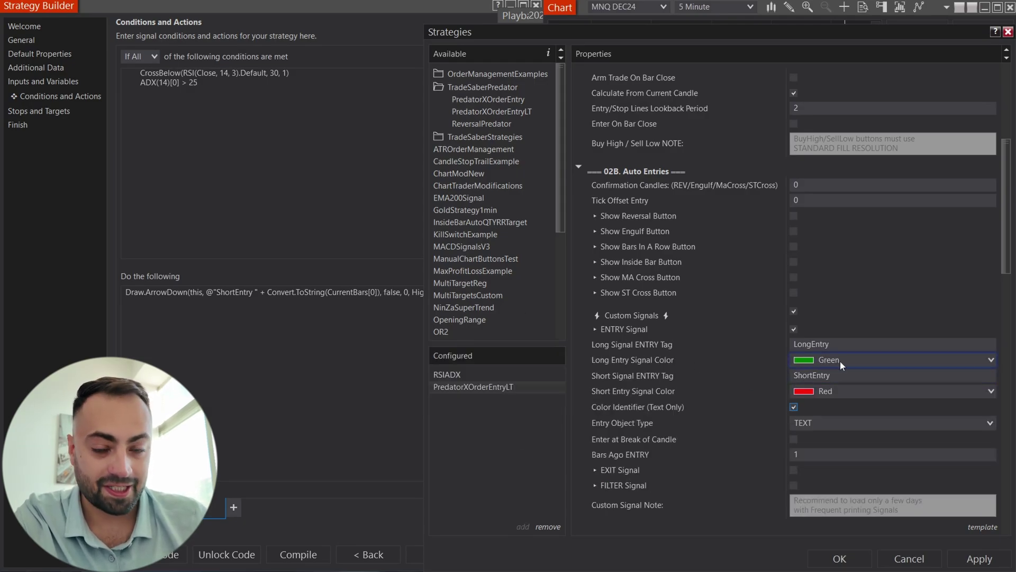
left_click(795, 407)
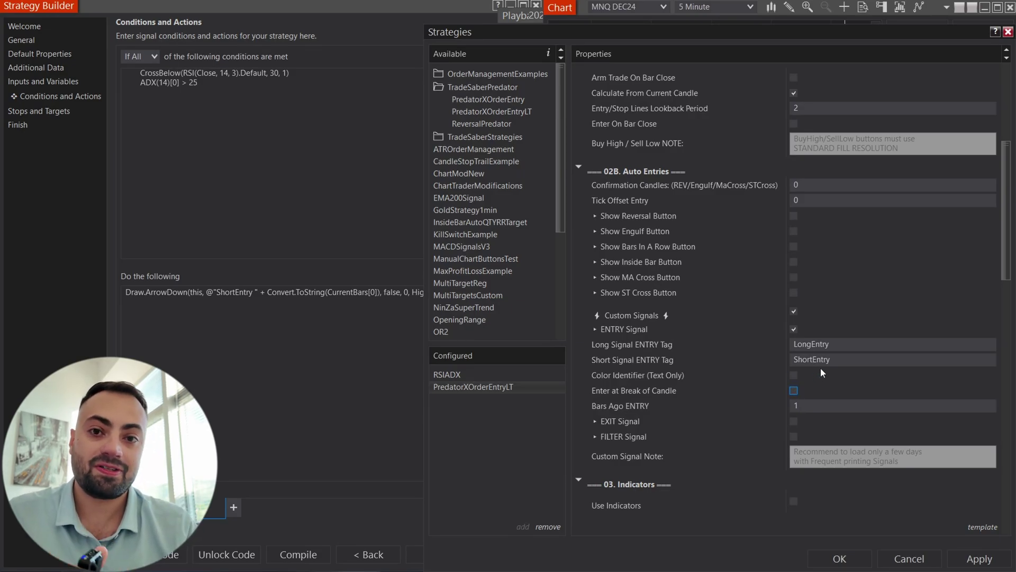
key("Tab")
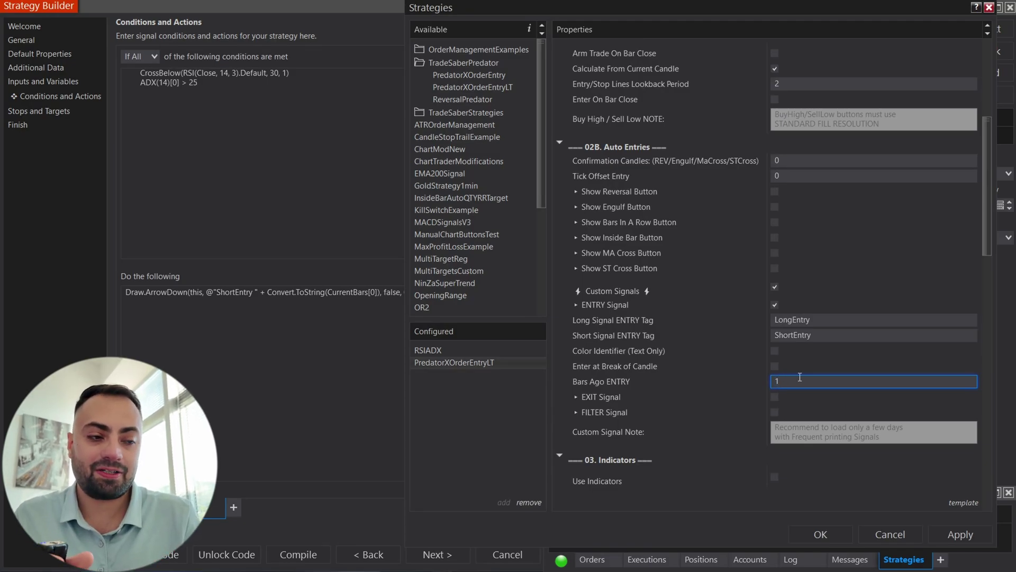
key("BackSpace")
type("3")
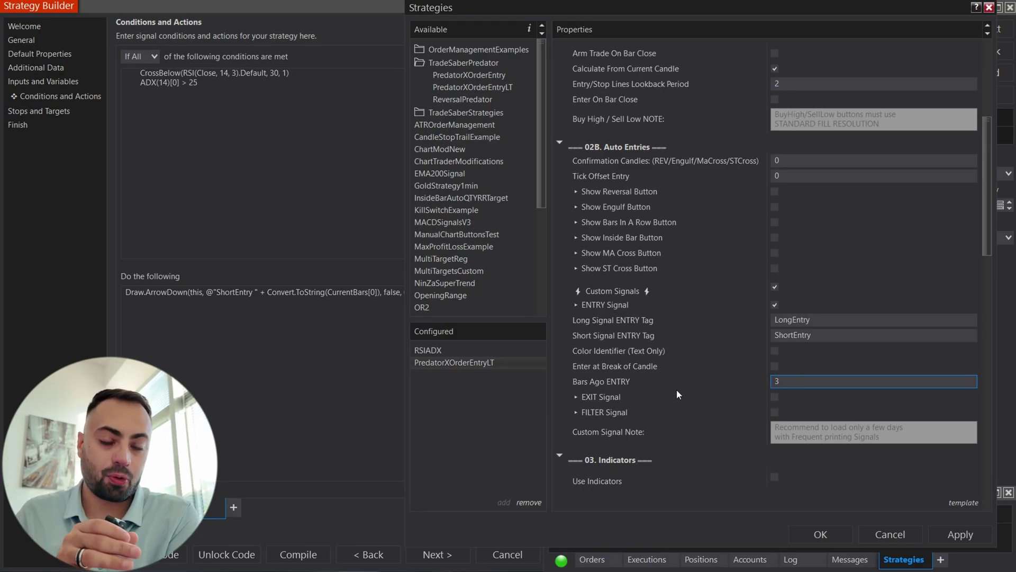
key("BackSpace")
type("0")
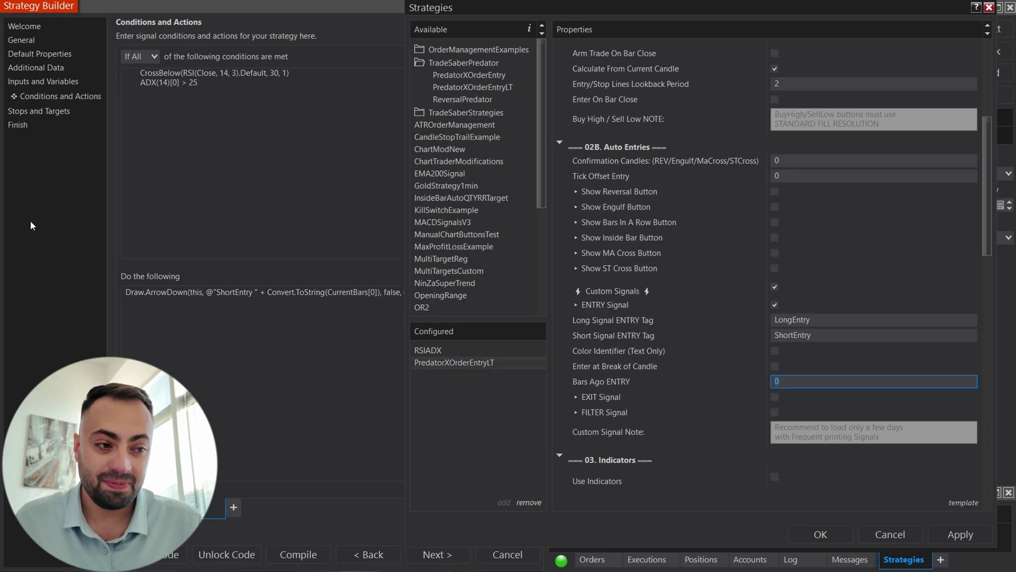
double_click(787, 383)
type("1")
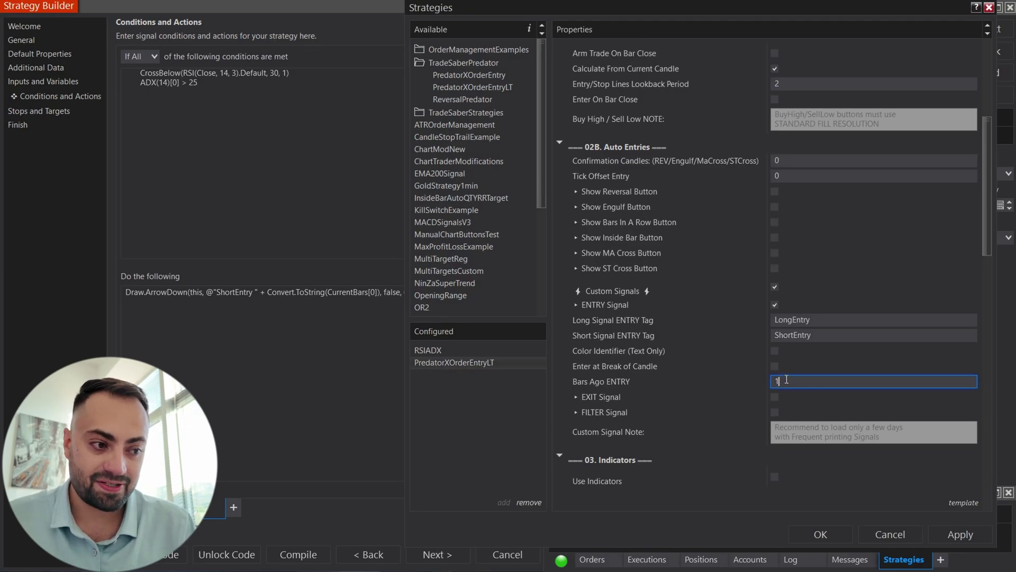
scroll(869, 380, "down", 4)
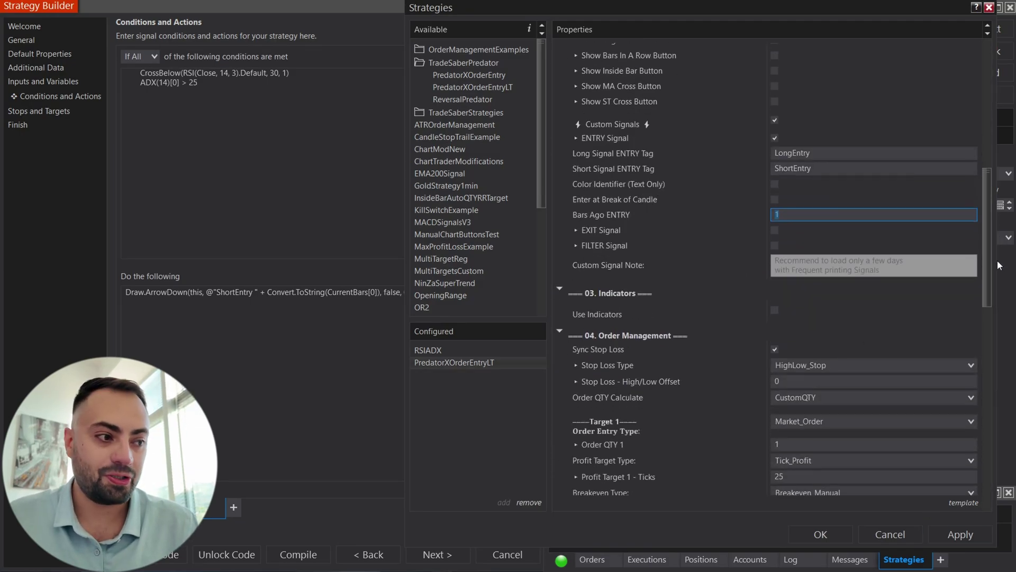
Step: Set Stop Loss Type to ATR_Stop with an ATR Multiplier of 2
left_click_drag(987, 262, 986, 310)
left_click(785, 206)
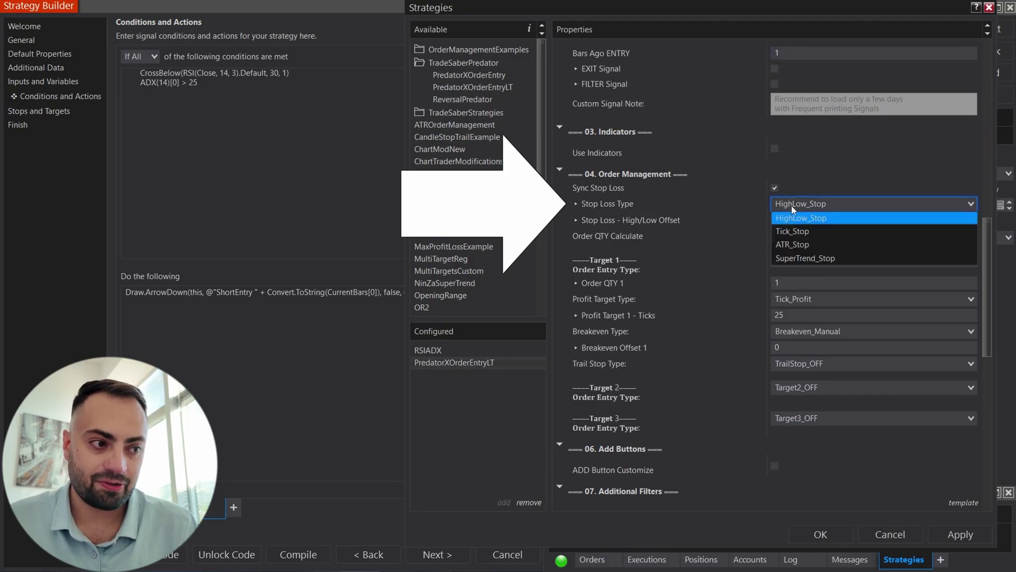
left_click(794, 245)
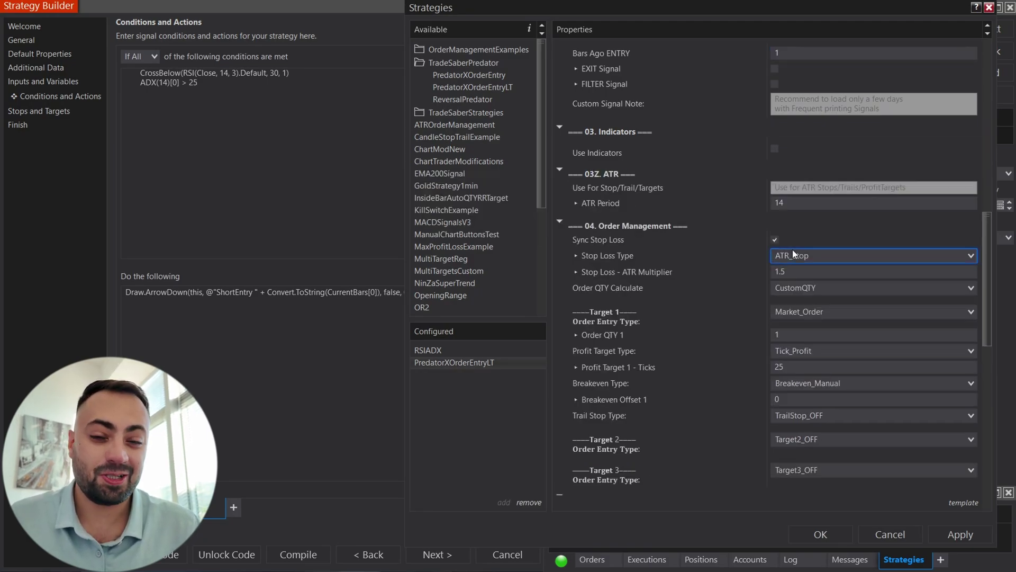
left_click(779, 271)
type("2")
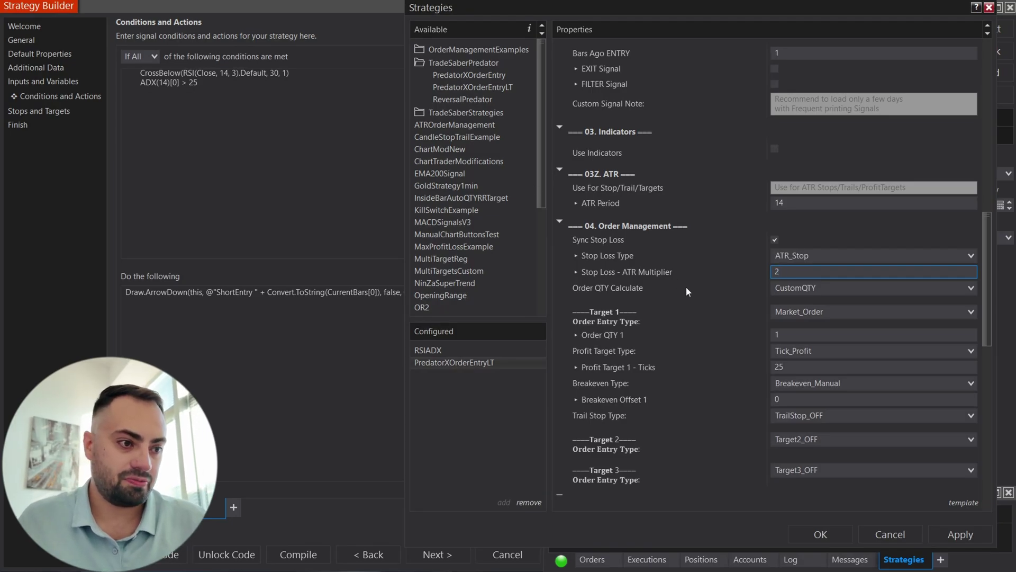
left_click(714, 299)
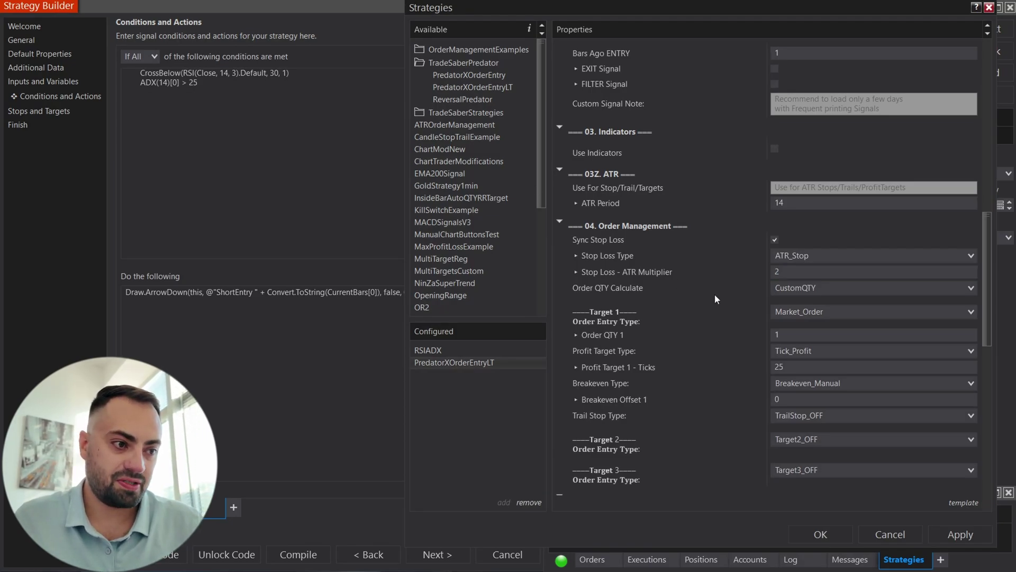
Step: Set Order QTY Calculate to AutomaticQTY, keeping $250 risk per trade and max position size 10
left_click(792, 296)
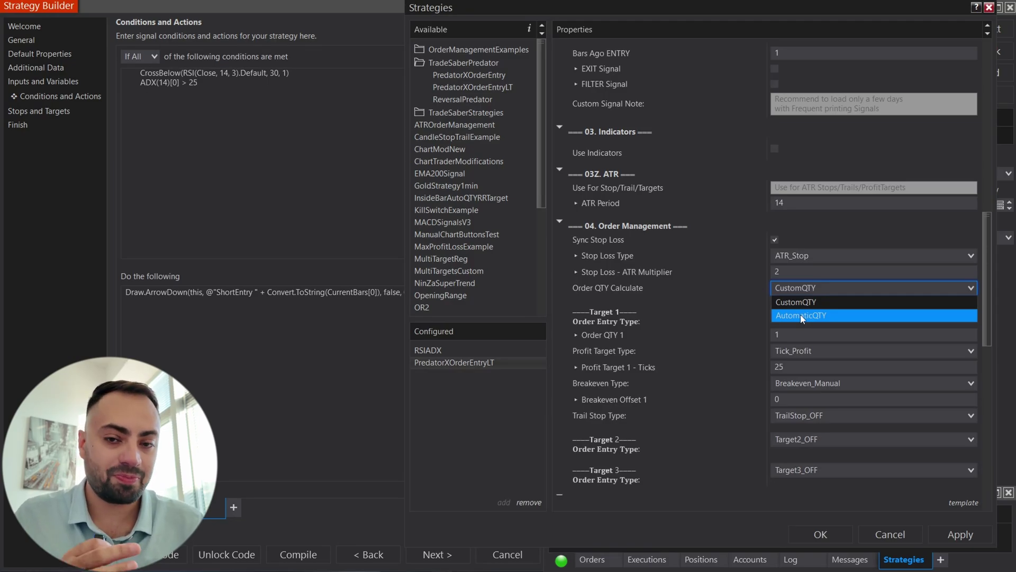
left_click(801, 314)
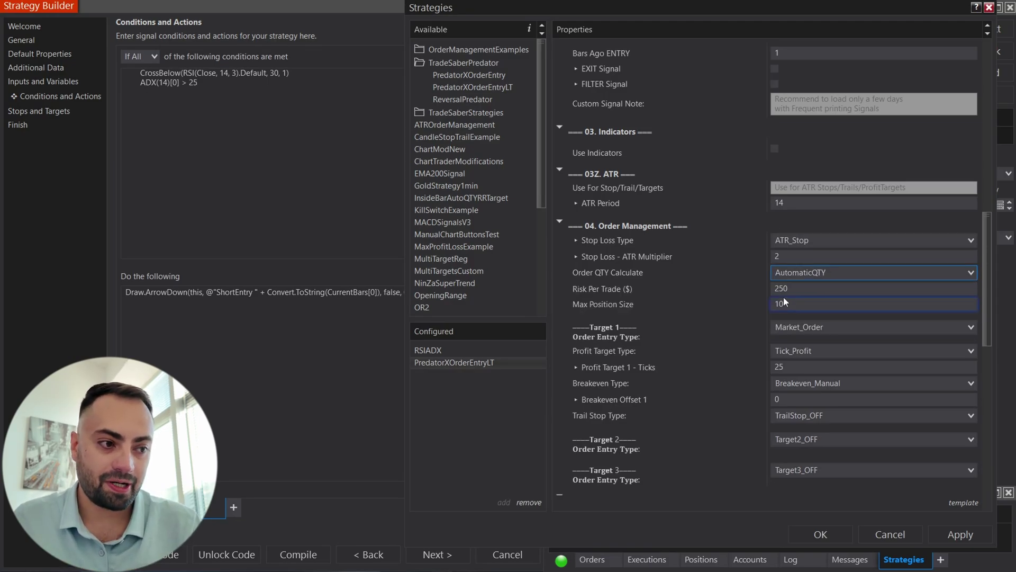
left_click(810, 287)
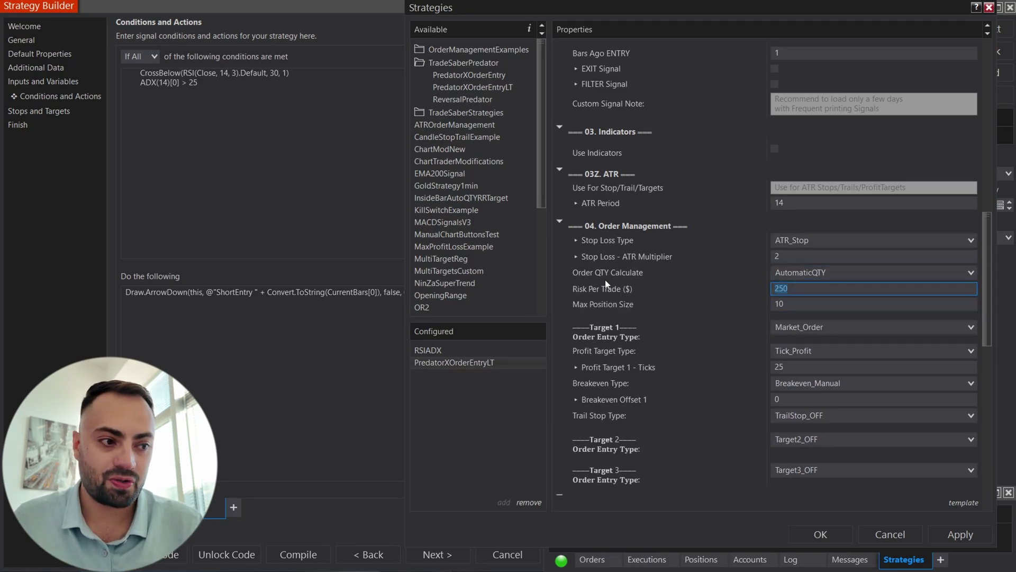
left_click(731, 282)
left_click(903, 301)
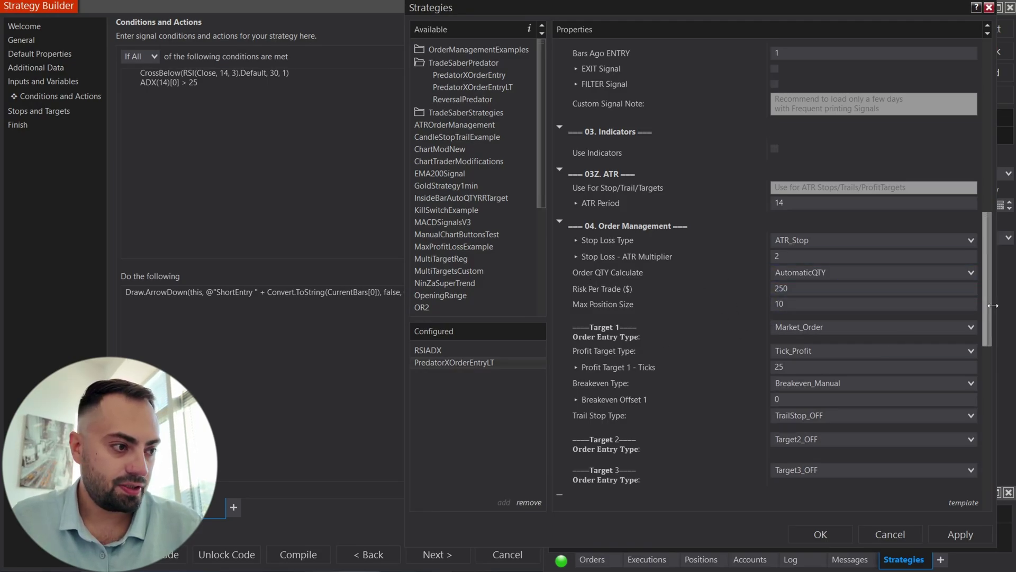
left_click_drag(986, 285, 986, 322)
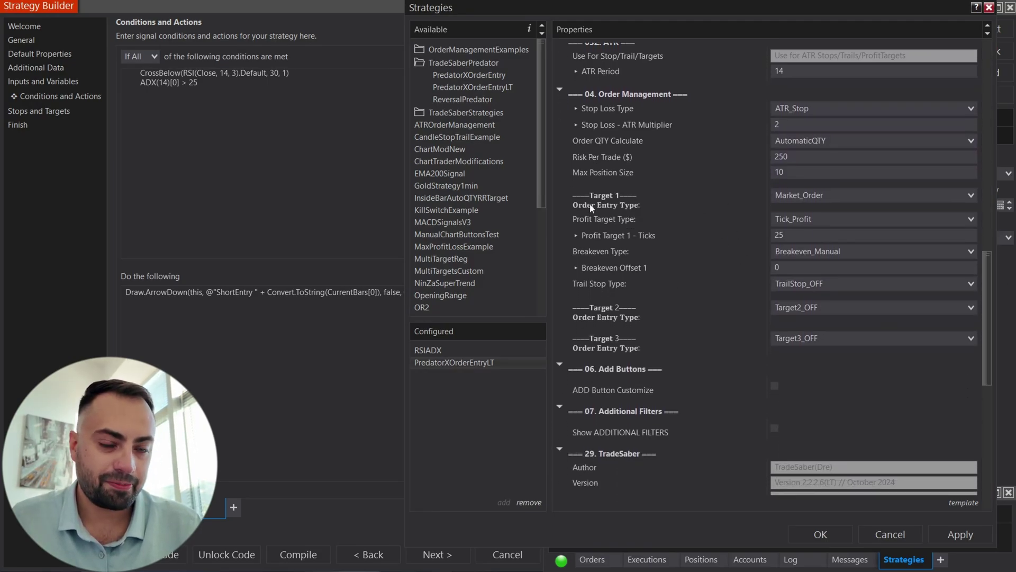
Step: Make Target 1 ATR_Profit and Target 2 a market order with ATR_Profit 2.5
left_click(835, 215)
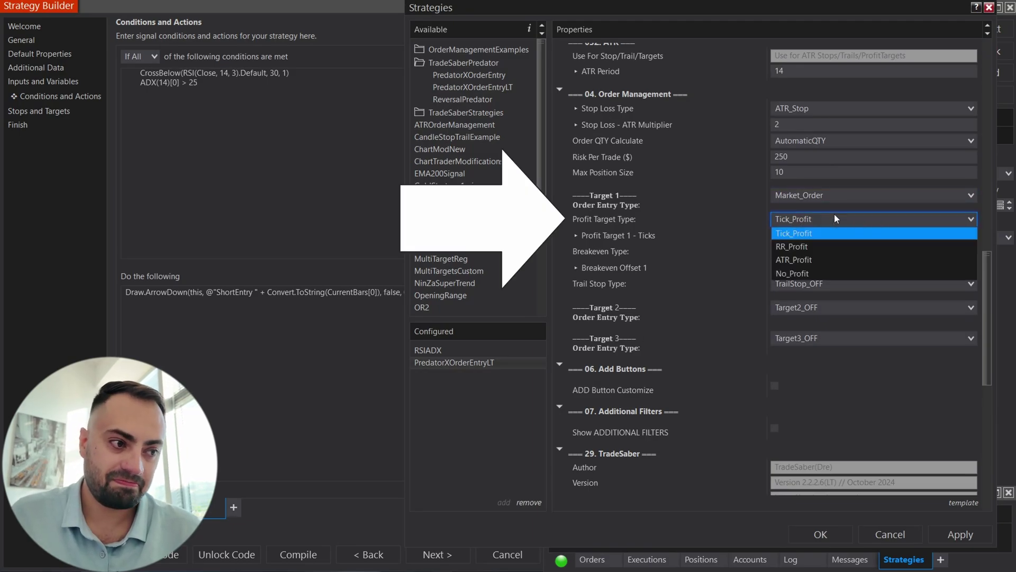
left_click(804, 260)
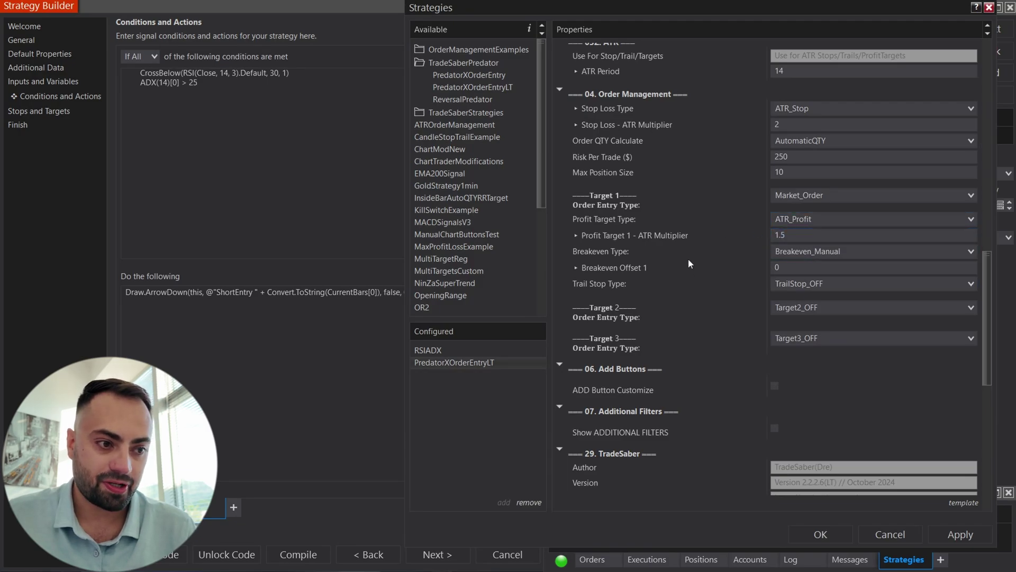
left_click(783, 308)
left_click(818, 336)
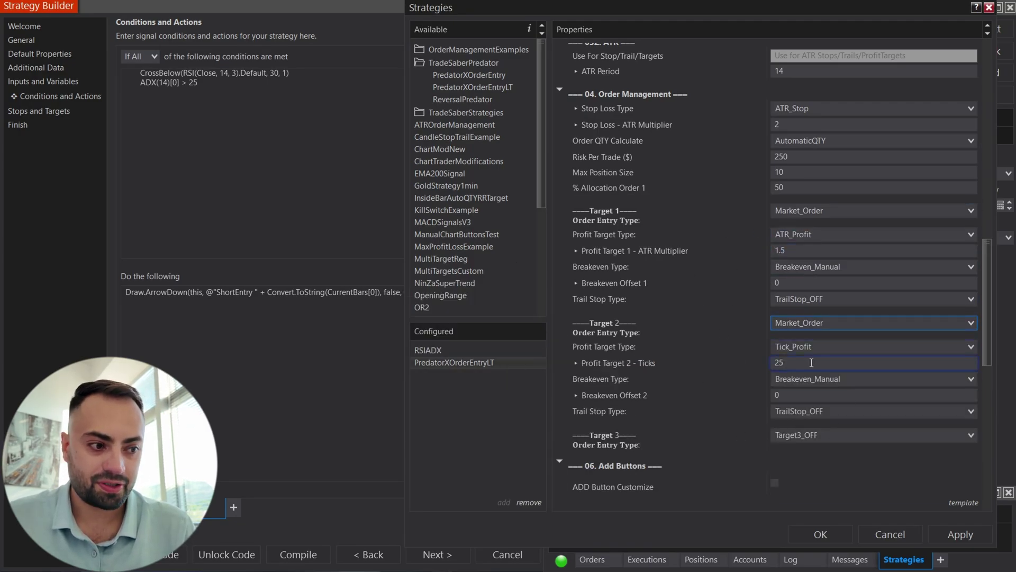
left_click(798, 352)
left_click(802, 391)
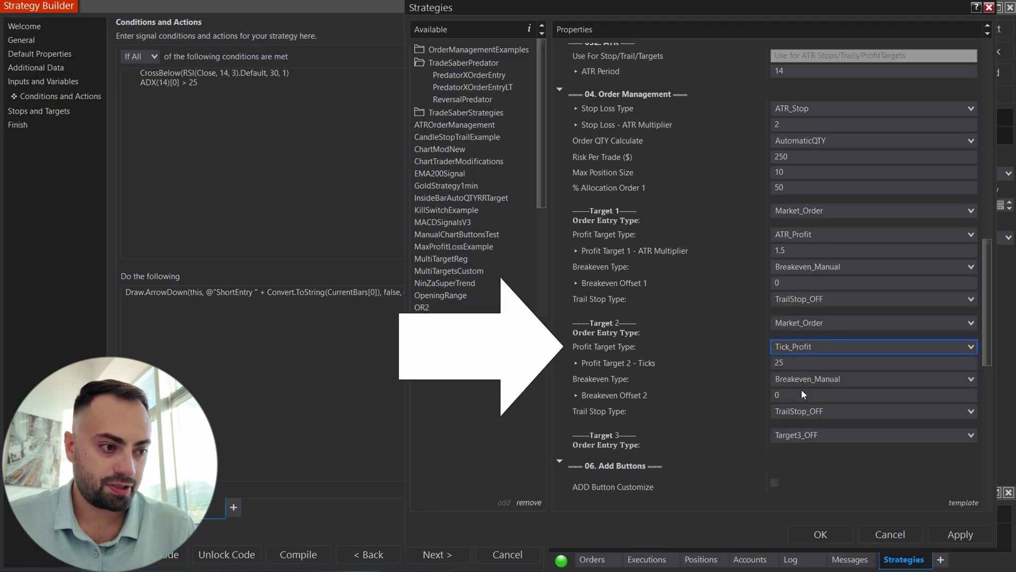
key("Up")
key("Tab")
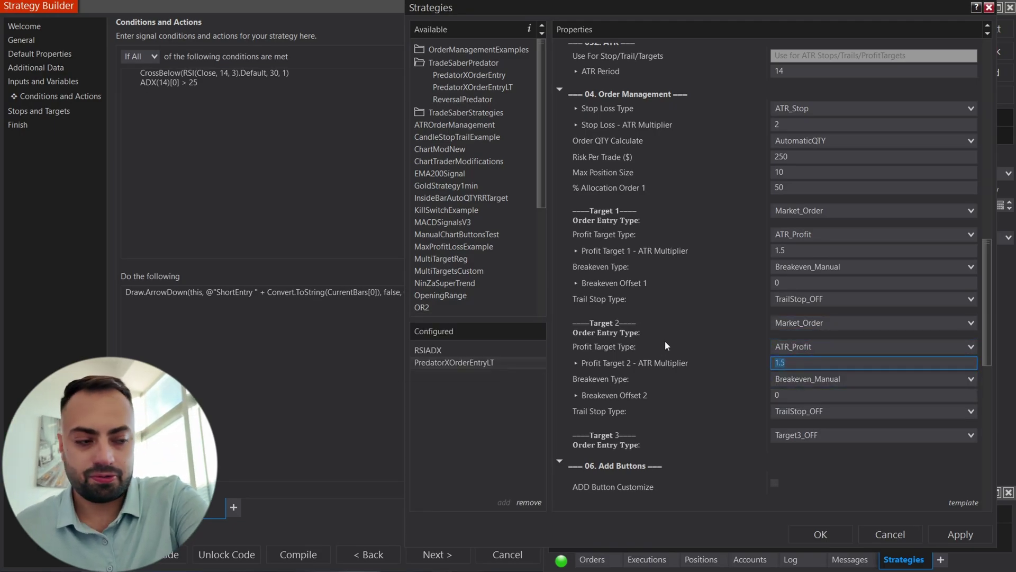
type("2.5")
Step: Make Target 3 a market order with ATR_Profit 3
left_click(798, 434)
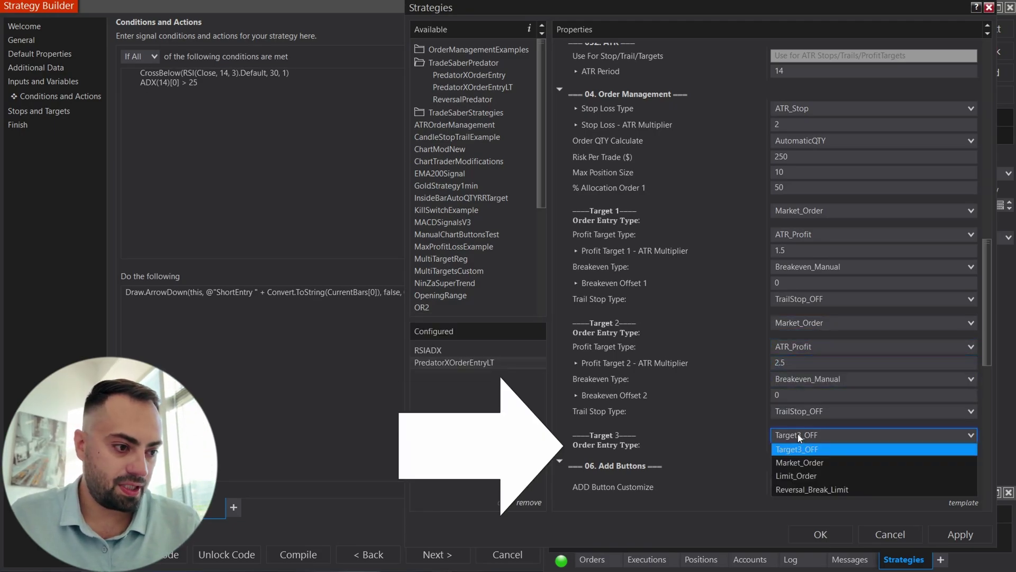
left_click(822, 464)
scroll(753, 427, "down", 3)
left_click(806, 379)
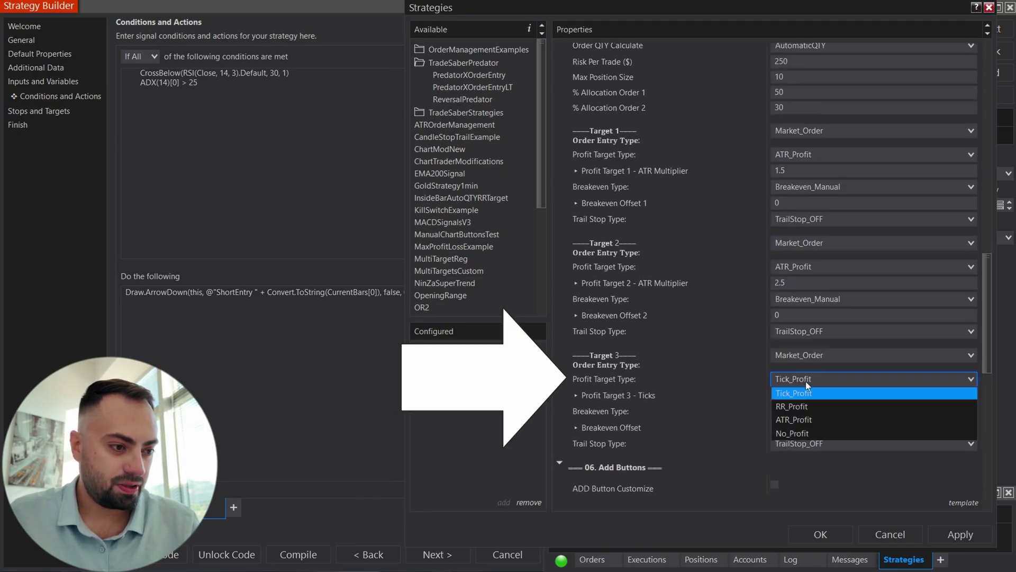
left_click(816, 421)
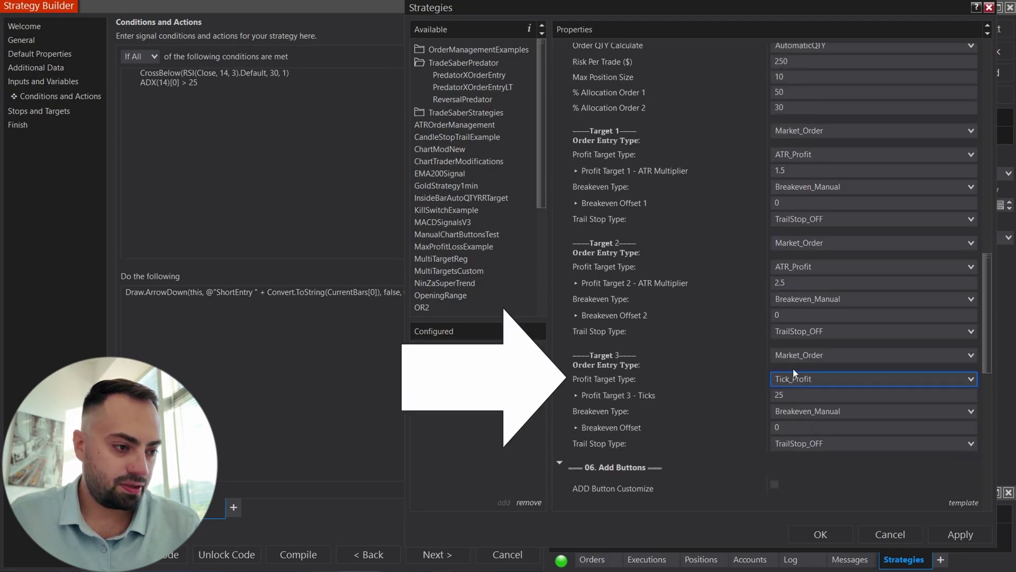
double_click(808, 394)
type("3")
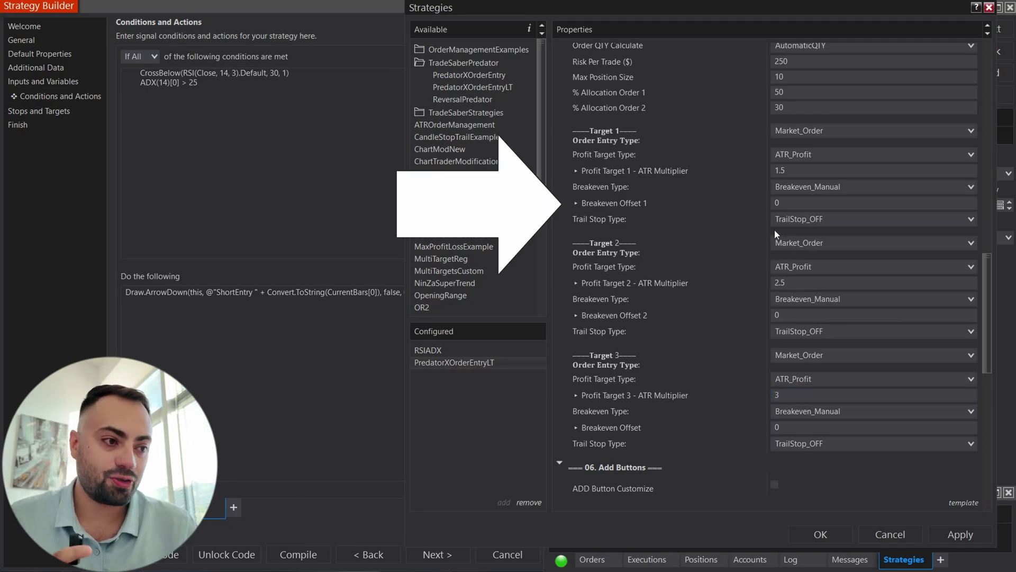
Step: Leave Target 1 breakeven and trailing stop unchanged, and tick Show ADDITIONAL FILTERS
left_click(798, 184)
left_click(745, 228)
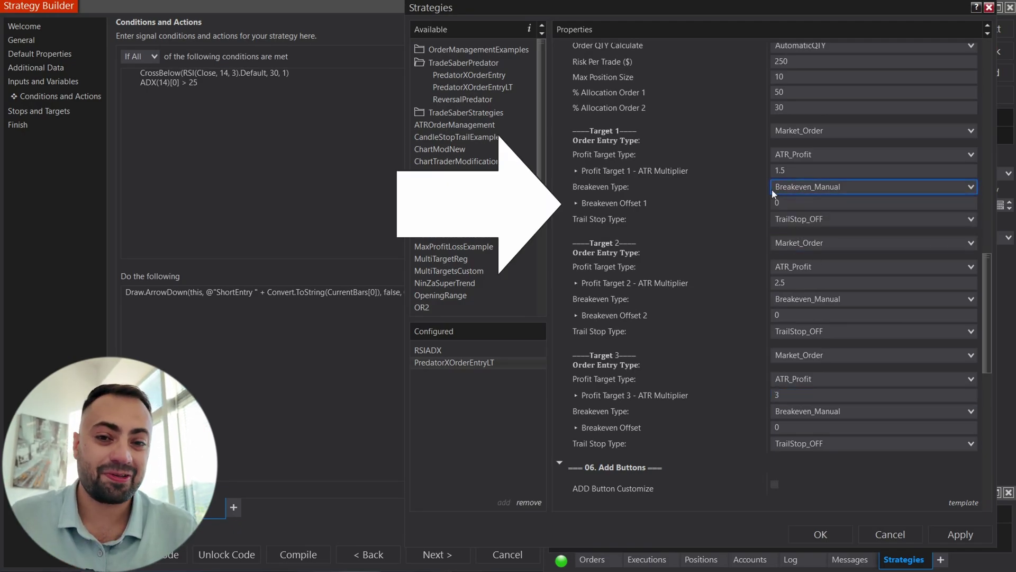
left_click(792, 220)
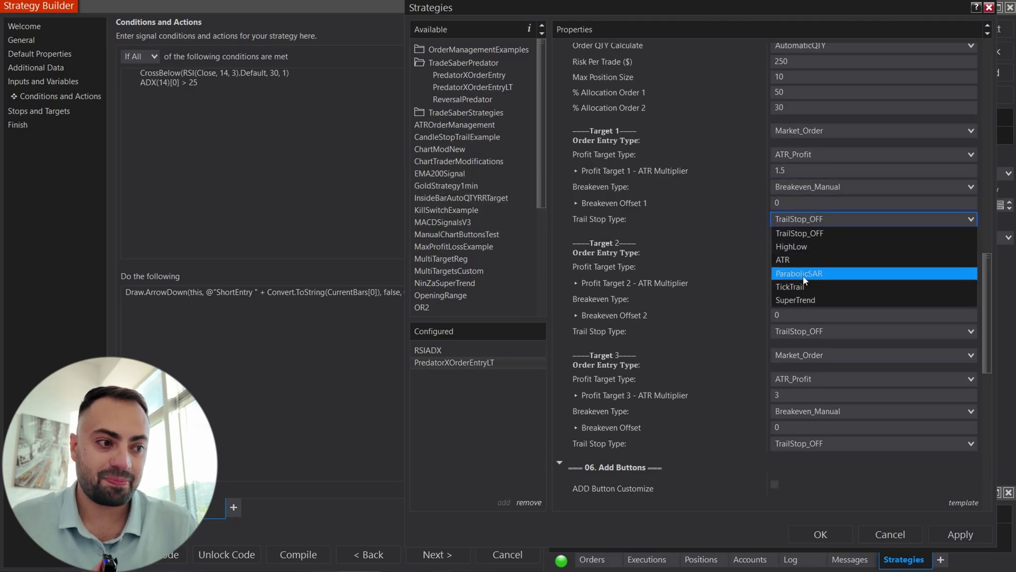
left_click(723, 243)
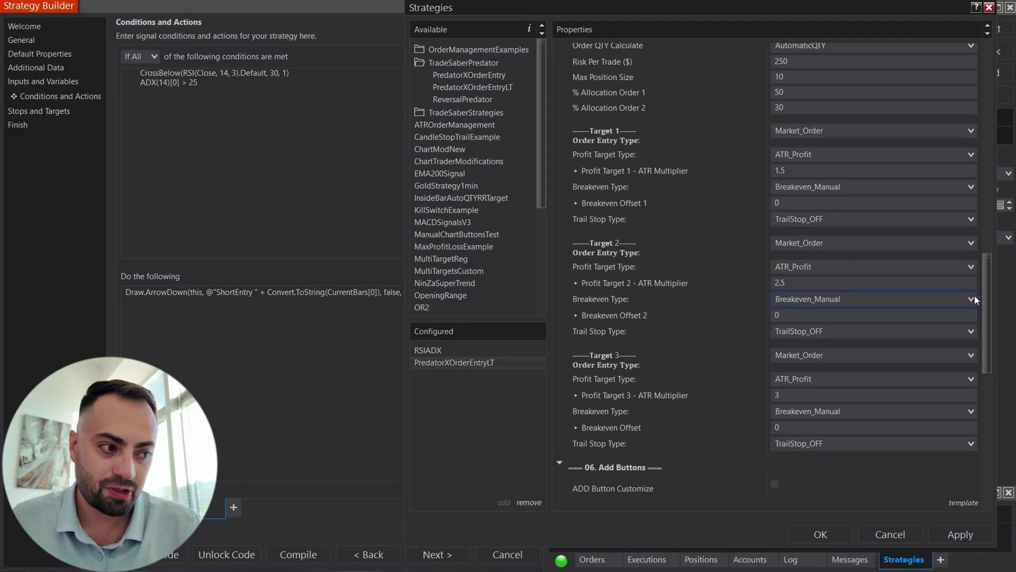
scroll(987, 297, "down", 8)
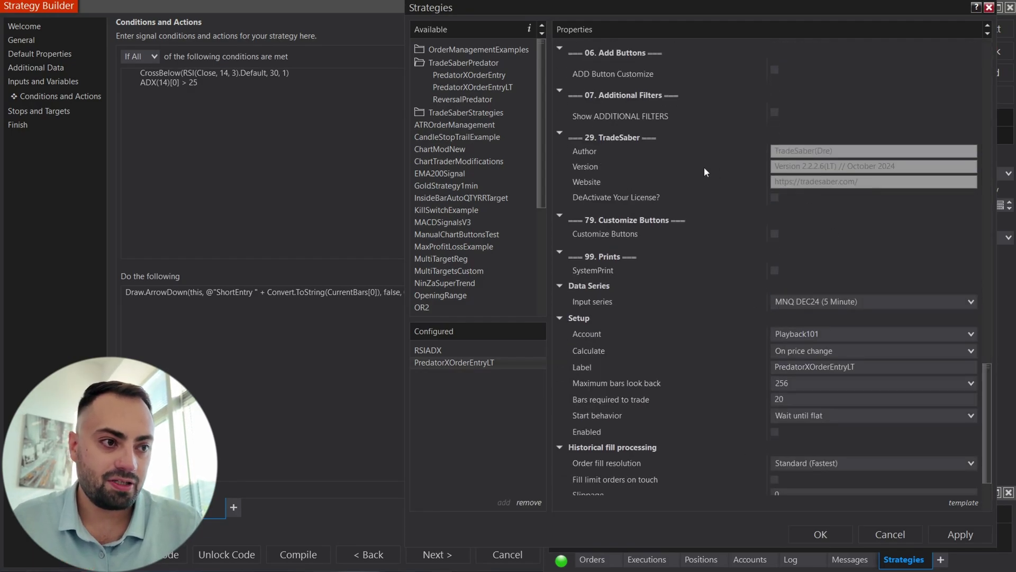
scroll(705, 169, "up", 3)
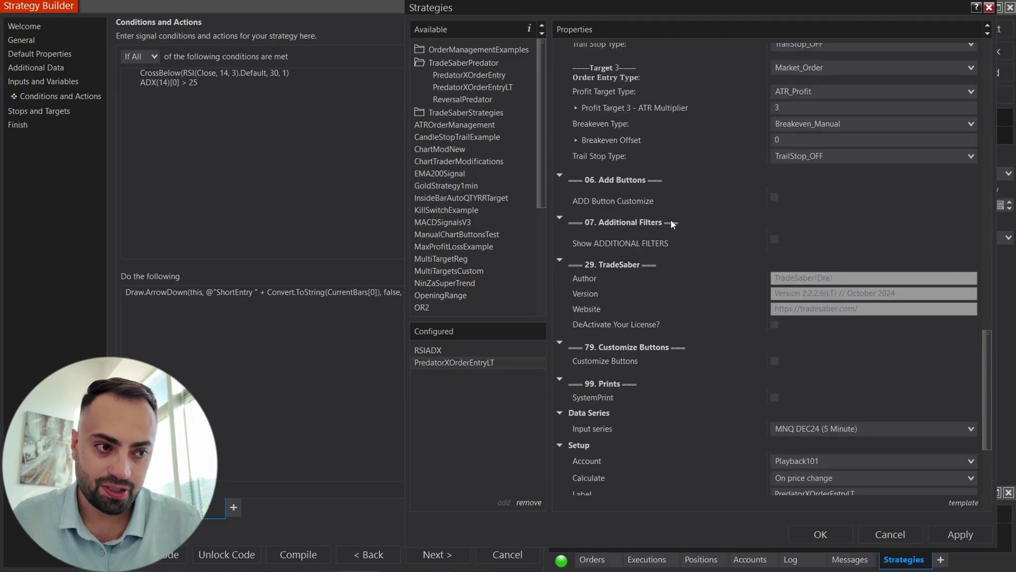
left_click(774, 239)
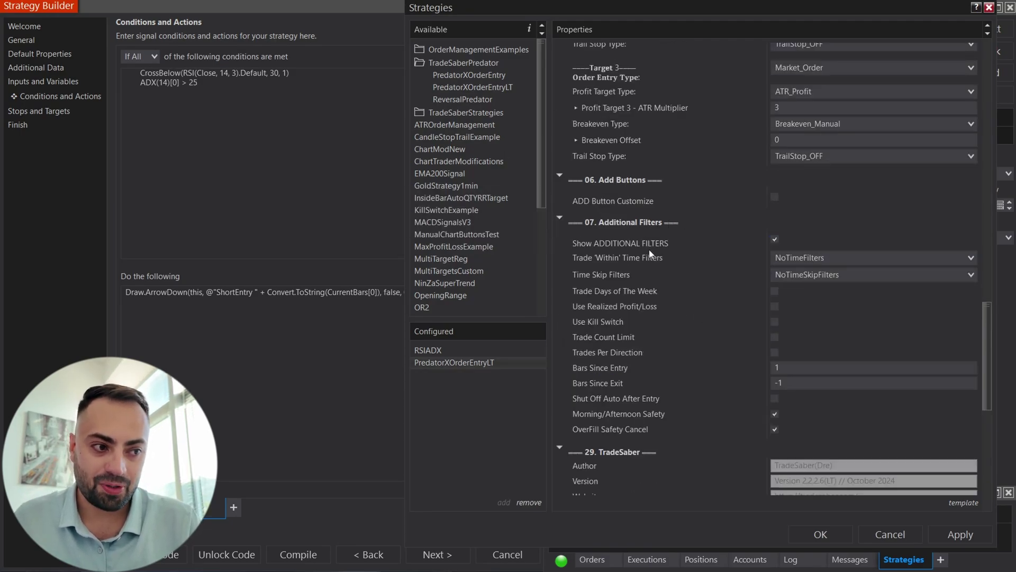
Step: Set Trade 'Within' Time Filters to TimeFilter1 starting 08:00 AM, then apply the settings
left_click(798, 258)
left_click(637, 321)
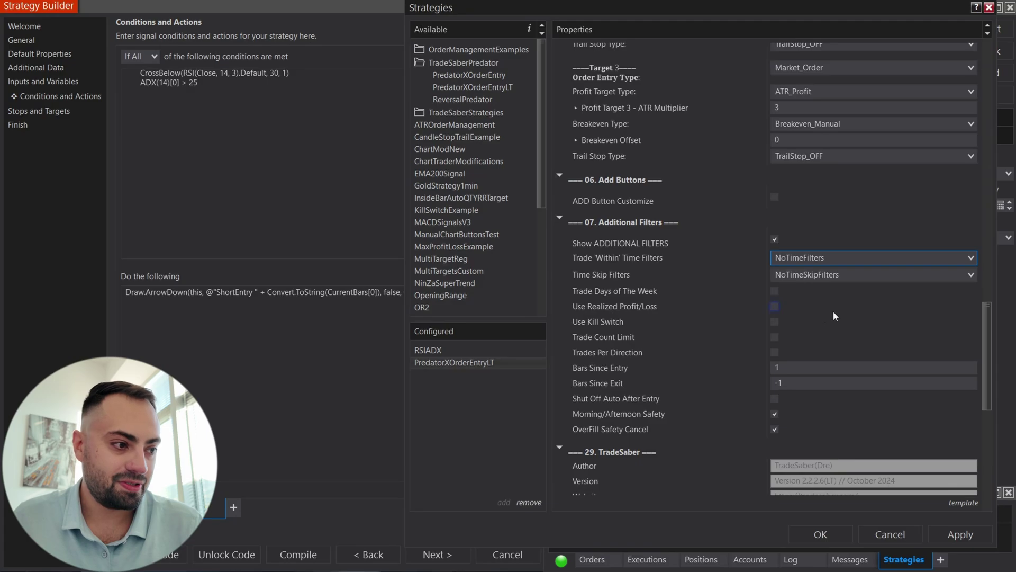
scroll(833, 310, "up", 1)
left_click(833, 301)
left_click(811, 308)
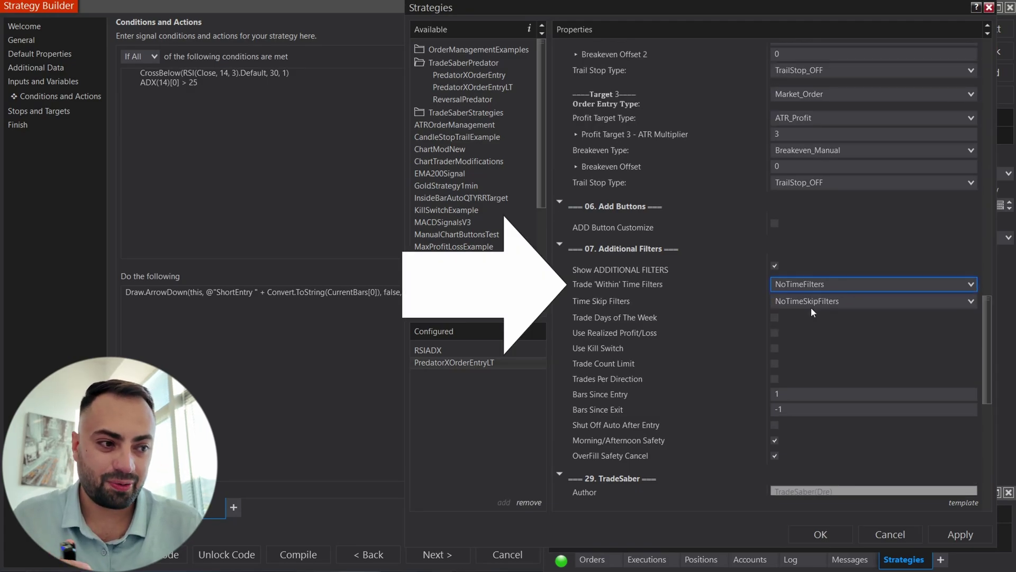
key("Down")
left_click_drag(807, 300, 790, 300)
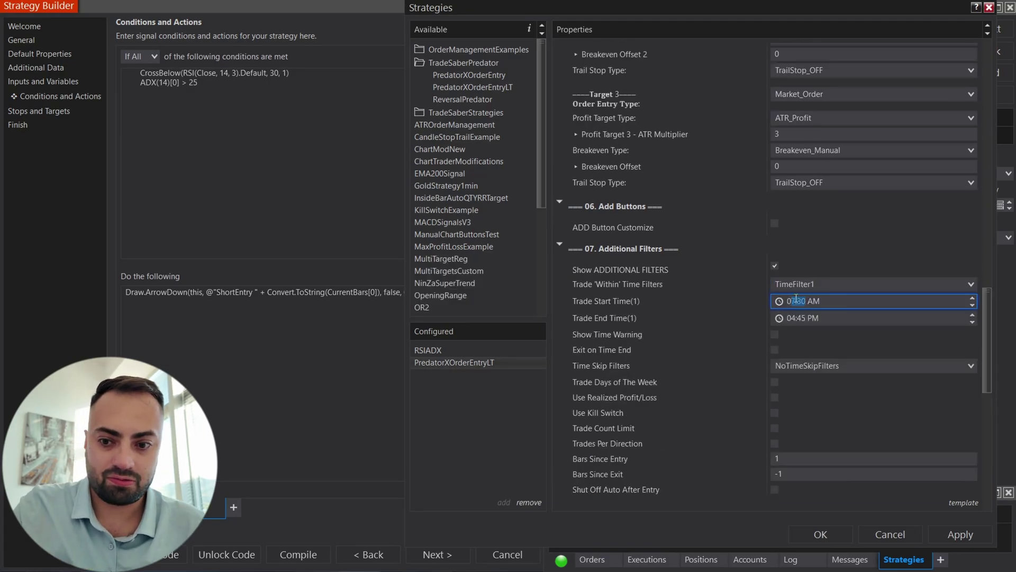
type("08")
key("BackSpace")
key("BackSpace")
key("BackSpace")
type("0800")
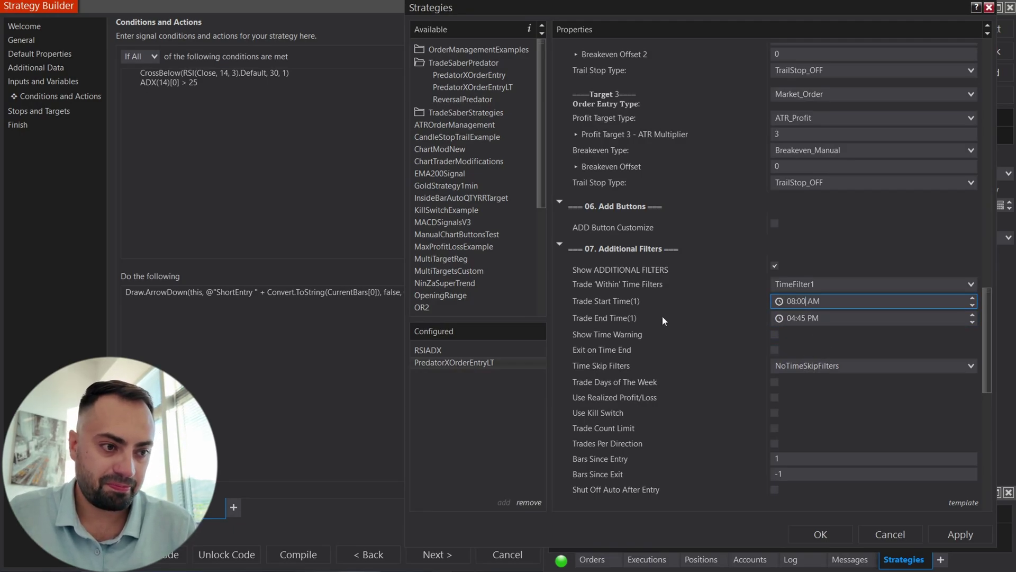
left_click(983, 539)
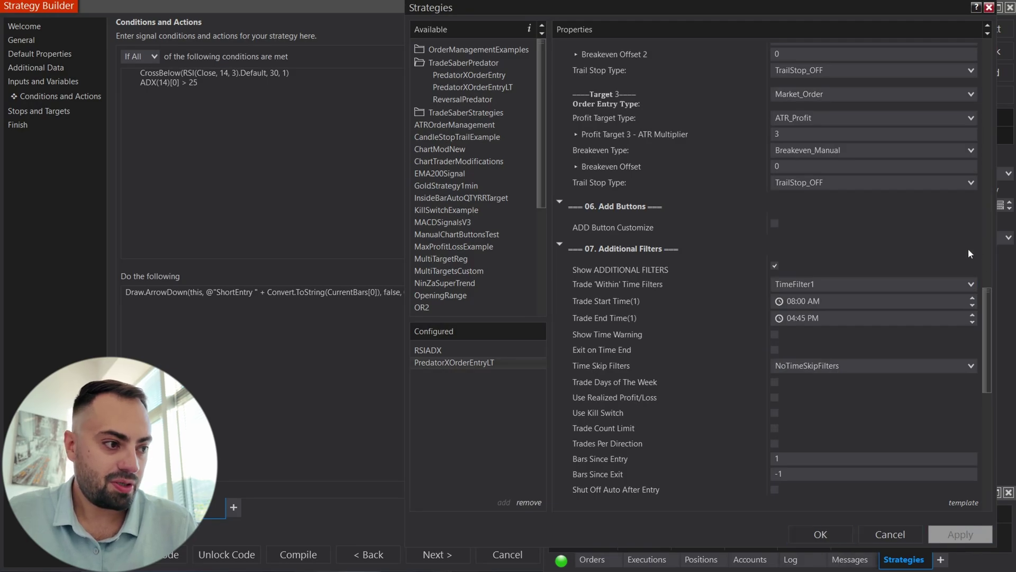
Step: Close the strategy settings, enable PredatorXOrderEntryLT in the Strategies grid, and move the Playback window aside
left_click(820, 535)
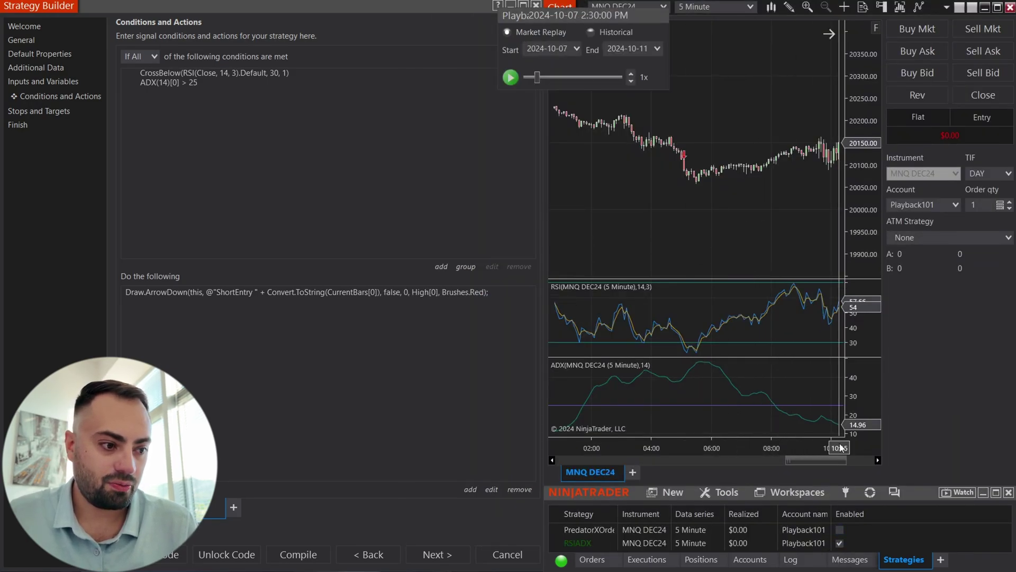
left_click(840, 530)
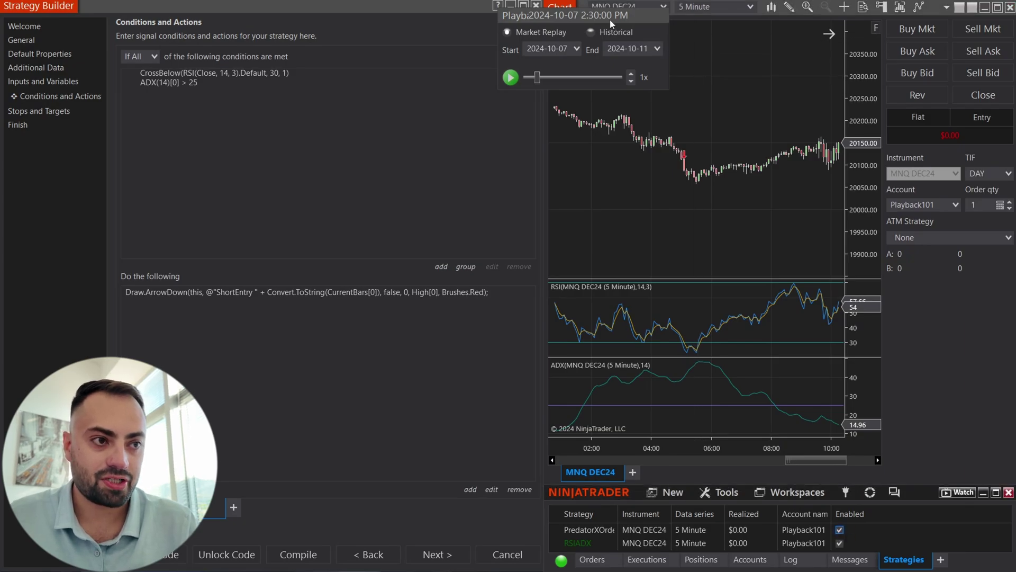
left_click_drag(611, 24, 475, 168)
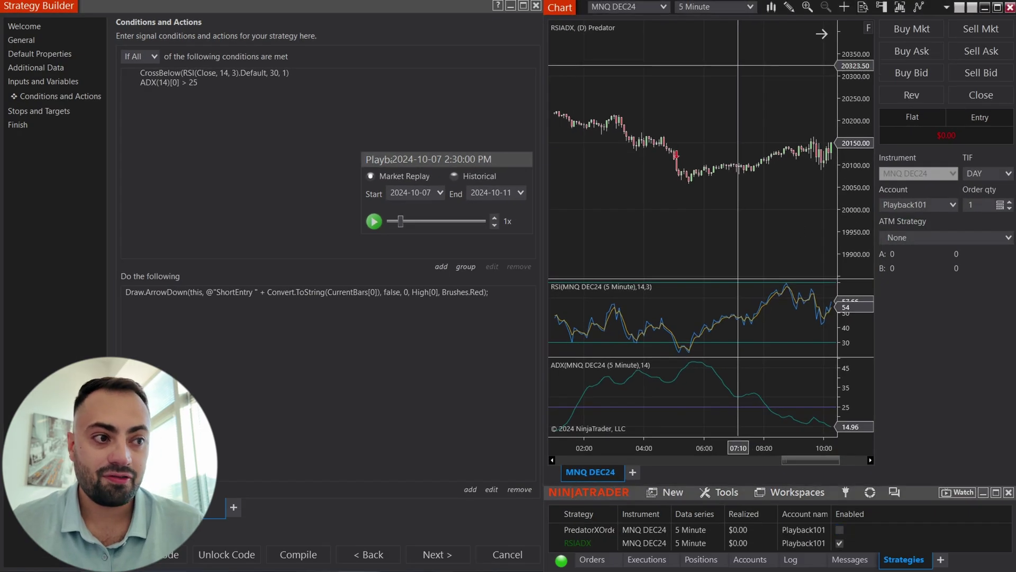
Step: Edit PredatorXOrderEntryLT's Short Signal ENTRY Tag from ShortEntry to ShortEntrY and close the Strategies window
right_click(610, 72)
left_click(611, 72)
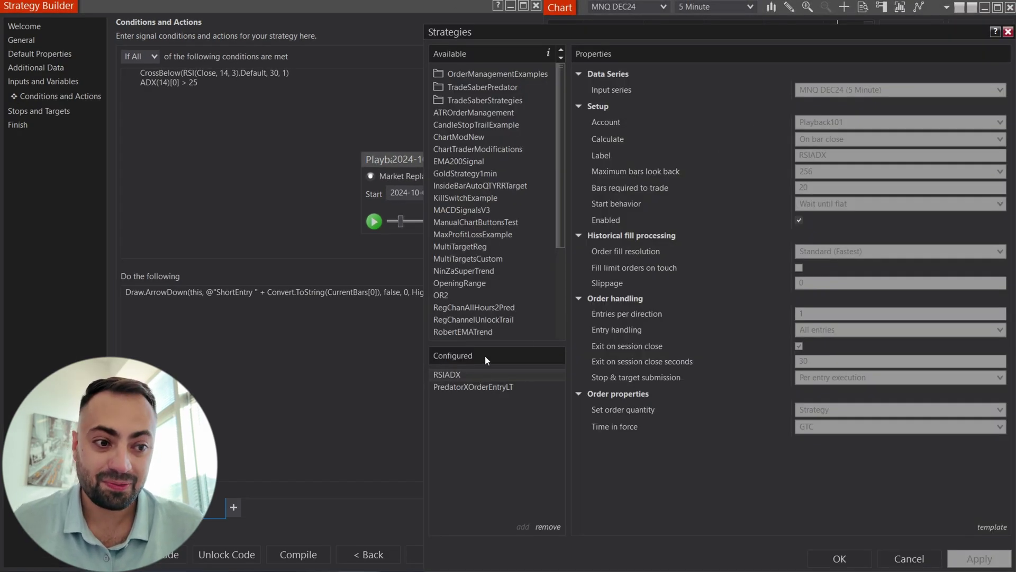
left_click(474, 387)
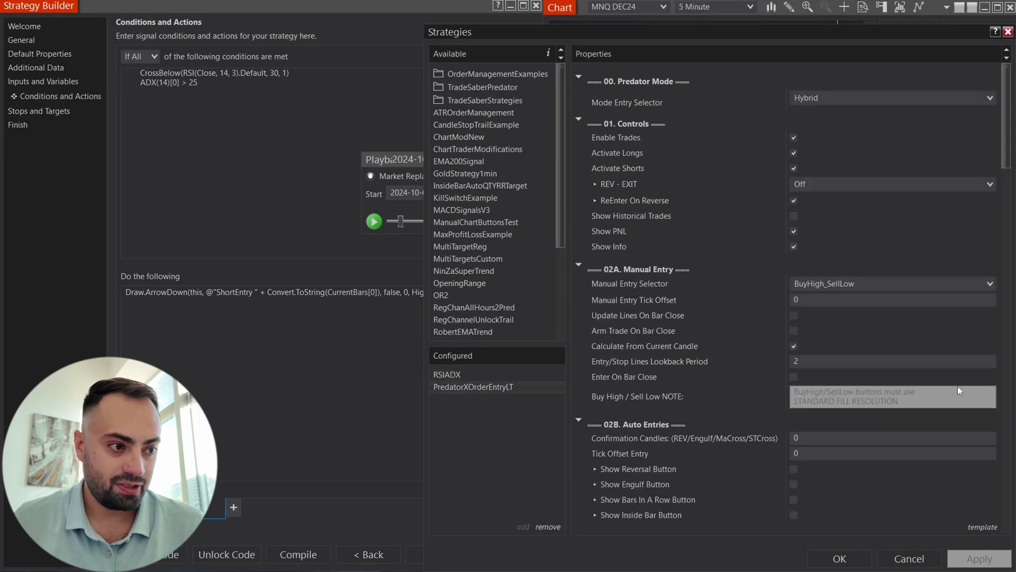
scroll(956, 386, "down", 6)
key("BackSpace")
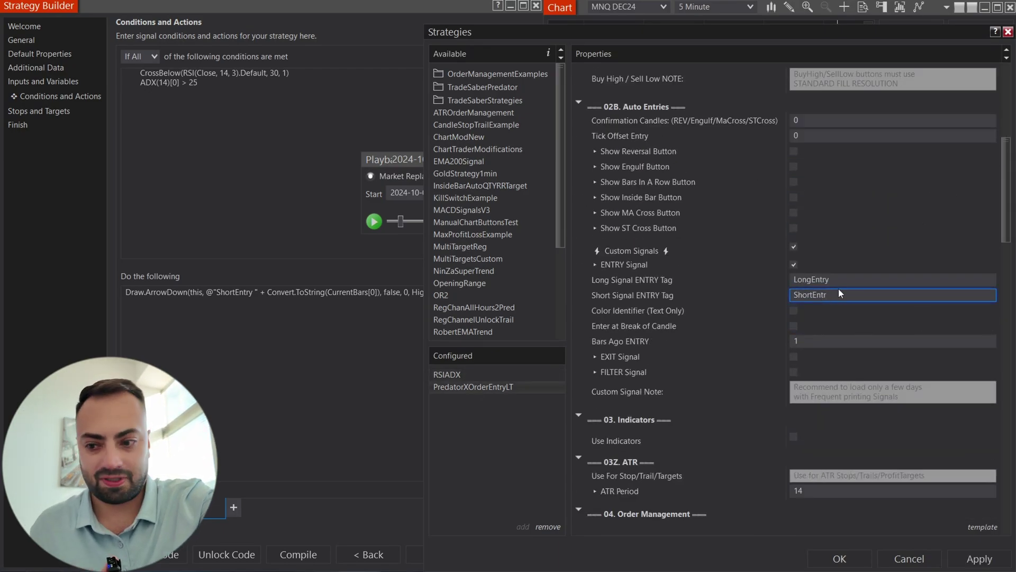
type("Y")
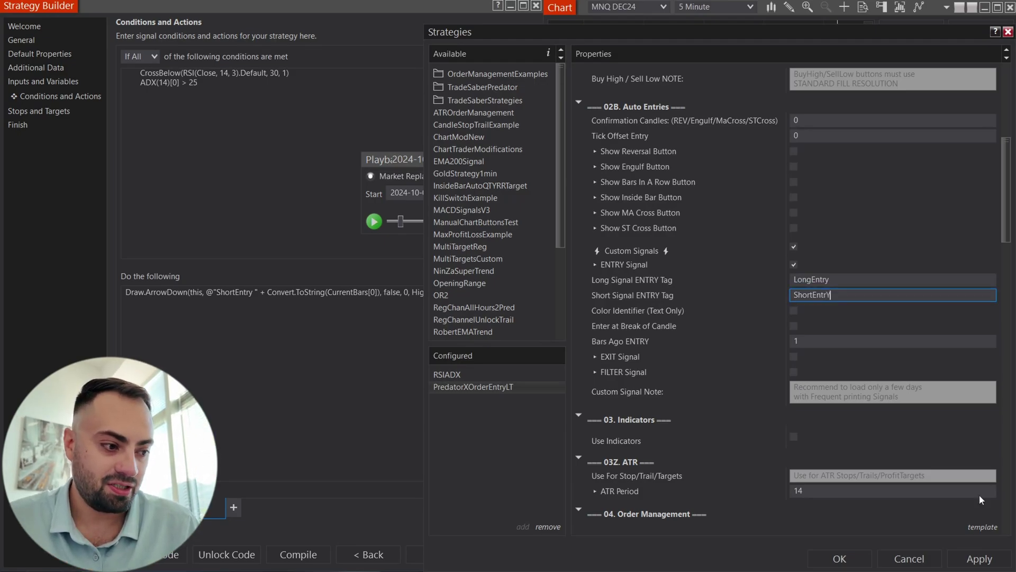
left_click(979, 558)
left_click(840, 559)
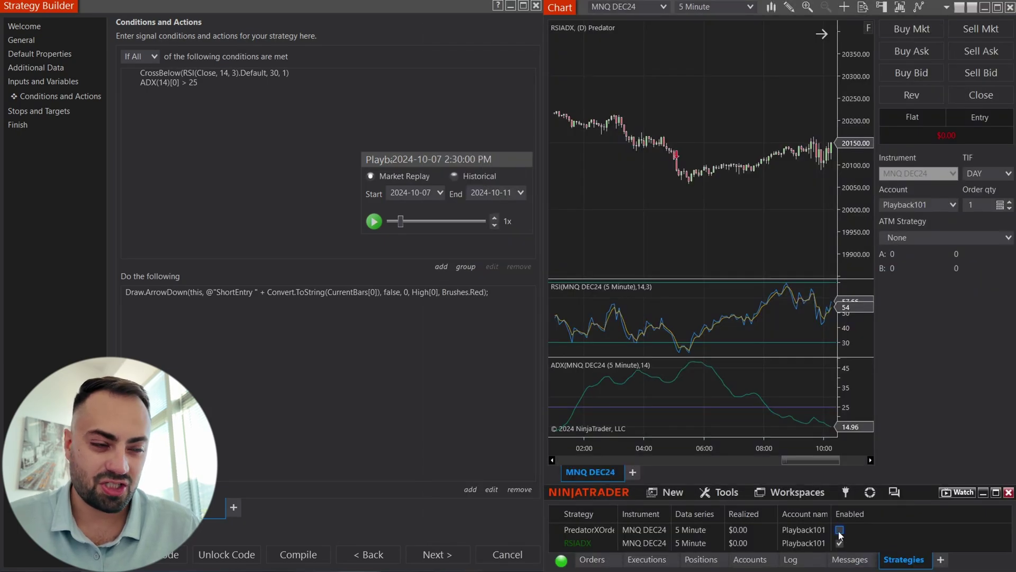
left_click(840, 529)
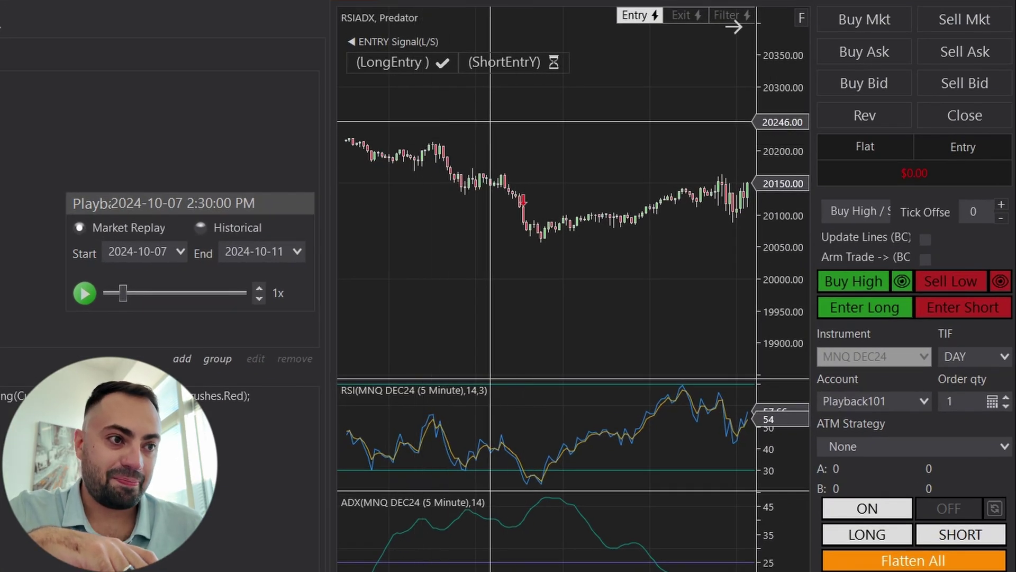
left_click_drag(422, 63, 369, 68)
left_click(443, 62)
left_click(496, 60)
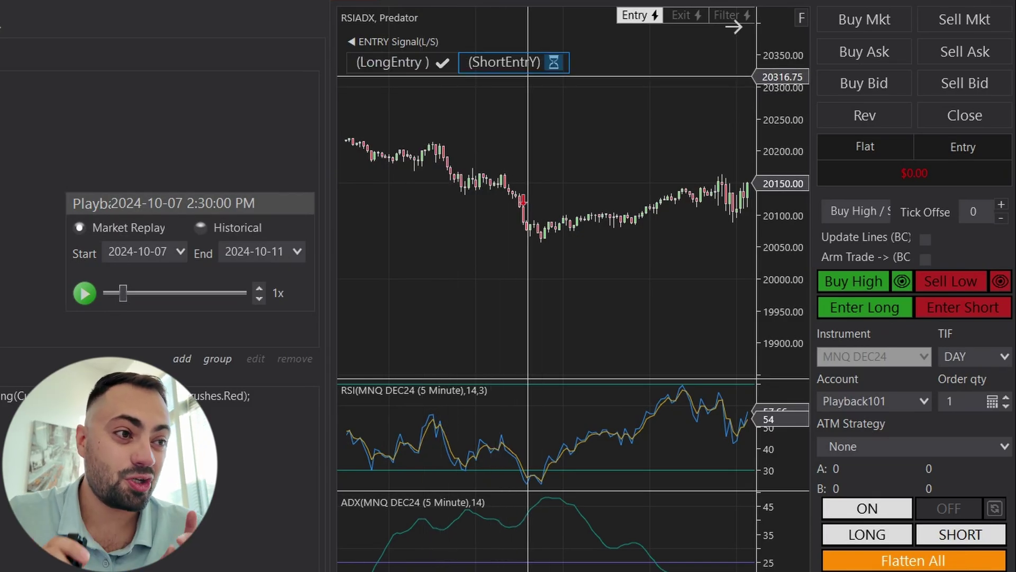
left_click(554, 62)
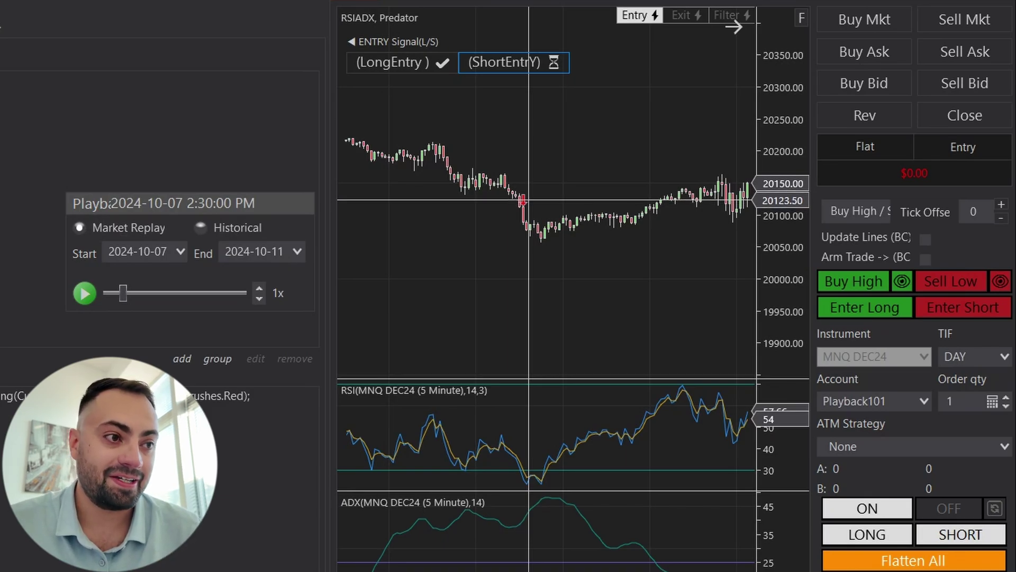
left_click(537, 62)
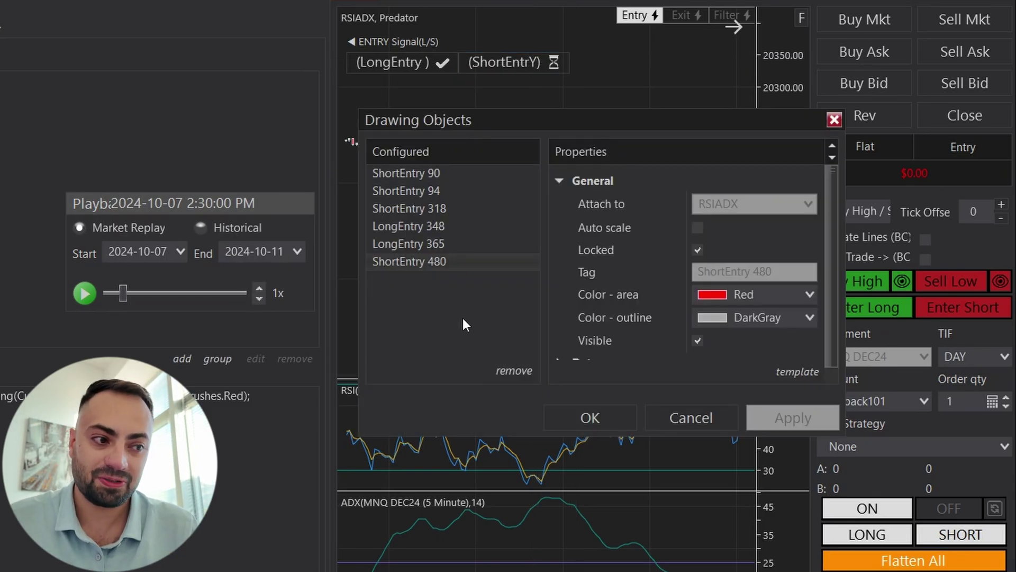
left_click(606, 424)
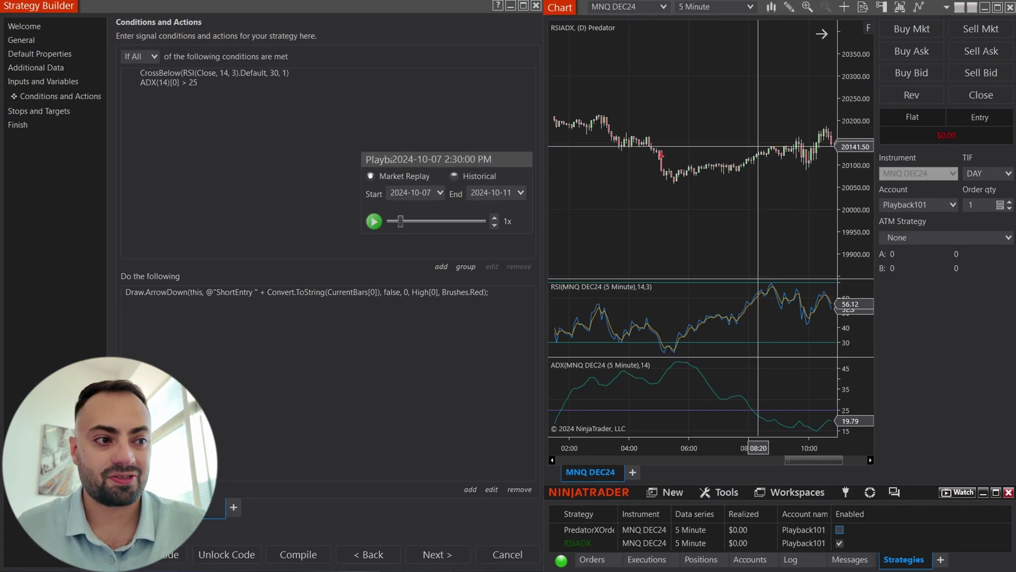
Step: Change PredatorXOrderEntryLT's Short Signal ENTRY Tag from ShortEntrY back to ShortEntry, apply and close
right_click(522, 71)
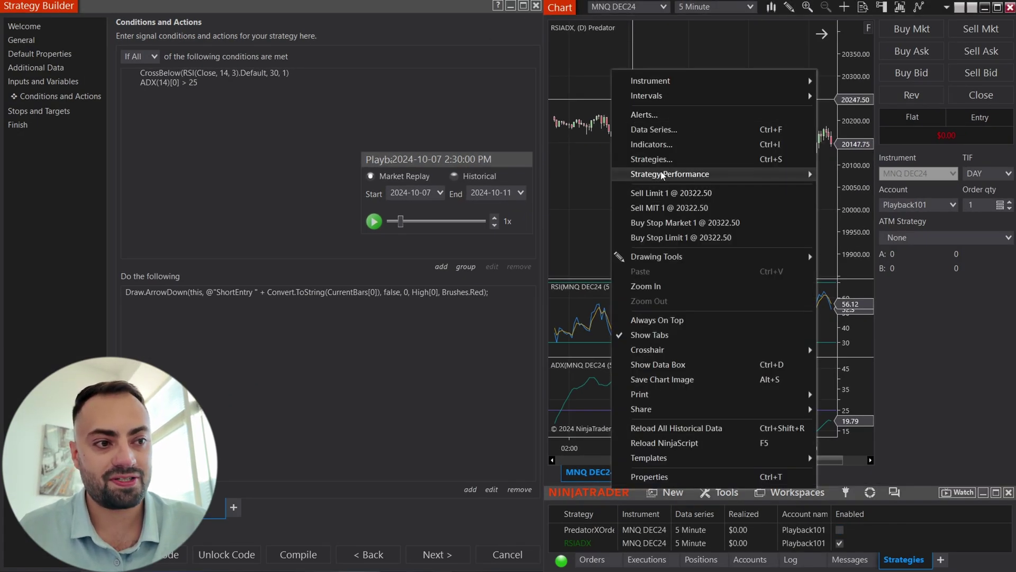
left_click(656, 159)
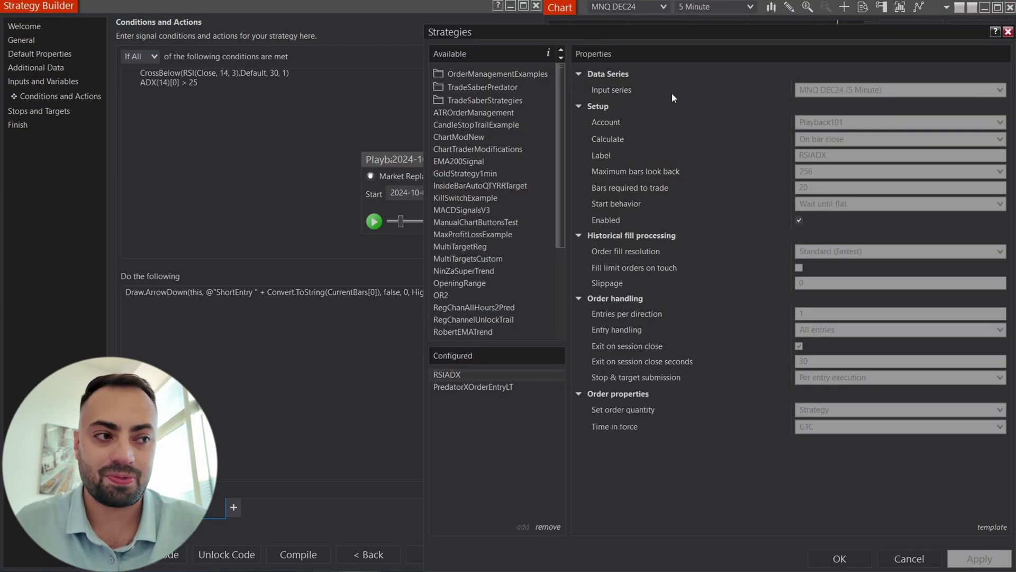
left_click(491, 388)
scroll(831, 415, "down", 6)
left_click(846, 326)
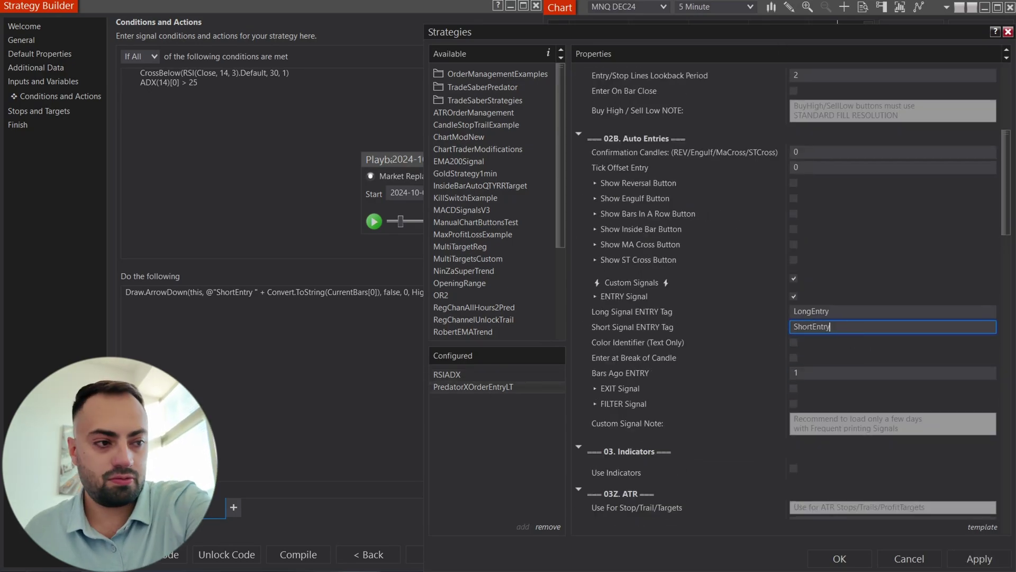
key("BackSpace")
type("y")
left_click(979, 558)
left_click(839, 558)
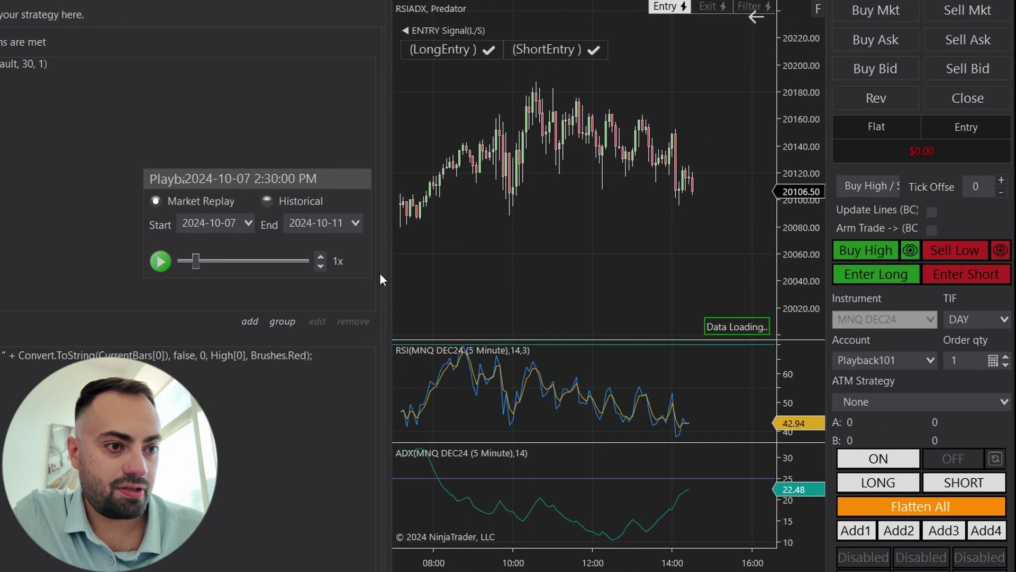
Step: Replay at up to 50x until three shorts fill at 20062, then slow to 6x and pause
left_click(319, 258)
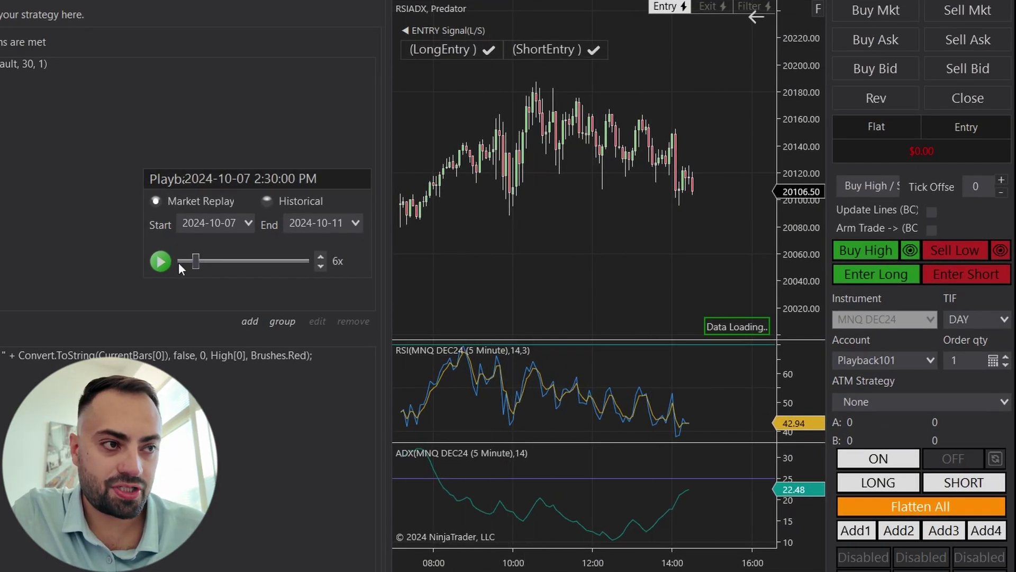
left_click(320, 256)
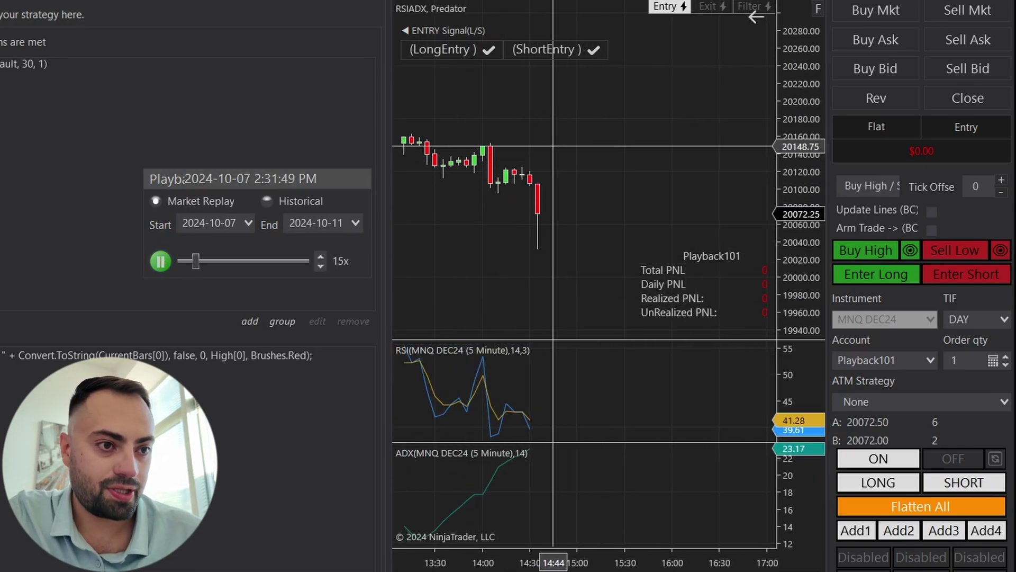
left_click(321, 257)
left_click(322, 267)
left_click(321, 266)
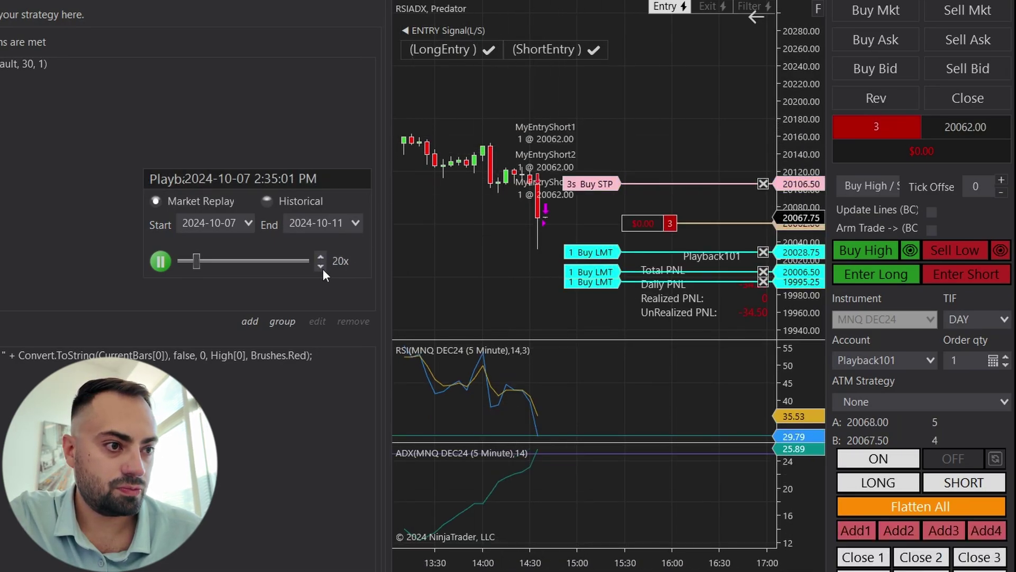
left_click(321, 267)
left_click(162, 261)
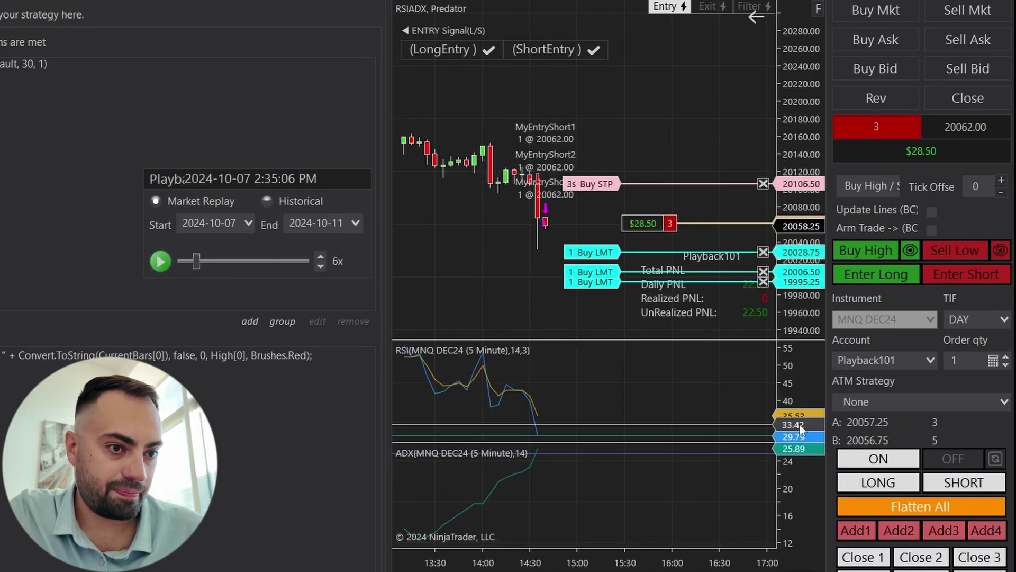
Step: Maximize the chart, move replay controls top-left, enlarge the price panel, and bring Strategy Builder forward
left_click_drag(697, 564, 572, 565)
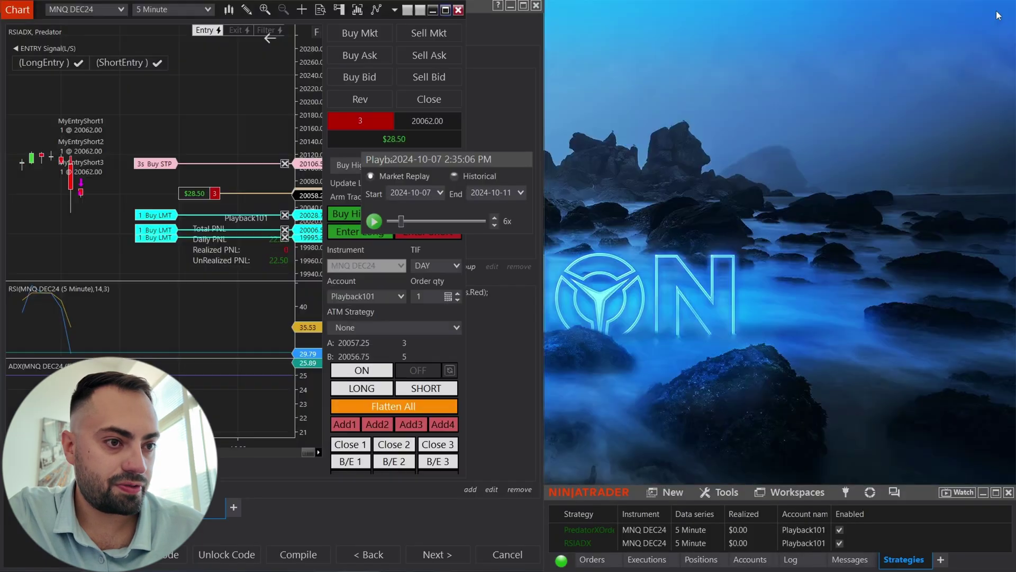
key("super+Up")
left_click_drag(484, 162, 379, 41)
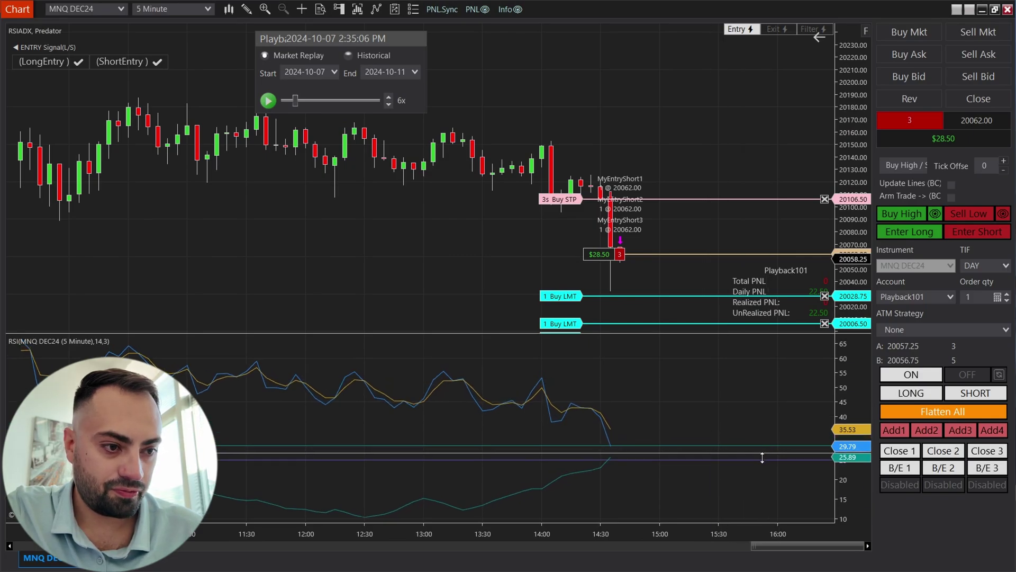
left_click_drag(757, 334, 756, 389)
left_click_drag(786, 532, 586, 514)
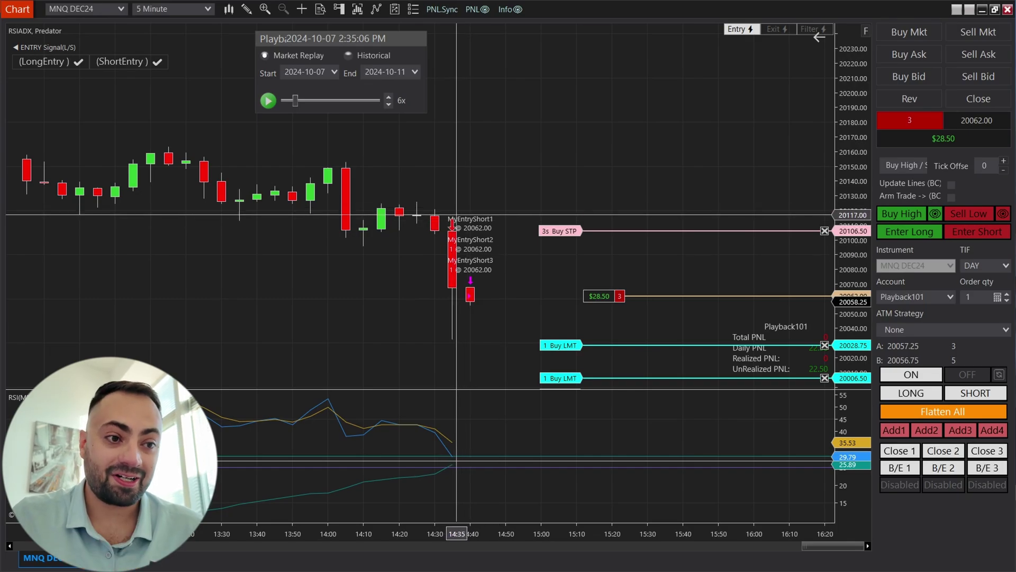
key("alt+Tab")
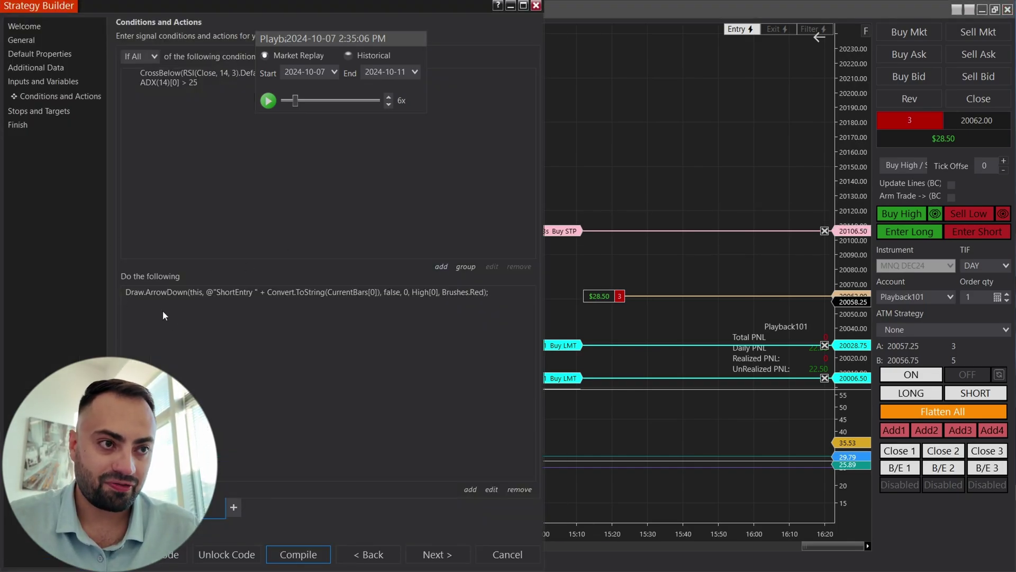
Step: Raise the stop to 20217.25 and the first target to 20001.00, then close at breakeven 20062
left_click(512, 6)
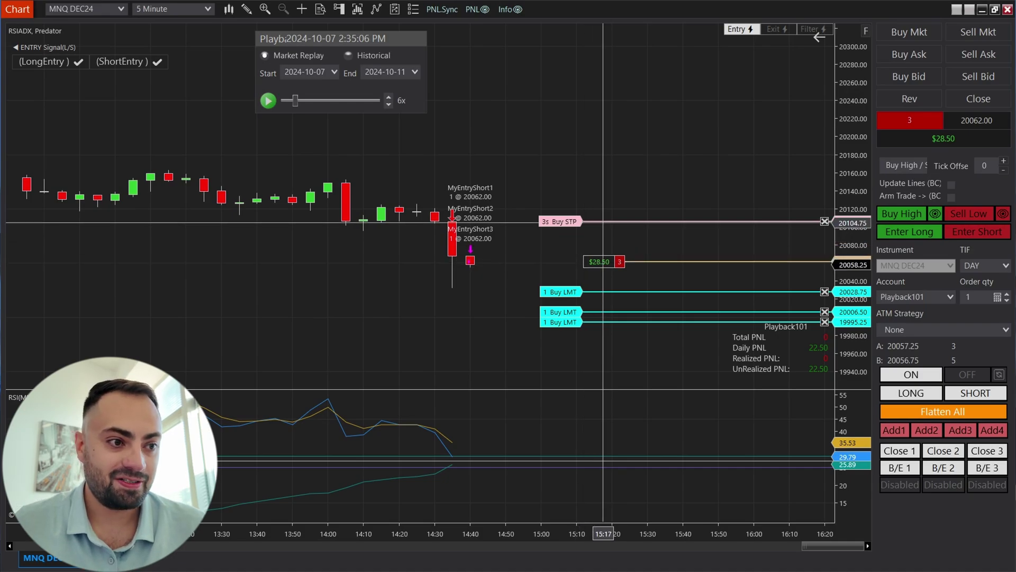
left_click_drag(579, 121, 579, 121)
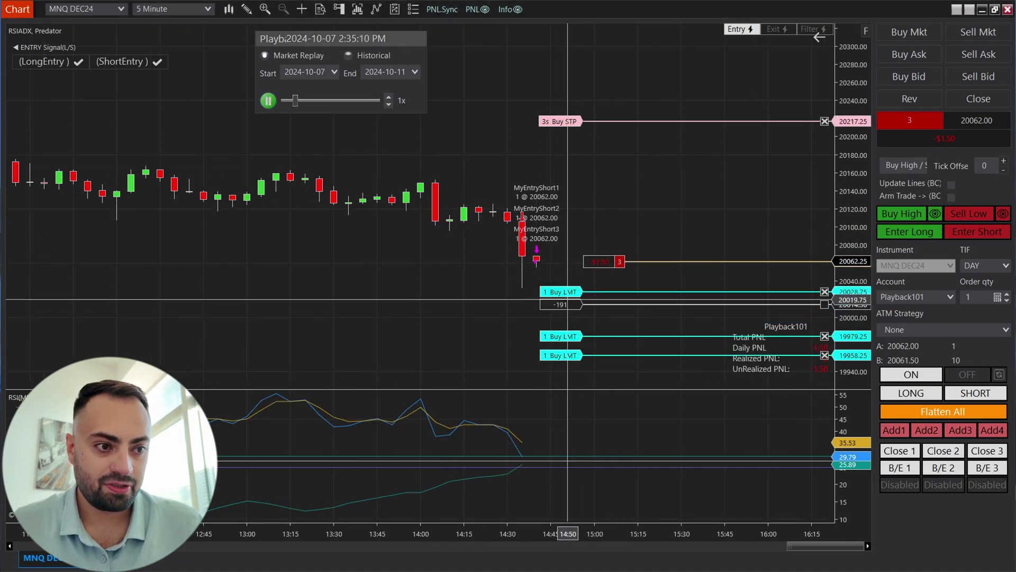
left_click_drag(564, 291, 564, 316)
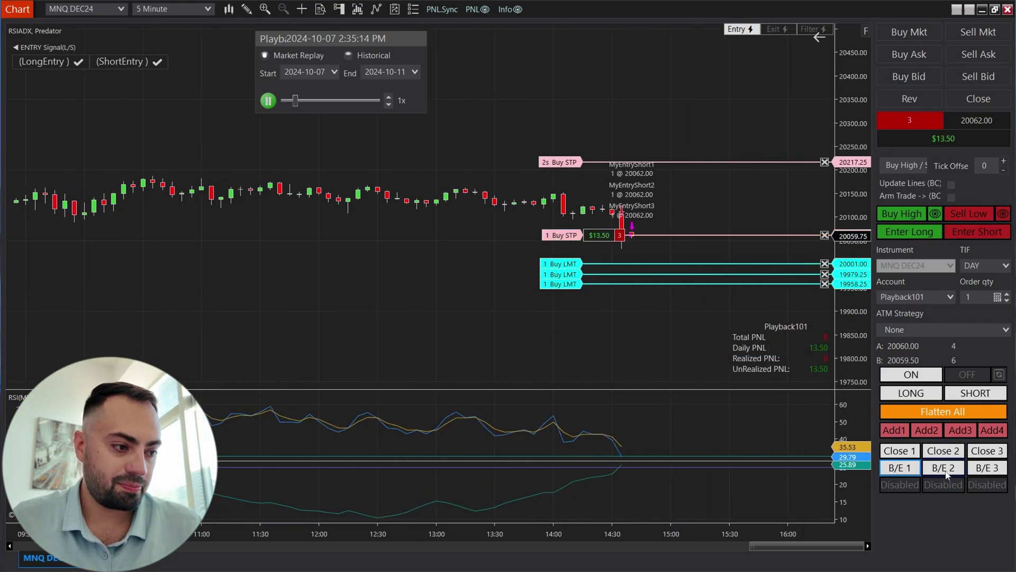
left_click(982, 473)
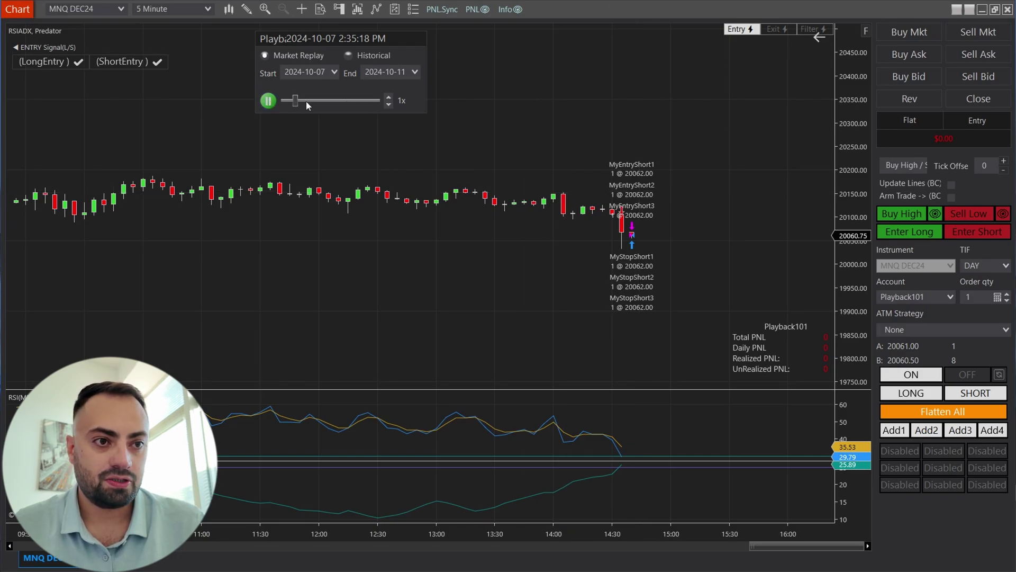
Step: Run the replay at maximum speed and compress the time axis to show more history
left_click(388, 97)
mouse_move(507, 534)
left_mouse_down()
mouse_move(619, 534)
mouse_move(494, 535)
left_mouse_up()
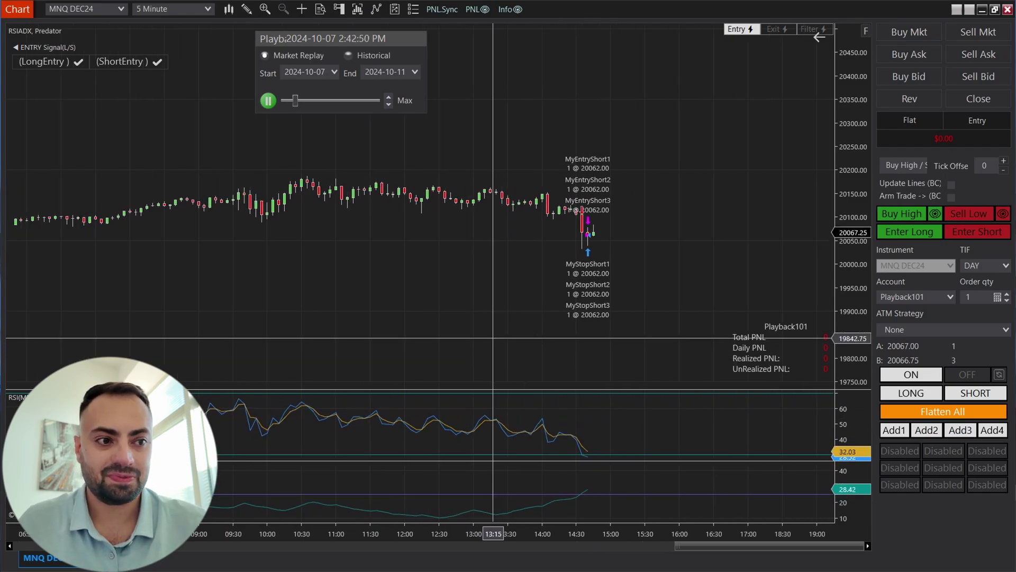
scroll(415, 224, "down", 2)
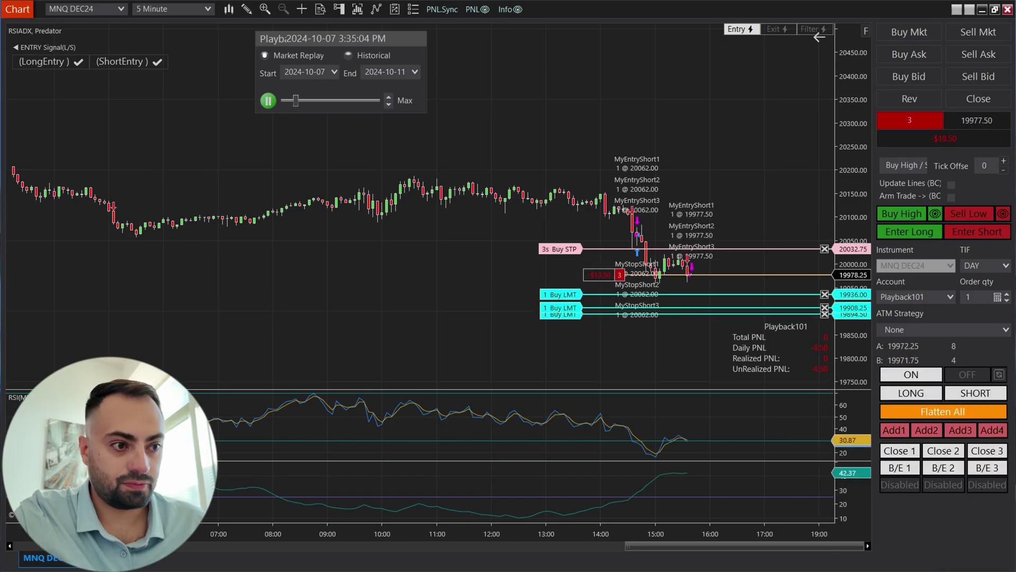
scroll(586, 175, "up", 2)
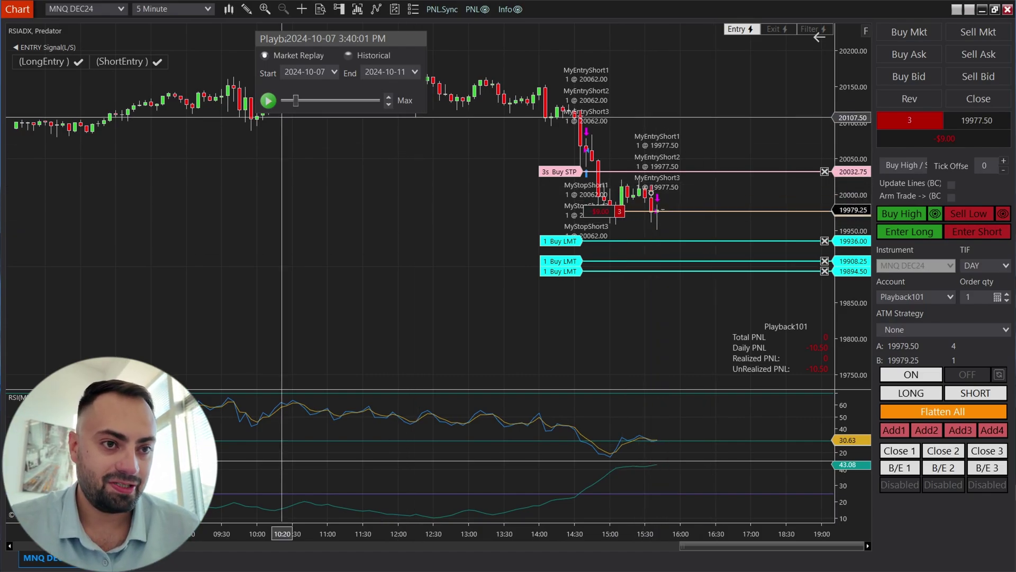
Step: Resume replay at 20x until shorts fill at 19977.50, then add a fourth contract at 19991.00
left_click(389, 107)
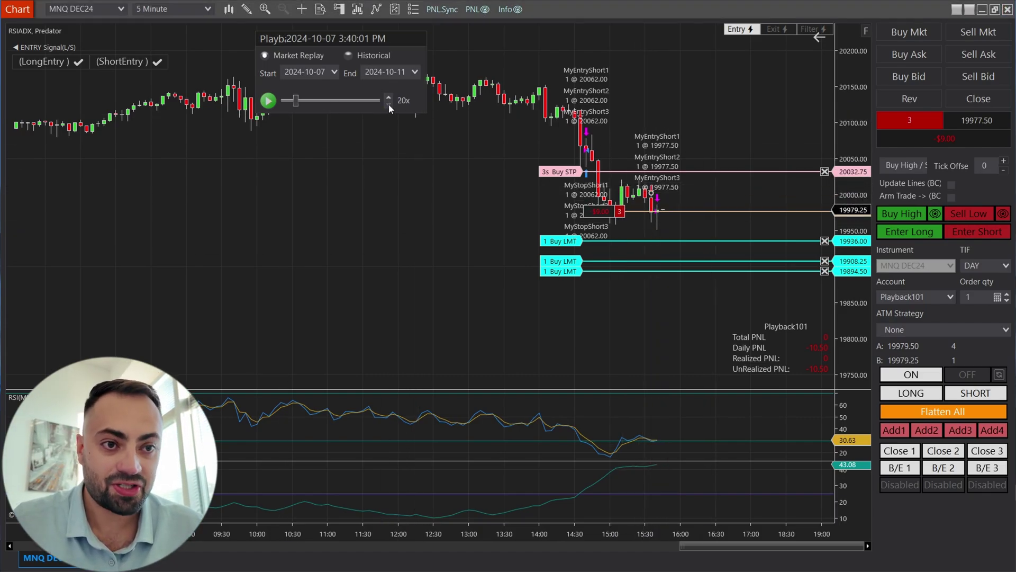
left_click(268, 100)
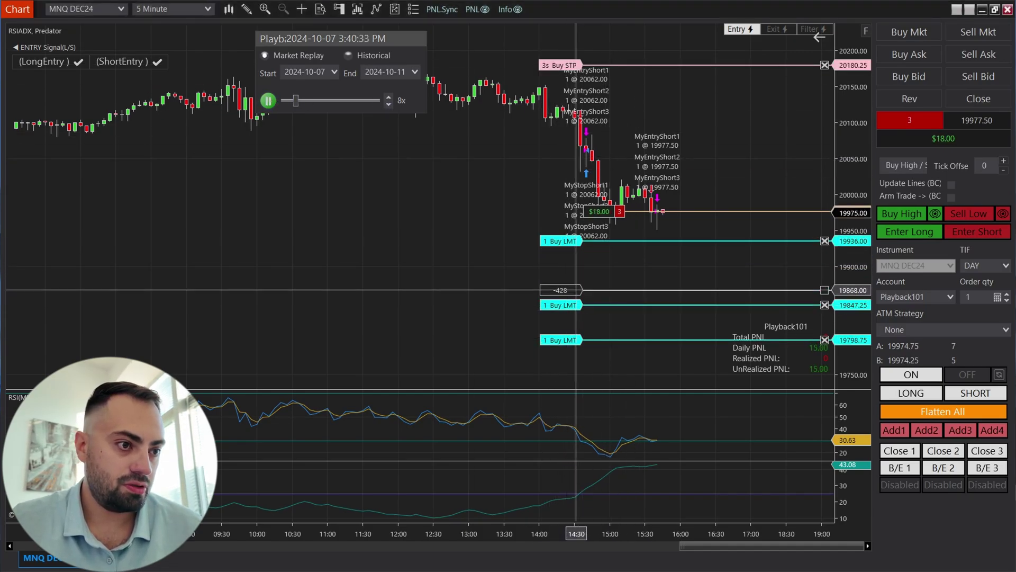
left_click(392, 100)
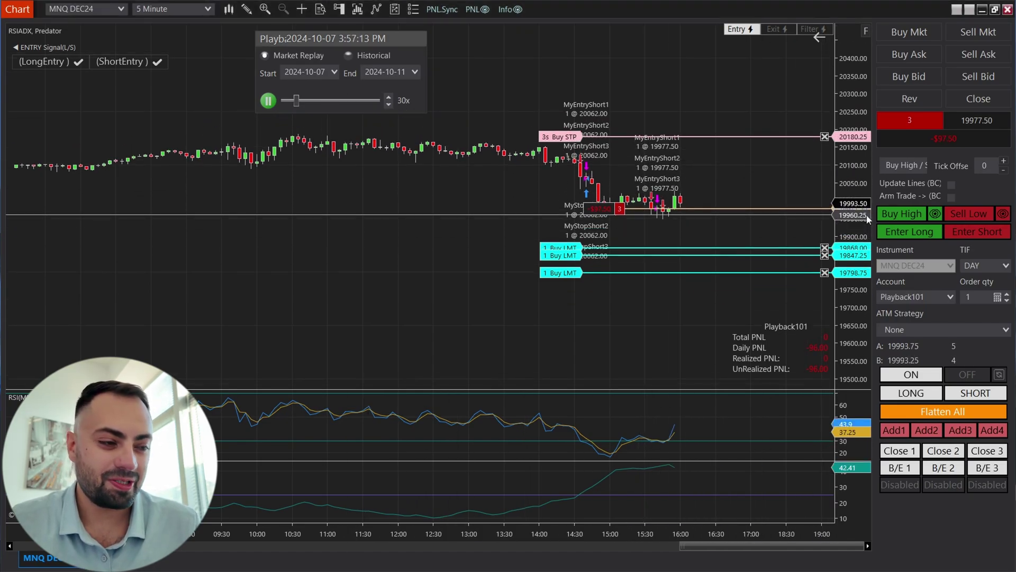
left_click(896, 431)
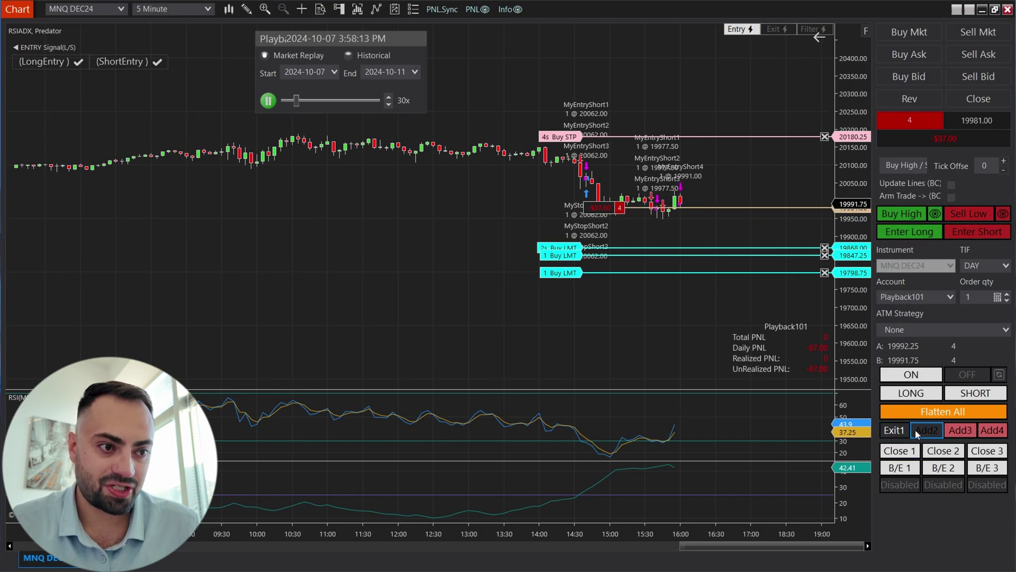